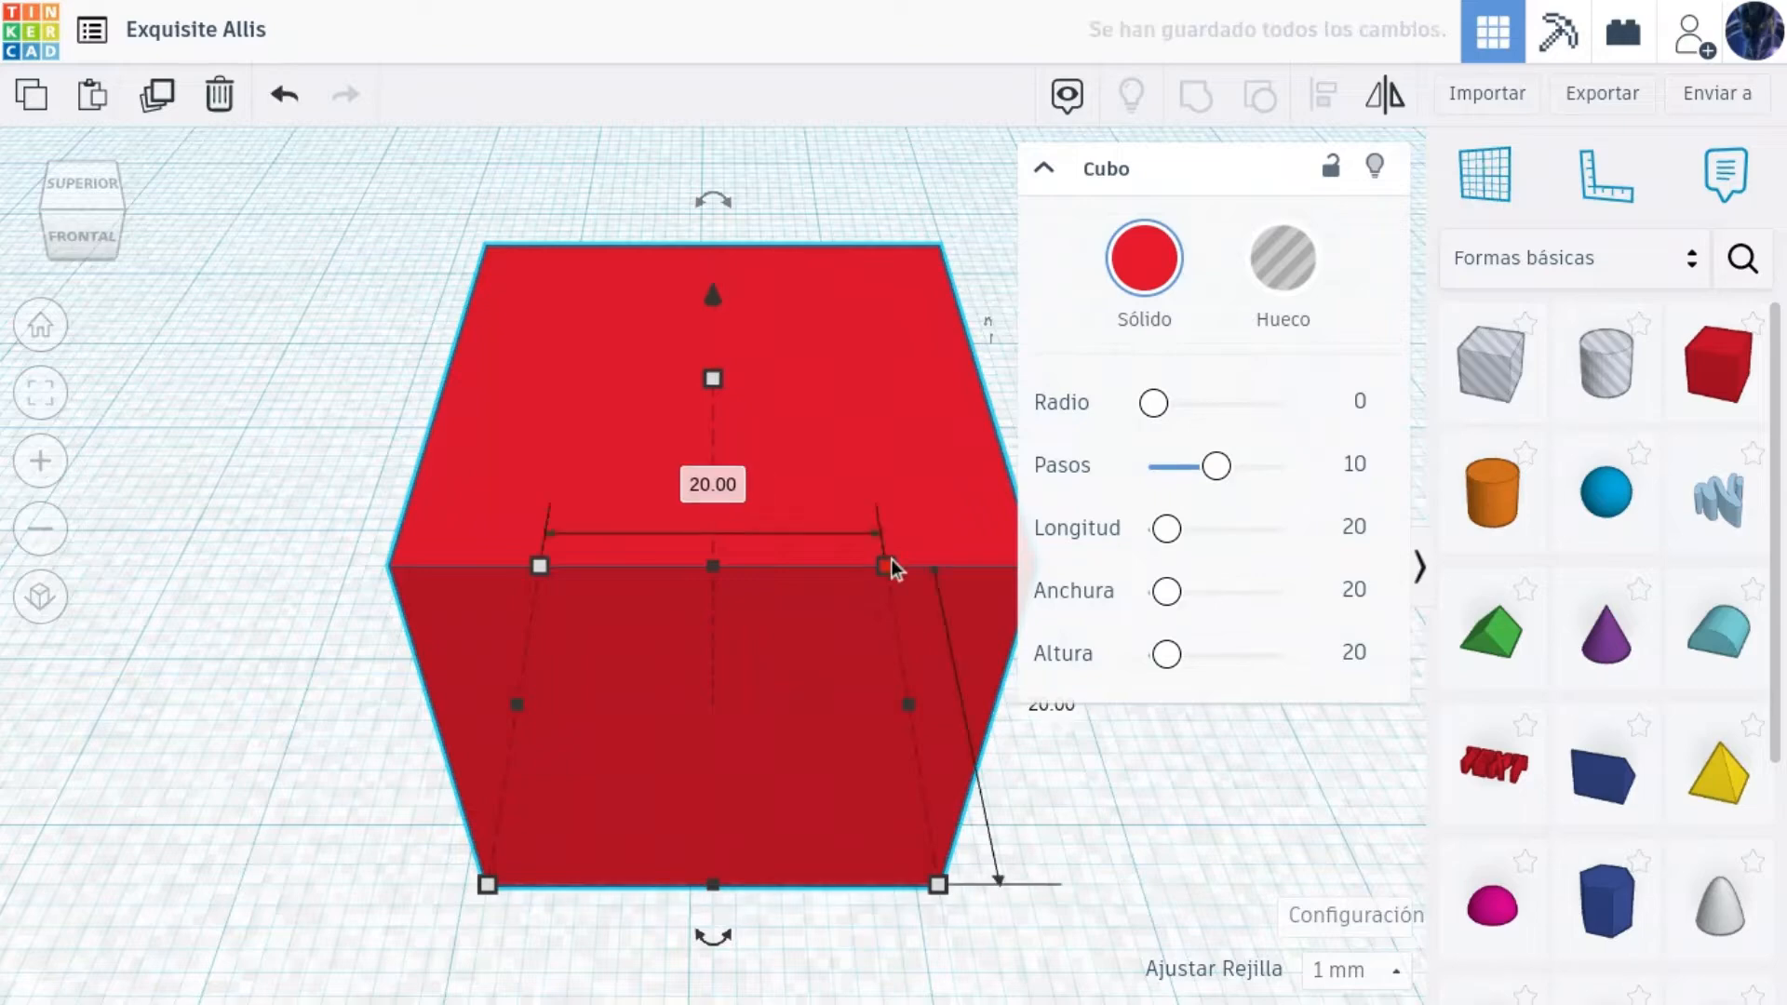
# Set both the length and the width of the red box to 40 mm.
pyautogui.click(711, 490)
pyautogui.write('40')
pyautogui.press('Return')
pyautogui.click(1301, 193)
pyautogui.scroll(-3, 1148, 478)
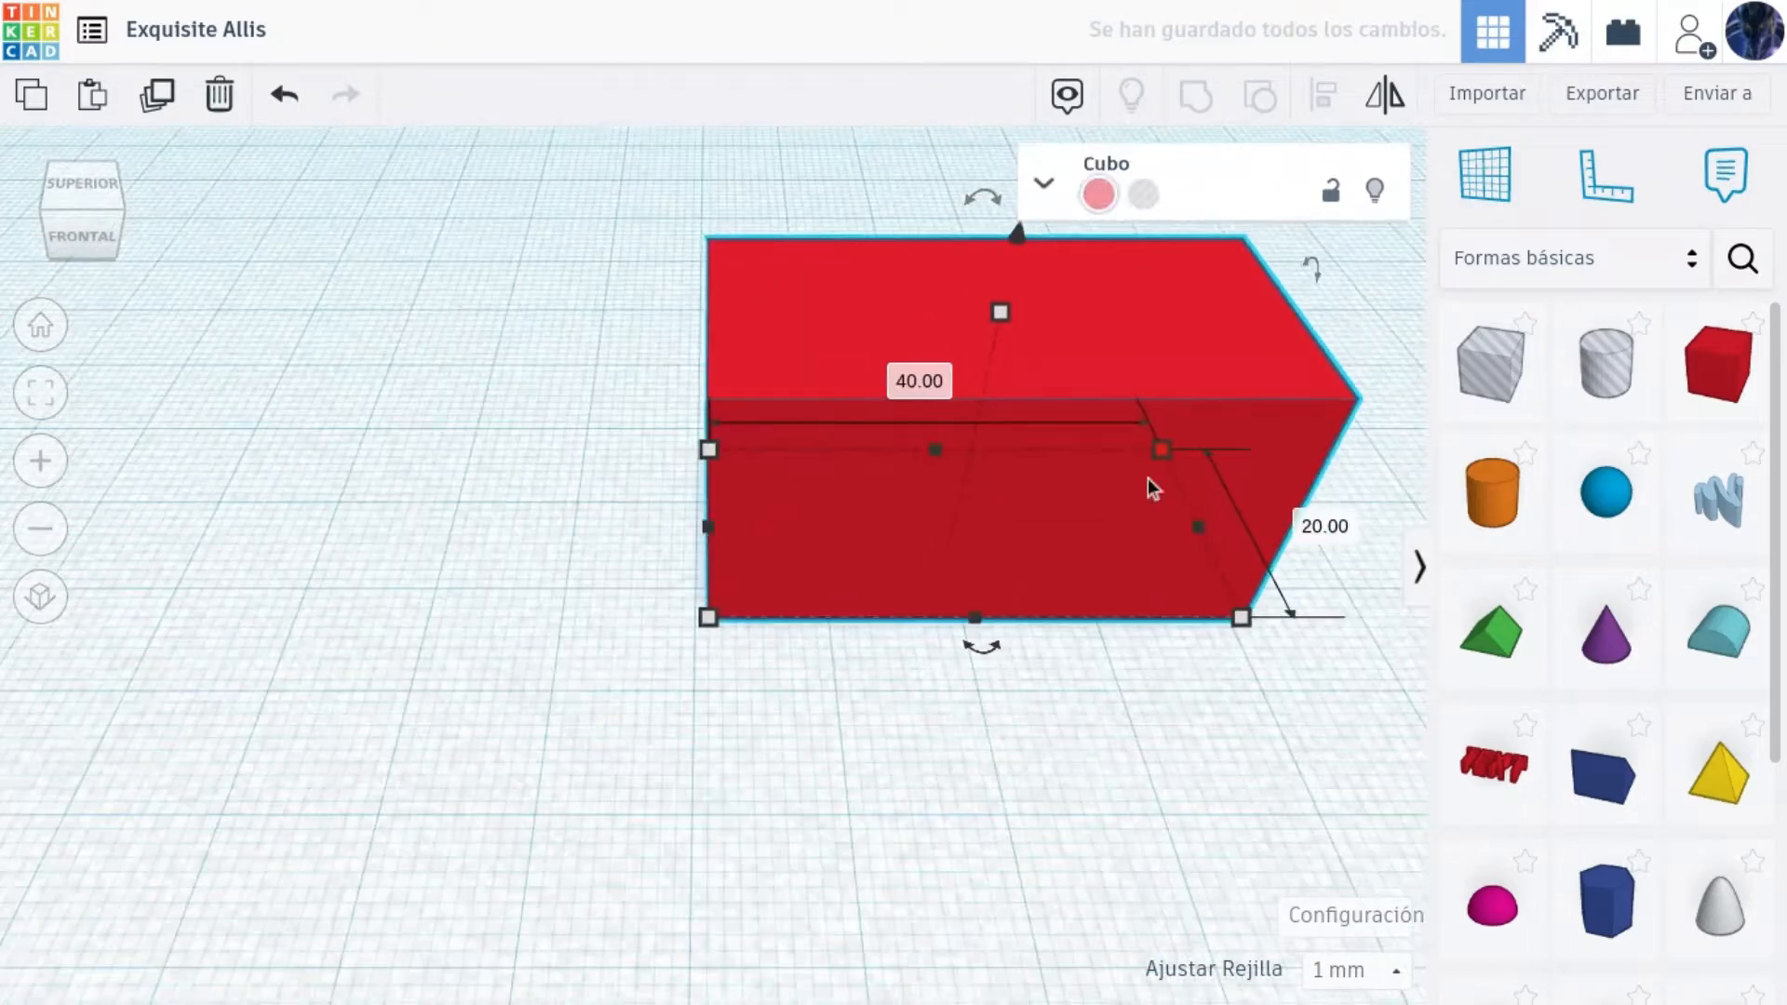
pyautogui.click(1331, 535)
pyautogui.write('40')
pyautogui.press('Return')
pyautogui.scroll(-2, 651, 663)
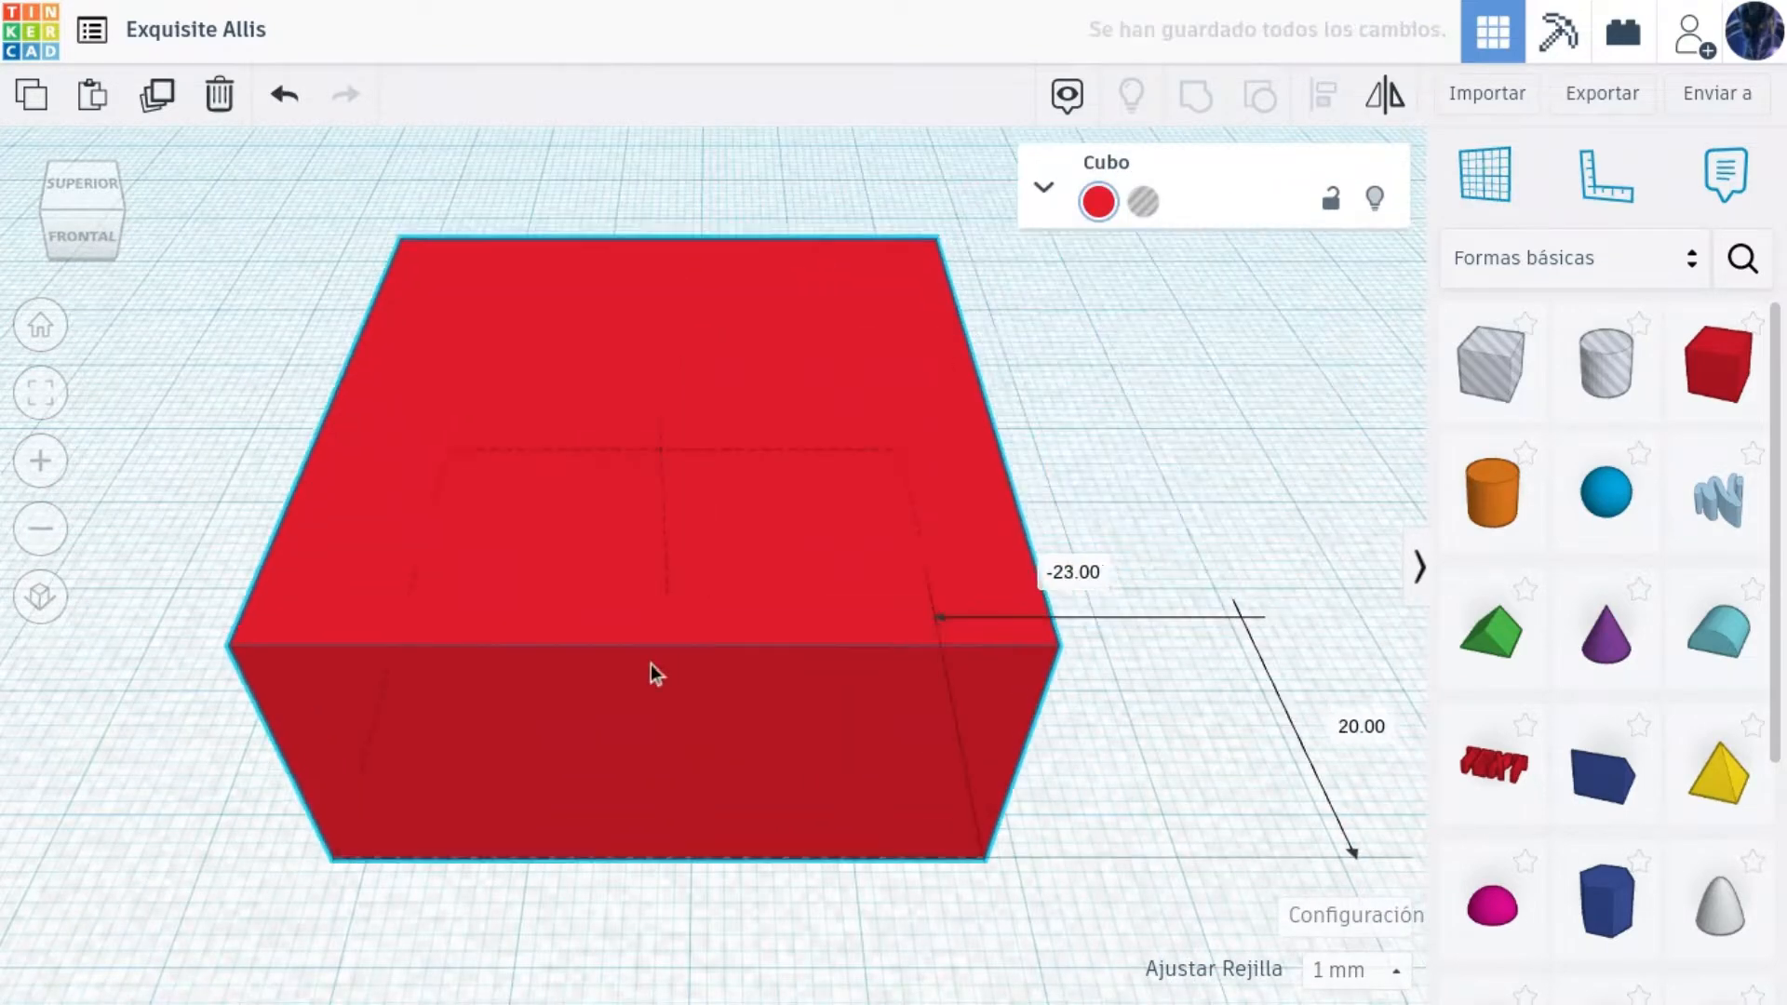
# Round the box's edges with a radius of about 2.9 and 20 steps, and lower it 3 mm.
pyautogui.click(1044, 190)
pyautogui.moveTo(1165, 405); pyautogui.dragTo(1172, 403)
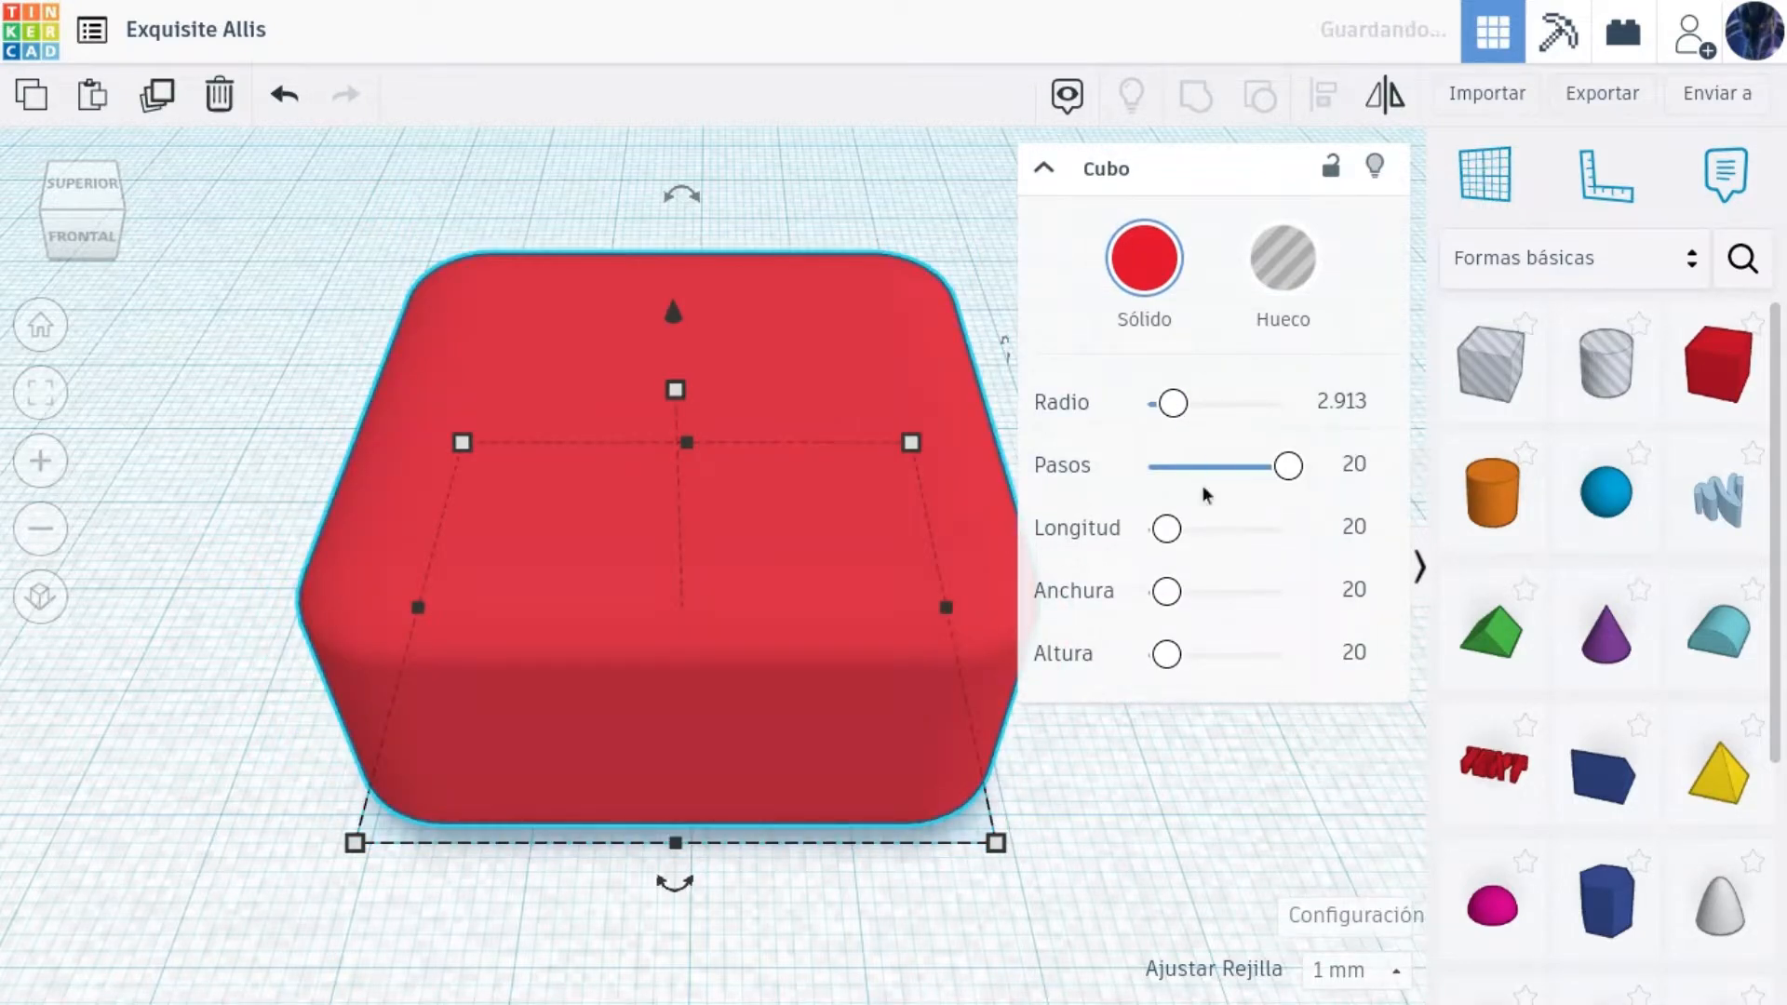
pyautogui.moveTo(673, 317); pyautogui.dragTo(672, 360)
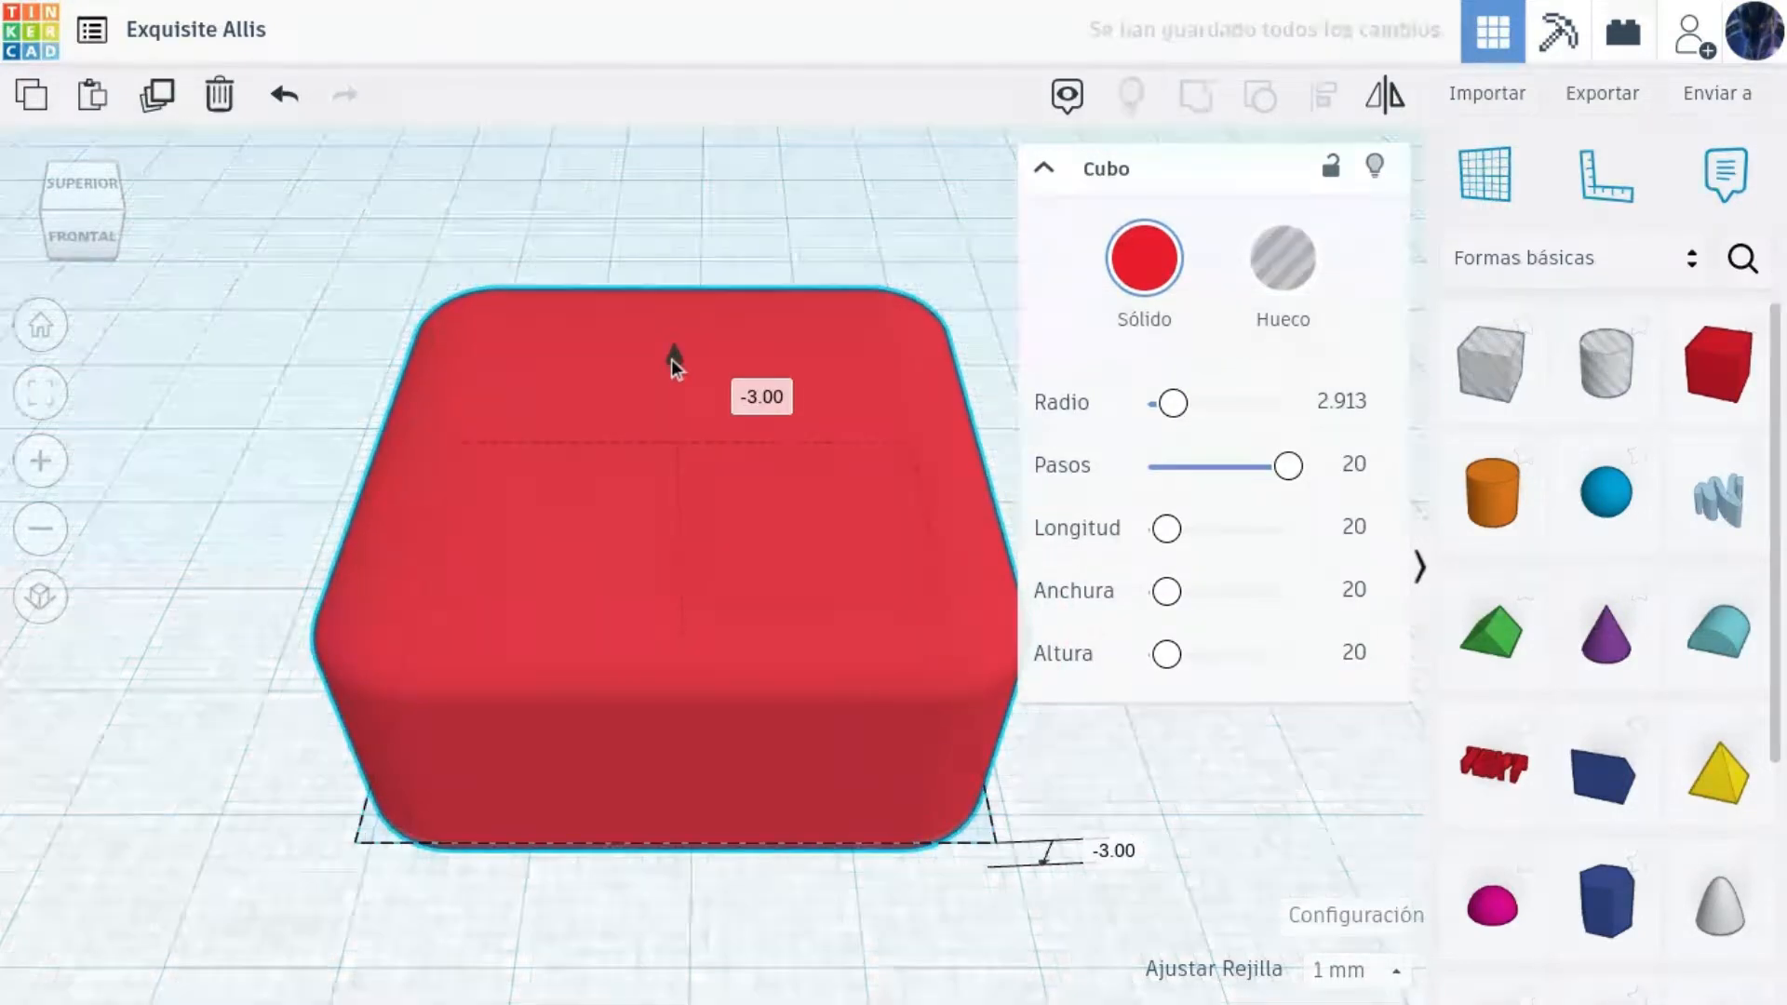
# Place the workplane on the box's top face and add a 64-sided cylinder there.
pyautogui.press('w')
pyautogui.click(702, 450)
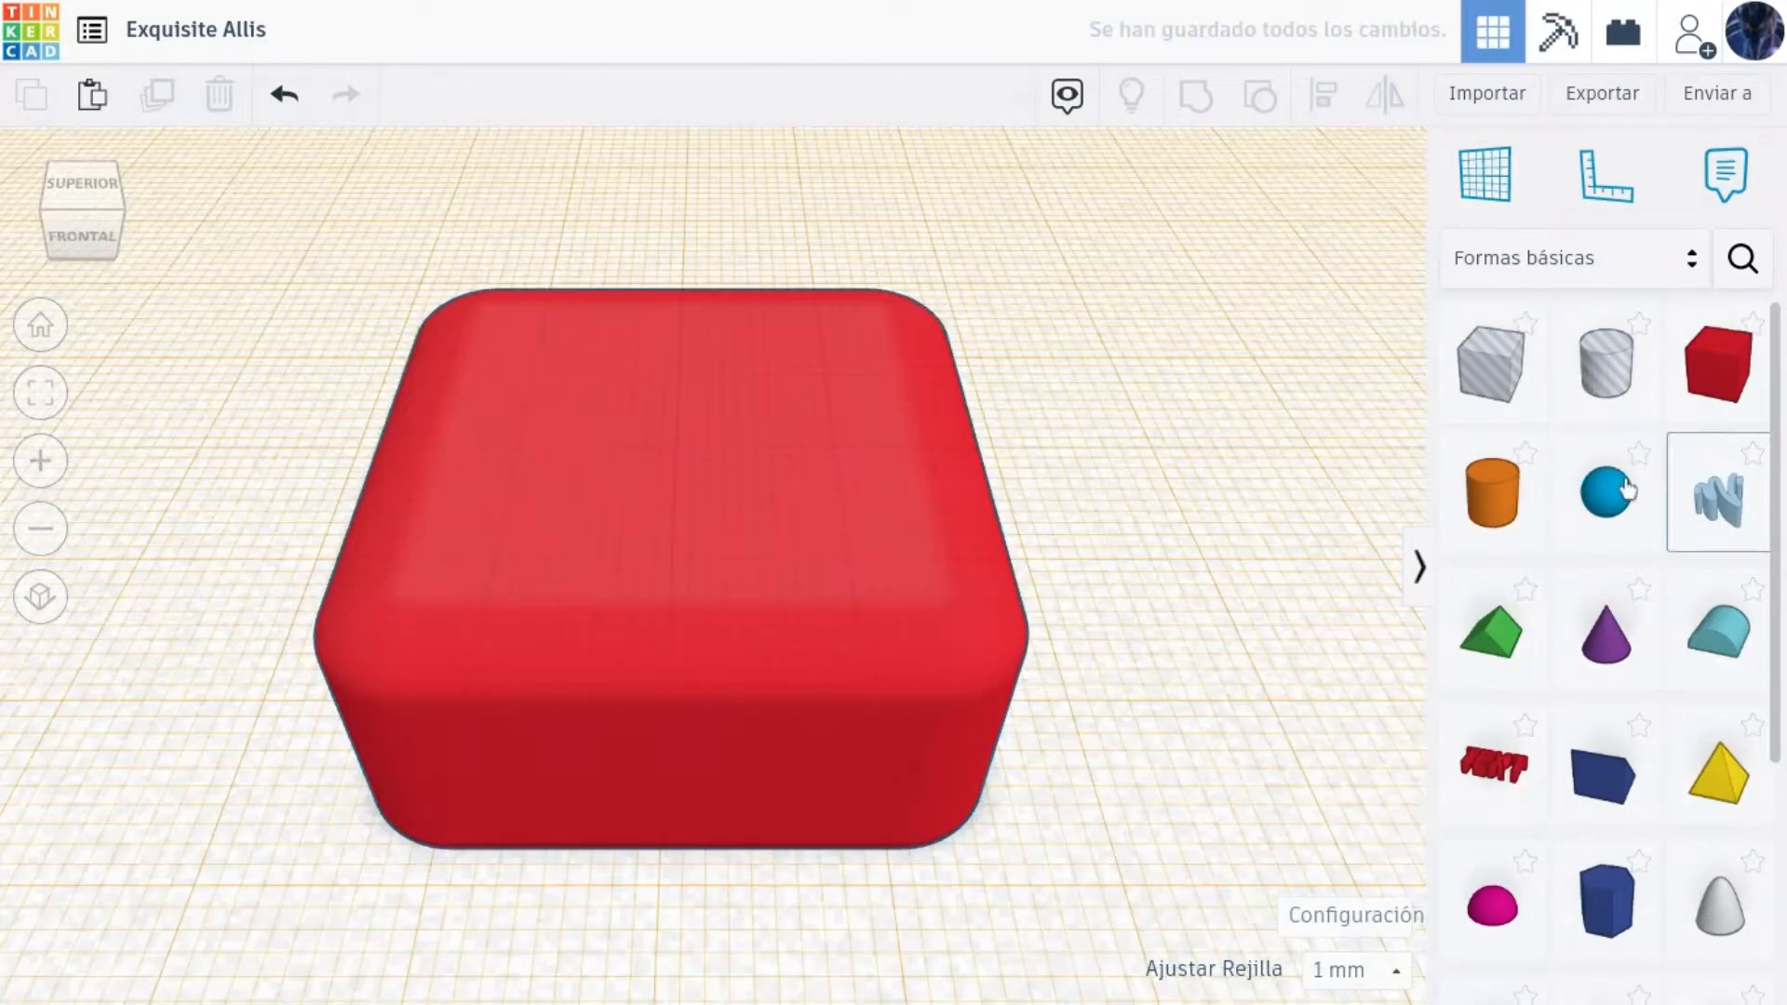
pyautogui.click(674, 432)
pyautogui.moveTo(1168, 403); pyautogui.dragTo(1288, 403)
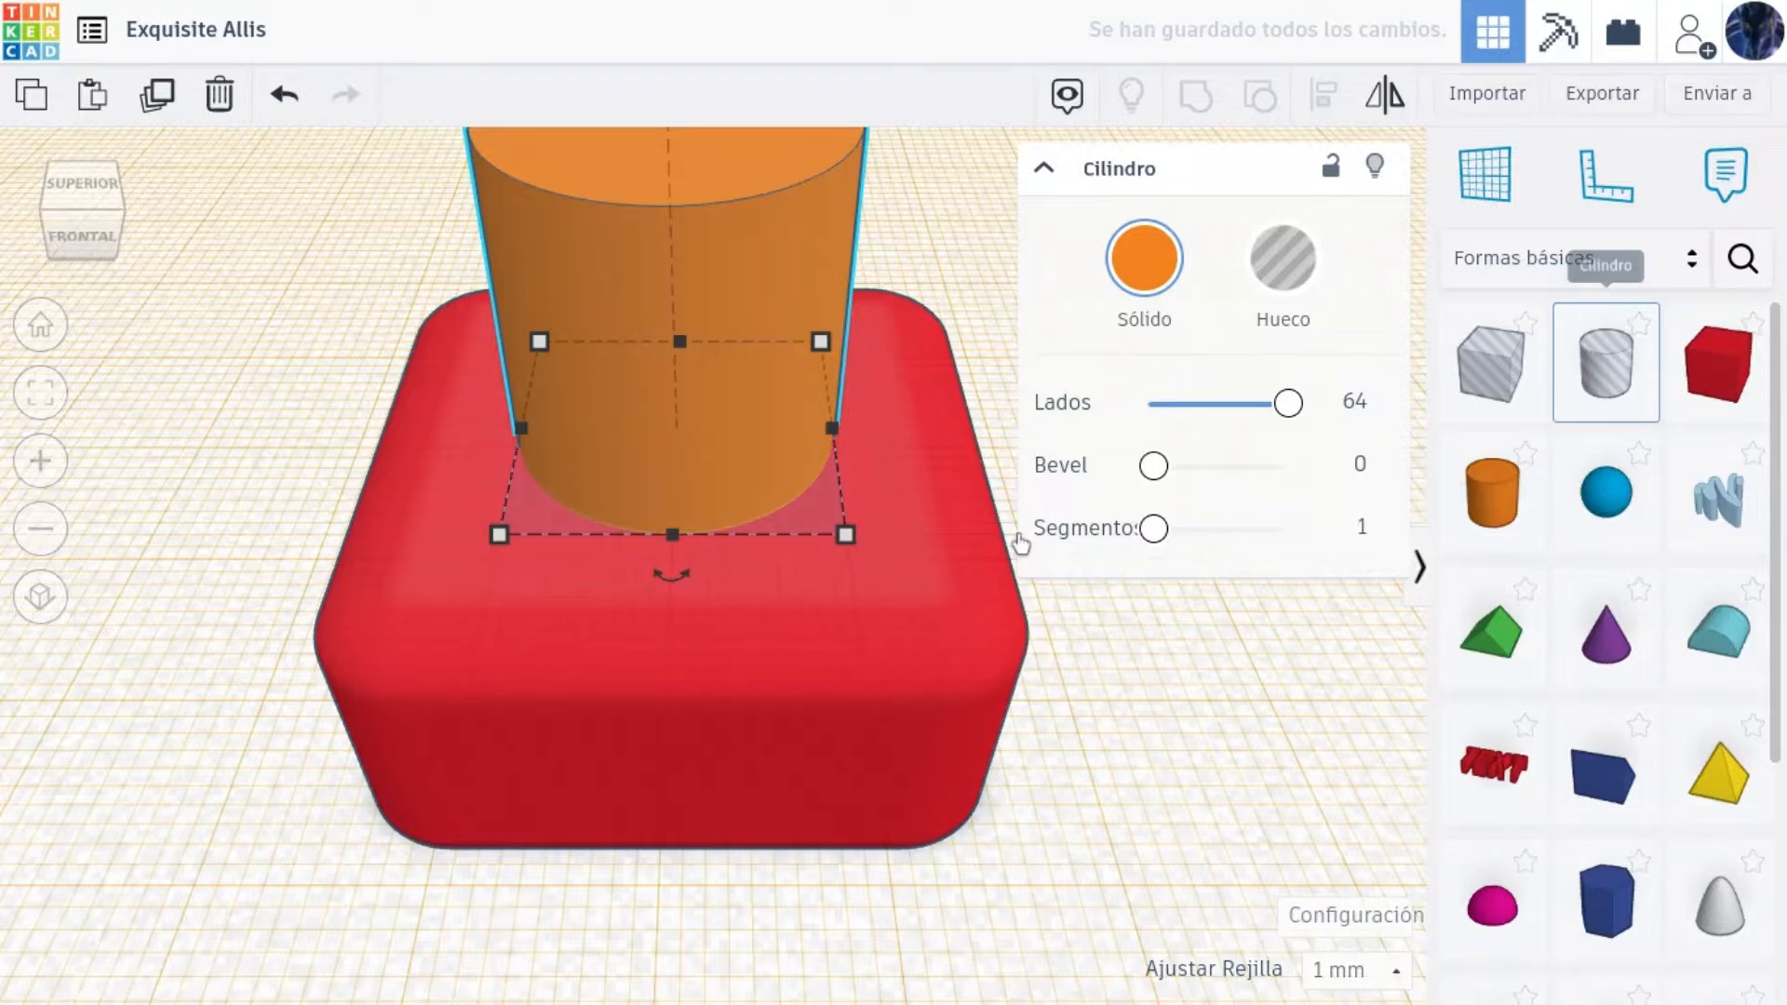
# Resize the cylinder's base to 40 mm by 40 mm.
pyautogui.moveTo(845, 534); pyautogui.dragTo(984, 612)
pyautogui.click(707, 771)
pyautogui.write('40')
pyautogui.press('Return')
pyautogui.click(1044, 167)
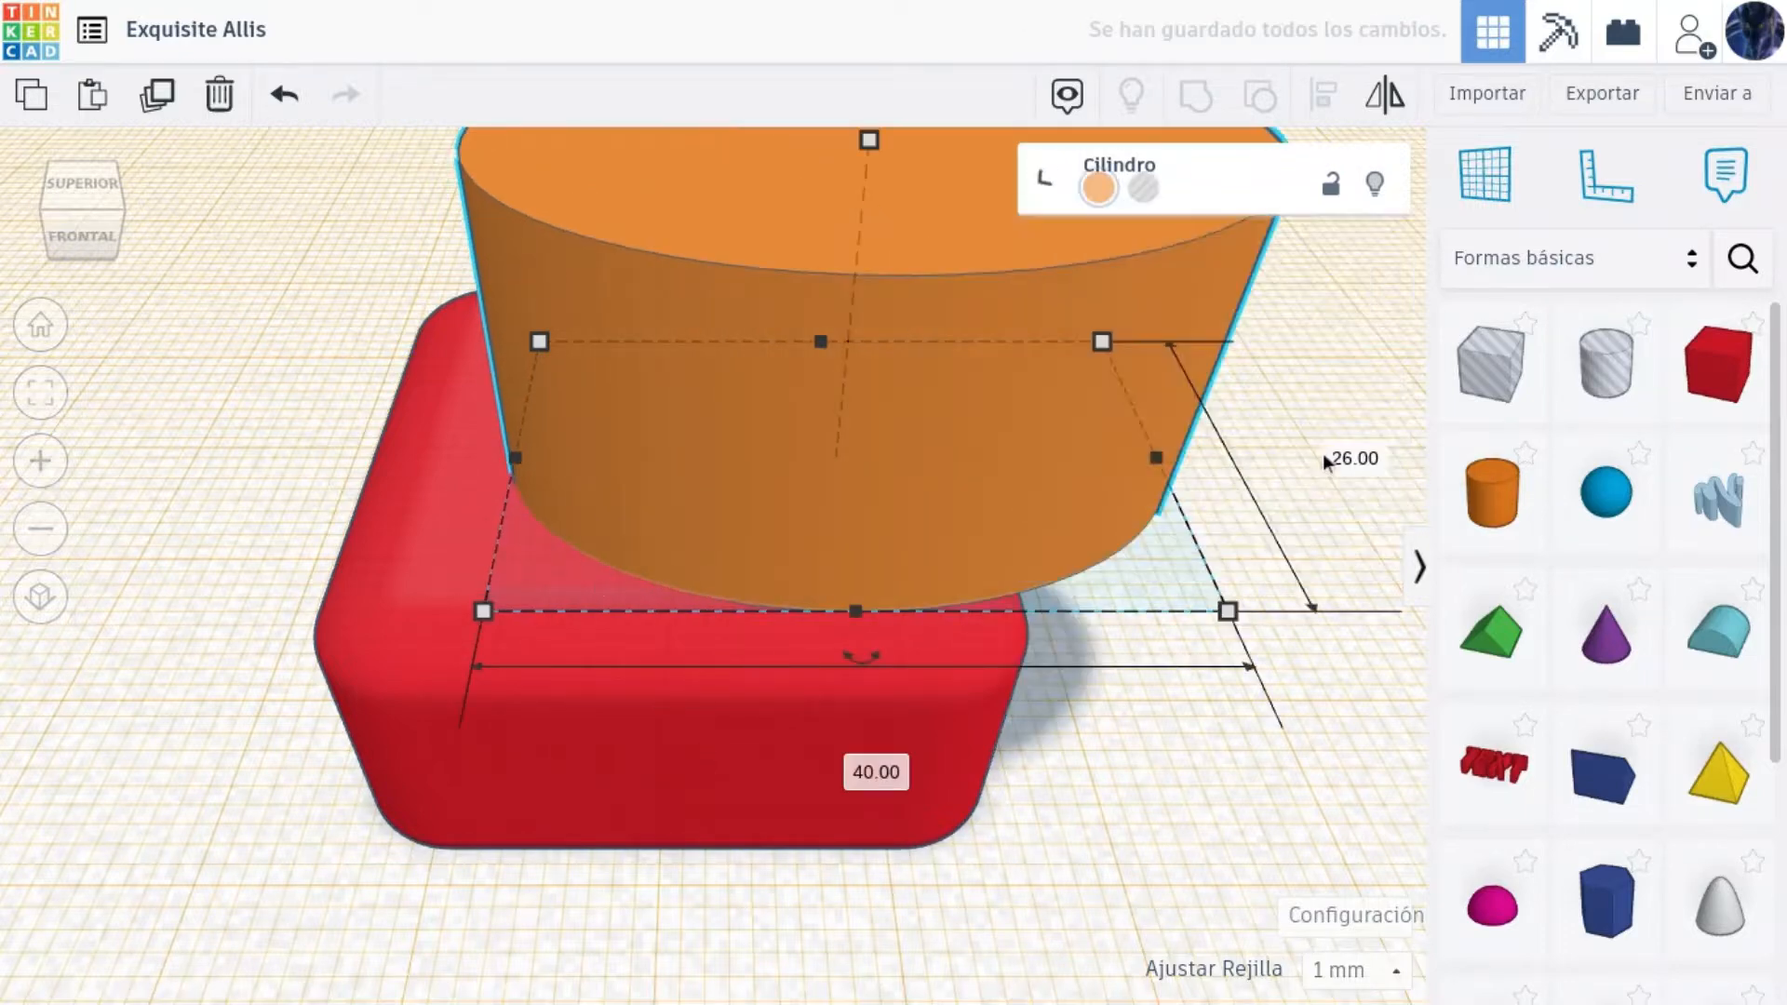
pyautogui.click(1352, 456)
pyautogui.write('40')
pyautogui.press('Return')
# Move the cylinder over the rounded box and align the two shapes on their centres.
pyautogui.moveTo(819, 582); pyautogui.dragTo(629, 447)
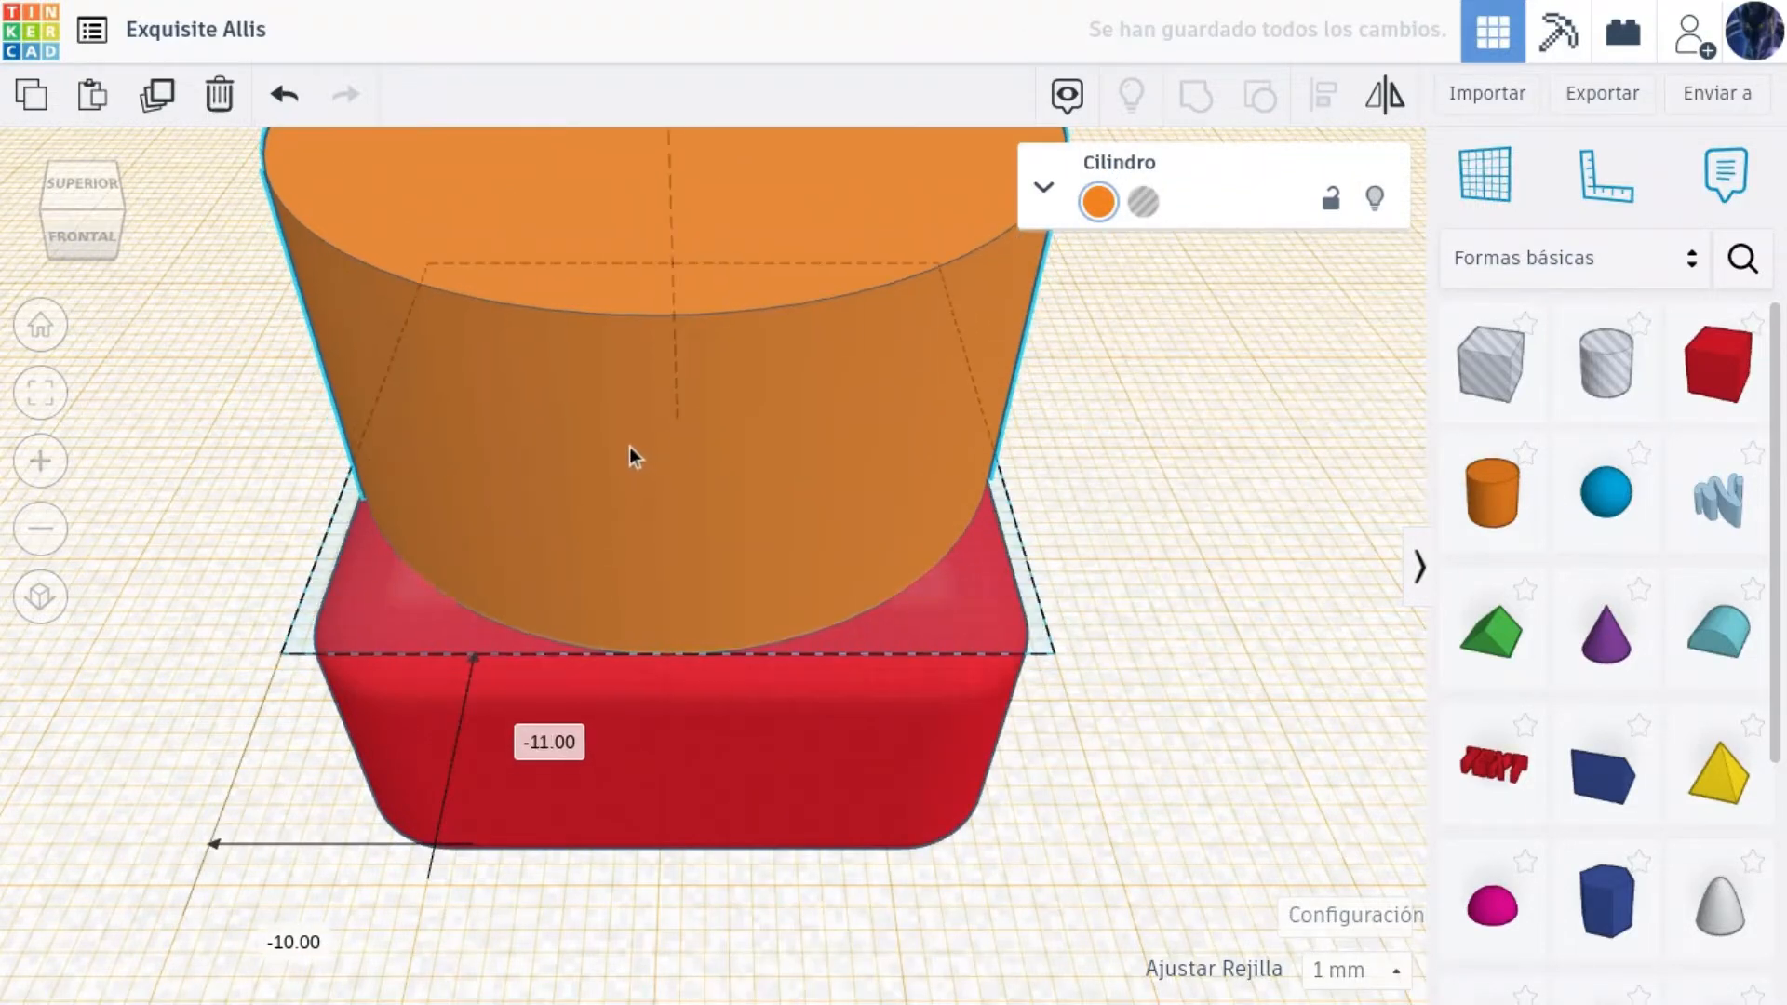
pyautogui.press('Escape')
pyautogui.hotkey('ctrl', 'a')
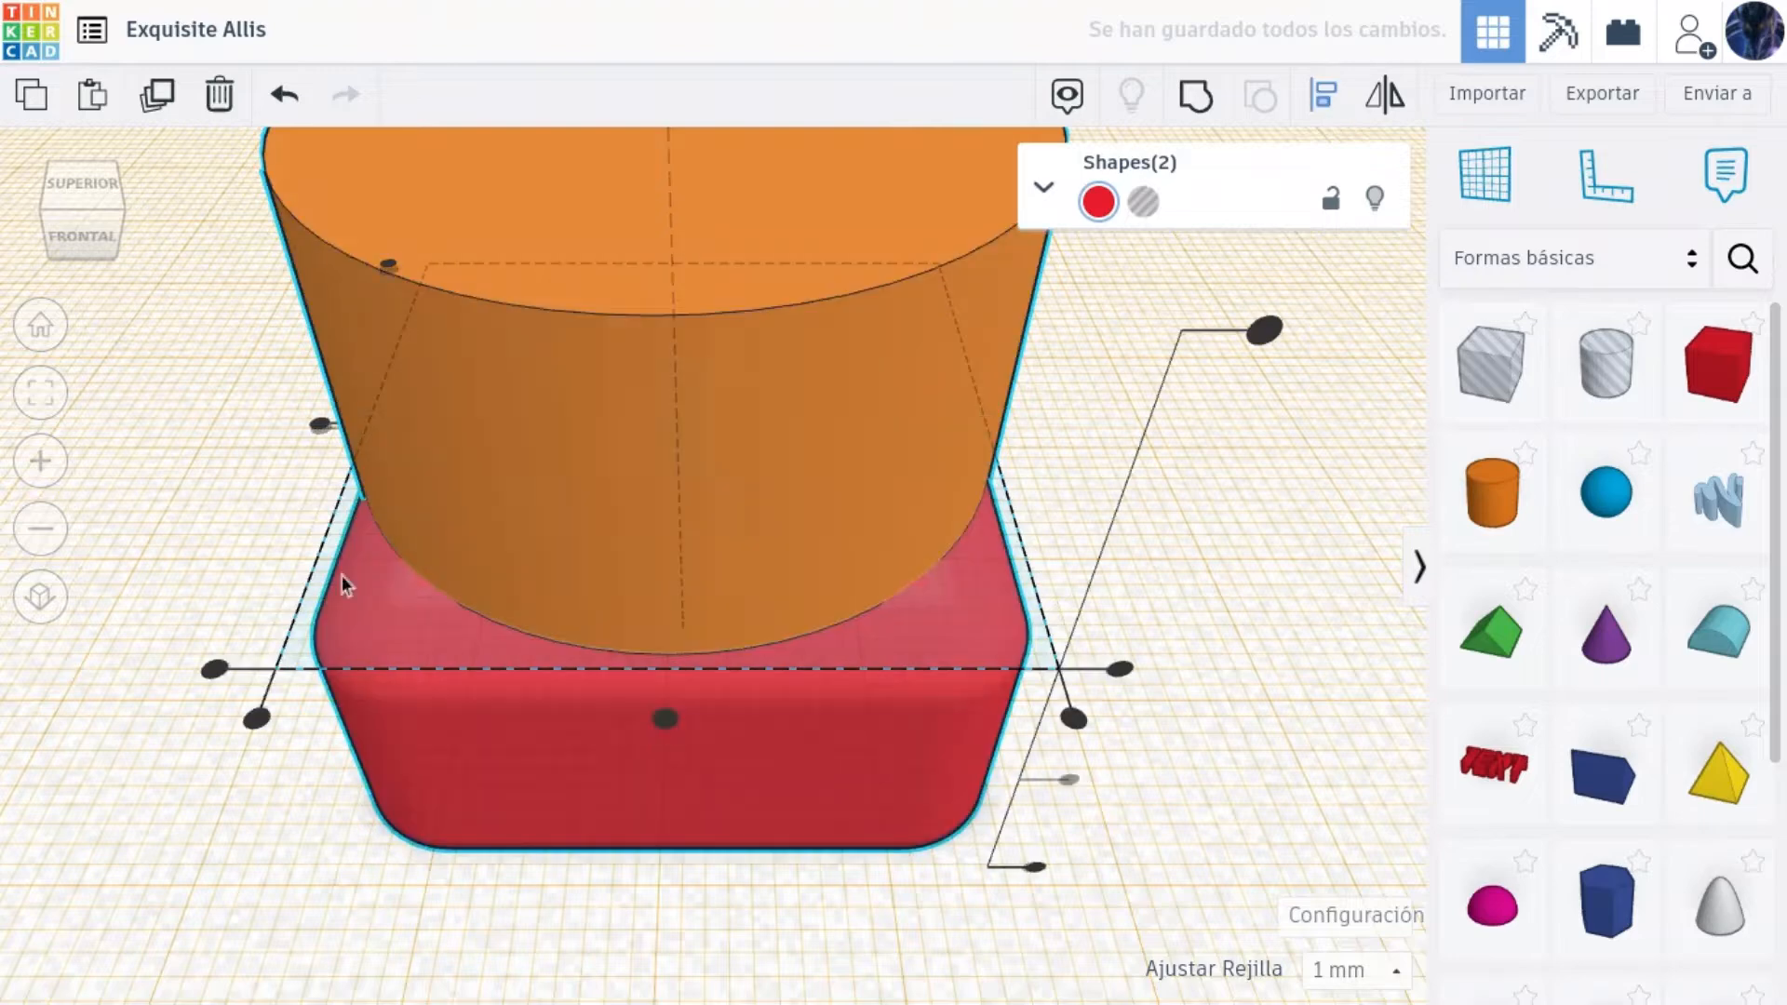
pyautogui.click(1299, 579)
pyautogui.click(866, 549)
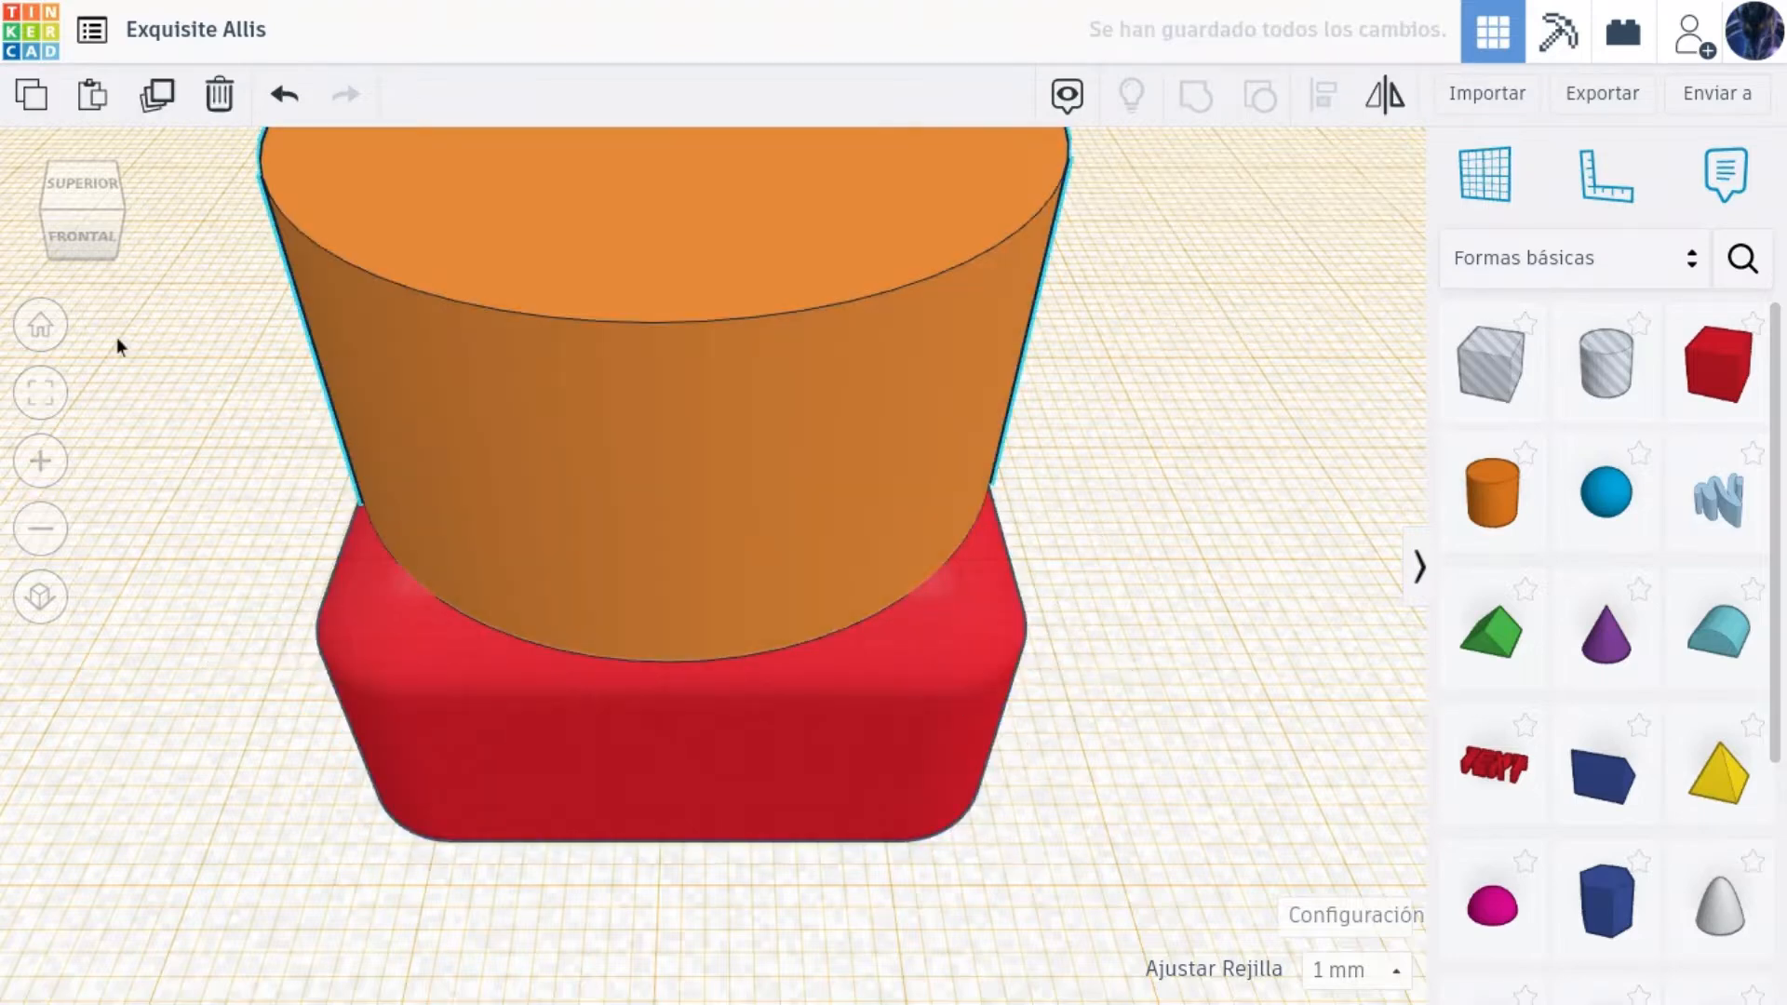
# Extend the cylinder downward into the red box to a height of about 37 mm.
pyautogui.moveTo(74, 253); pyautogui.dragTo(97, 203)
pyautogui.moveTo(740, 575); pyautogui.dragTo(734, 620)
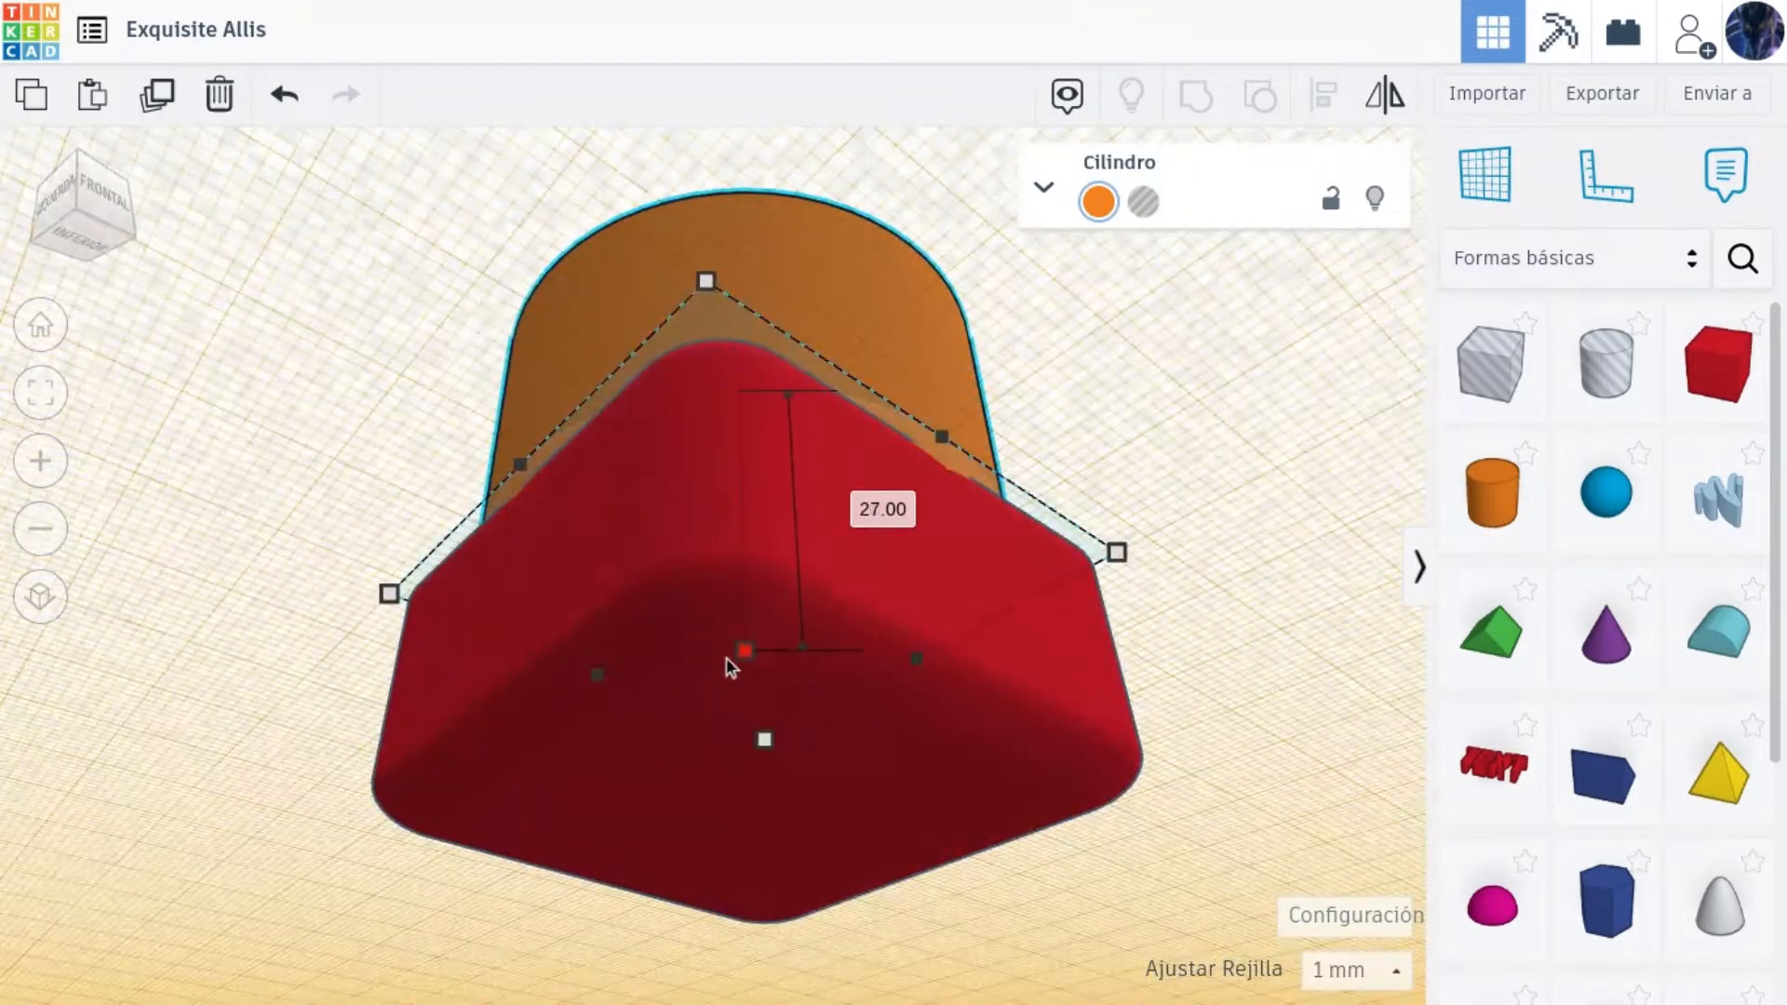
pyautogui.moveTo(142, 195); pyautogui.dragTo(115, 227)
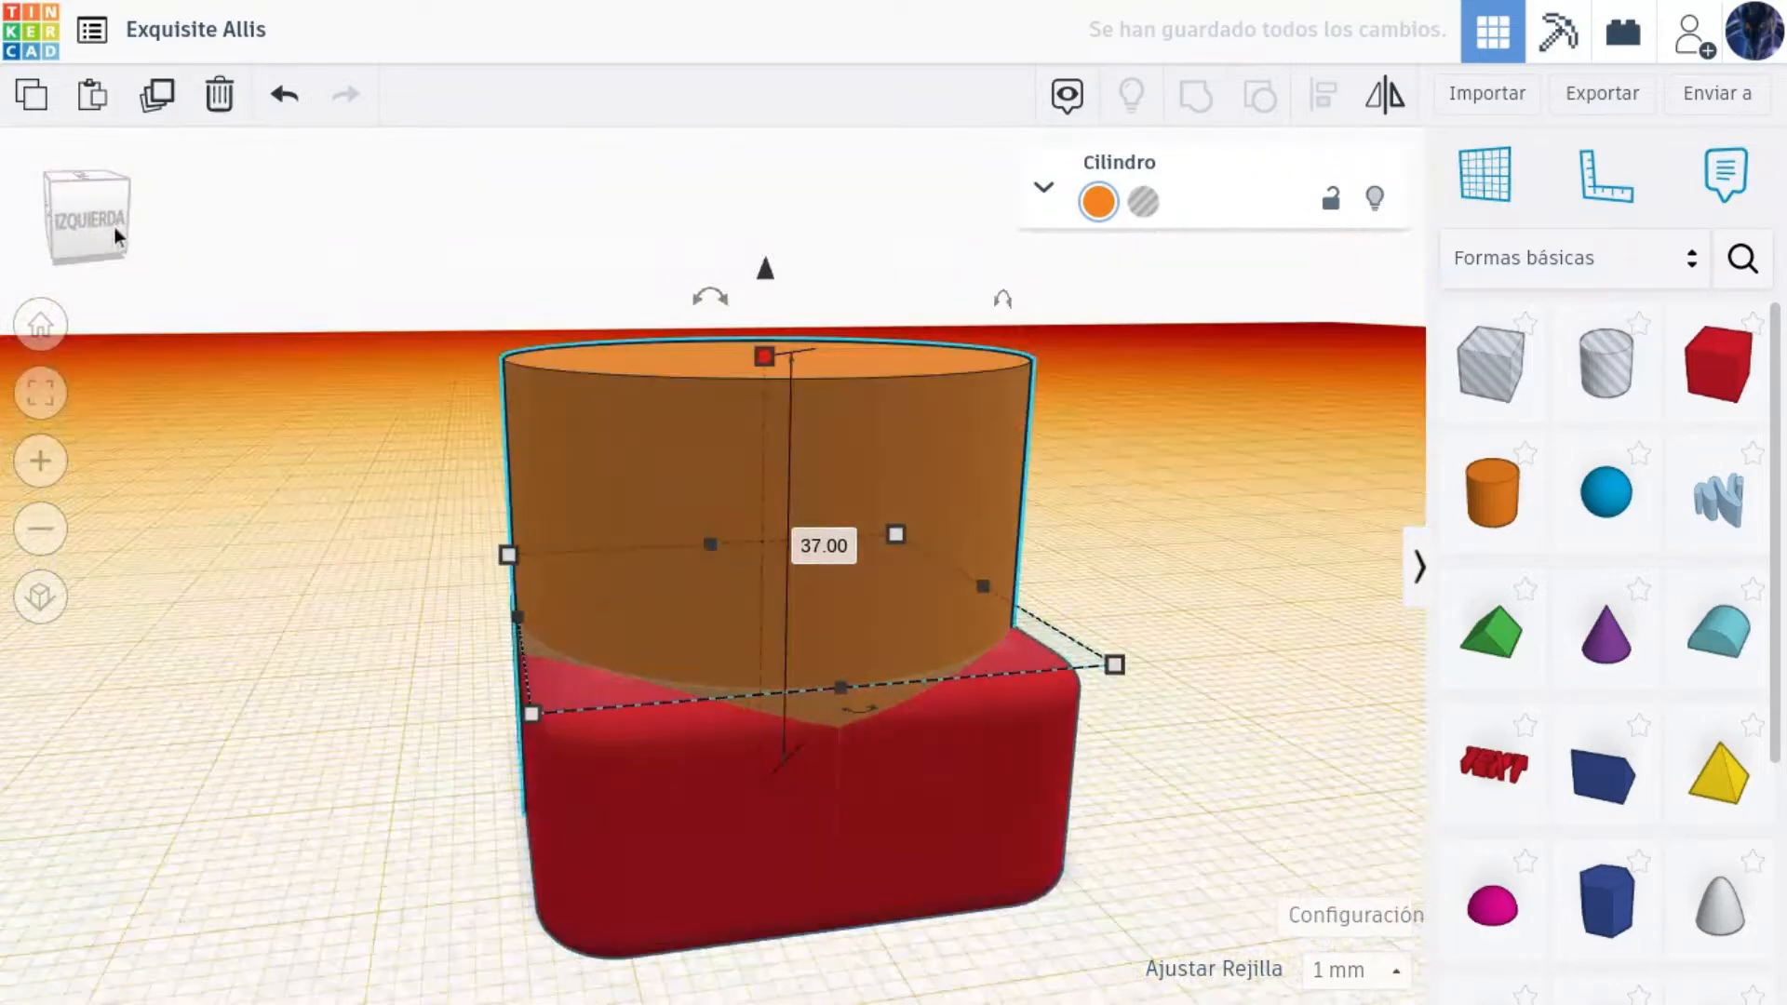
pyautogui.click(52, 399)
pyautogui.click(307, 521)
pyautogui.scroll(-2, 308, 519)
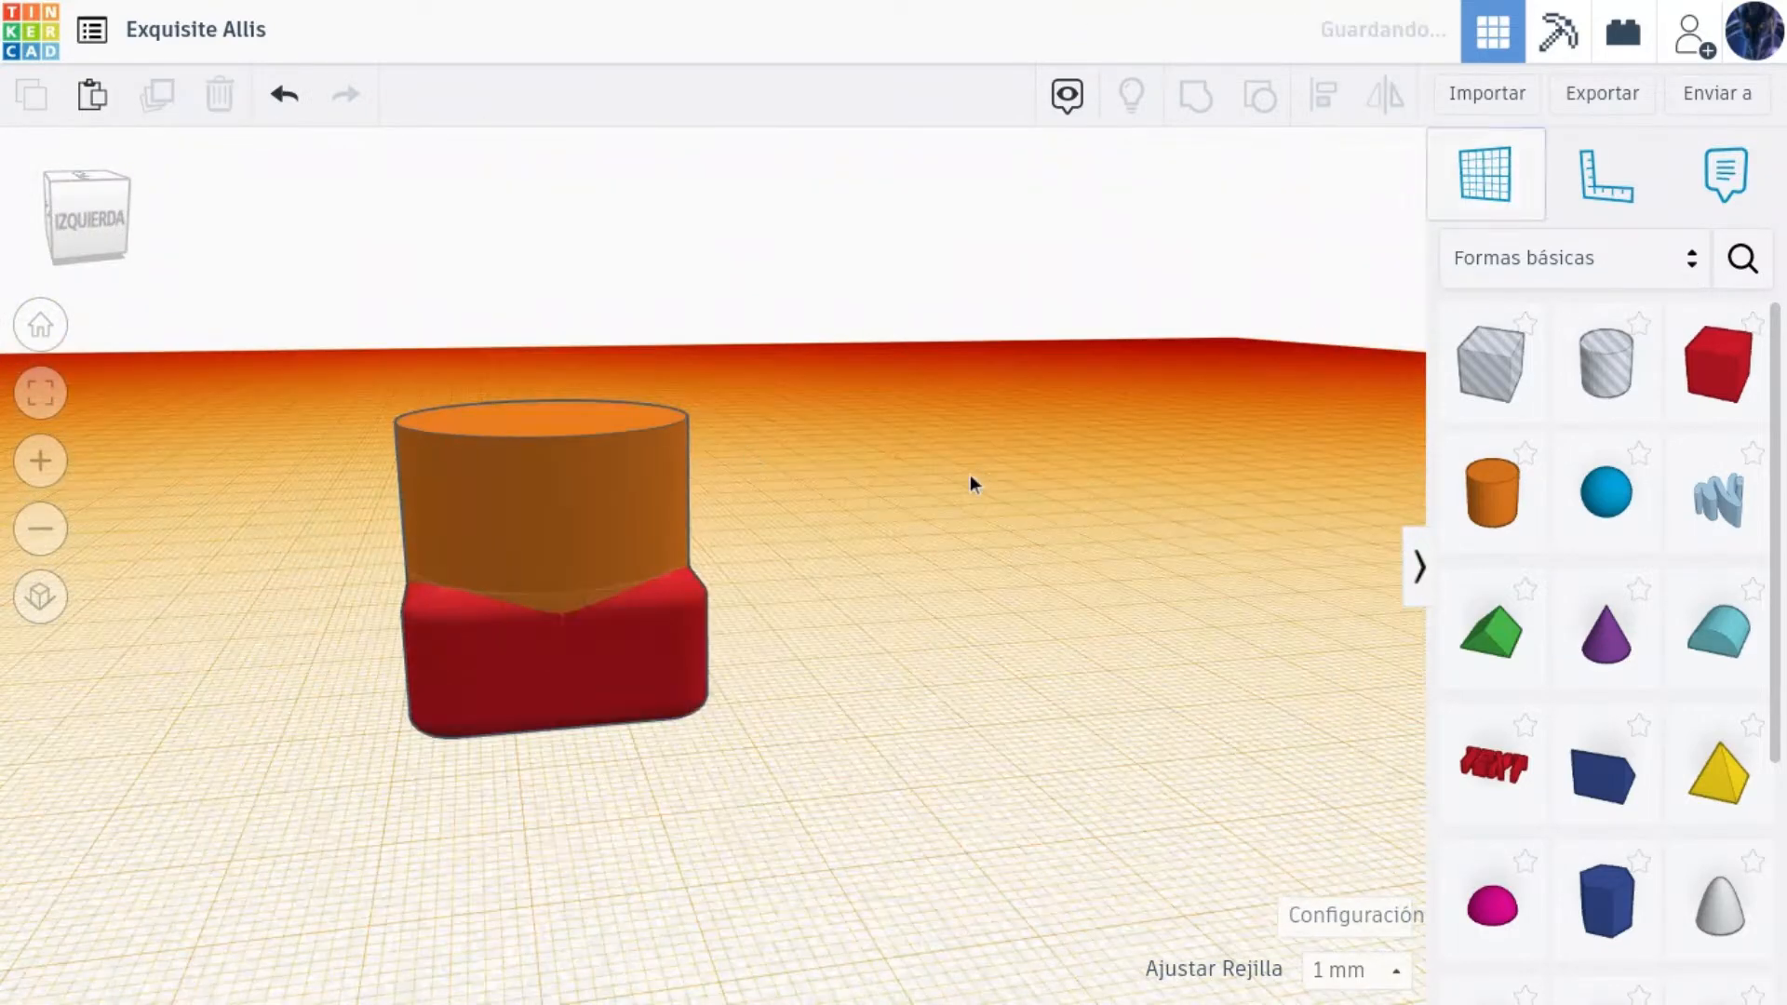
# Make the cylinder slightly taller and place the workplane on its top face.
pyautogui.click(1484, 200)
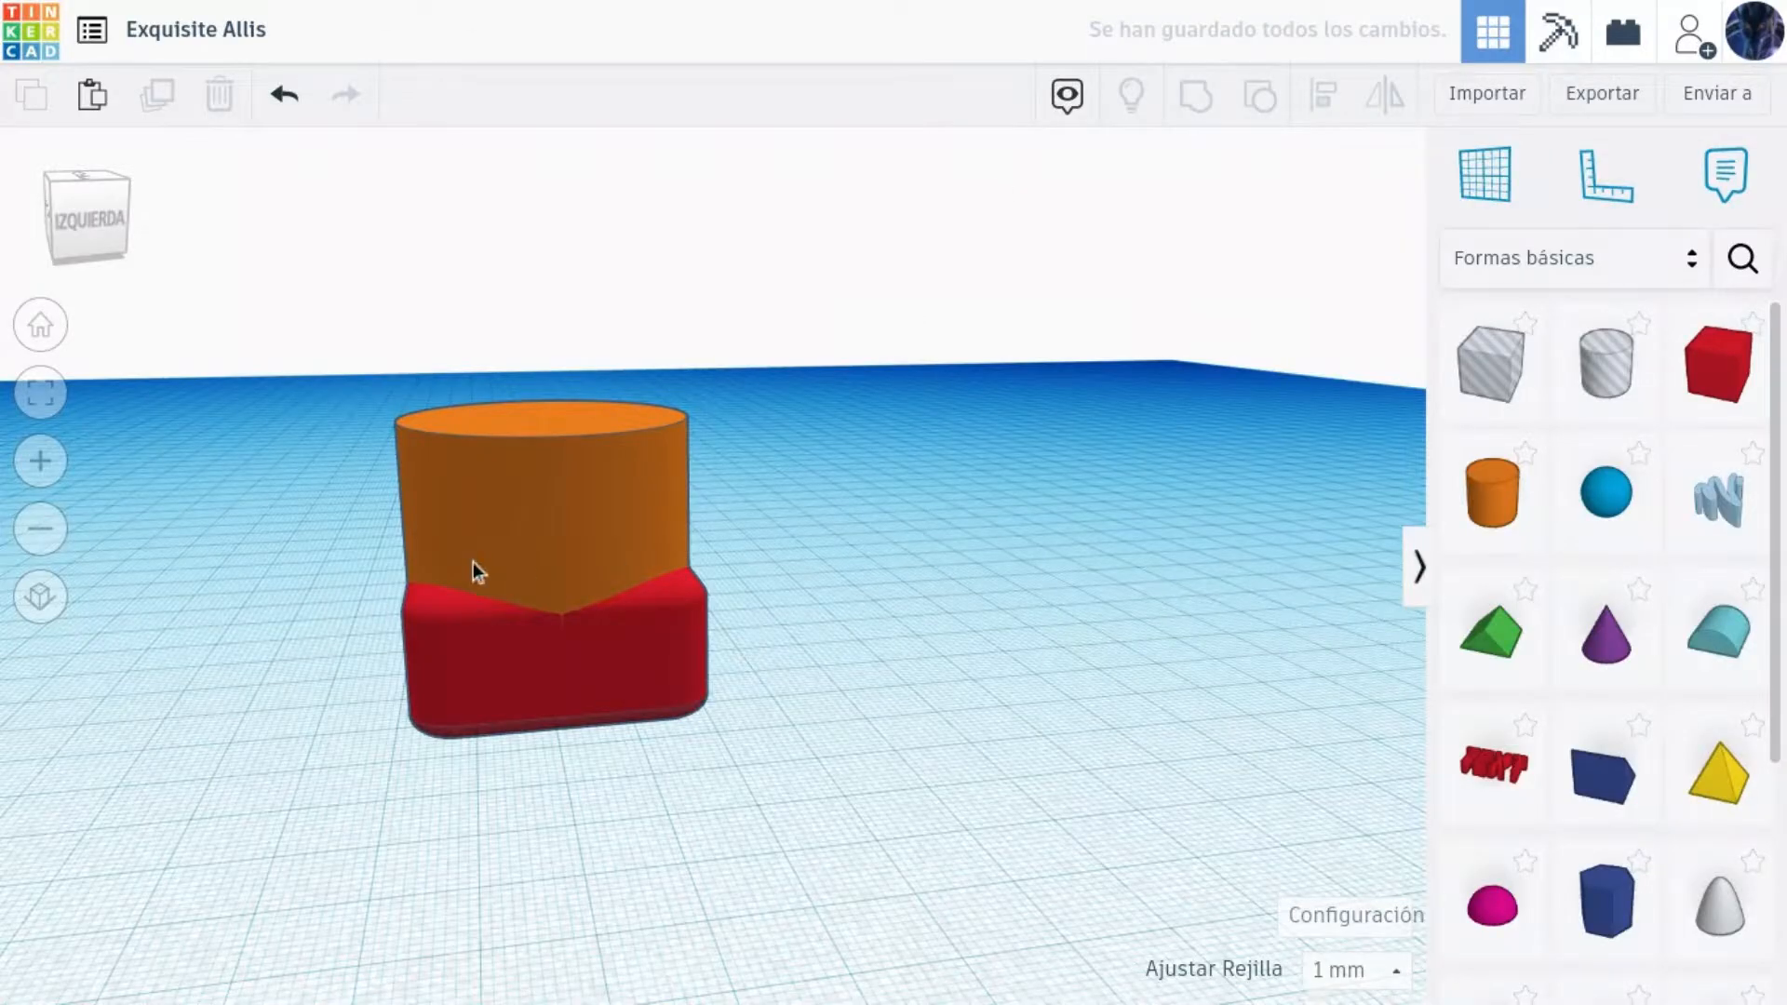
pyautogui.click(473, 562)
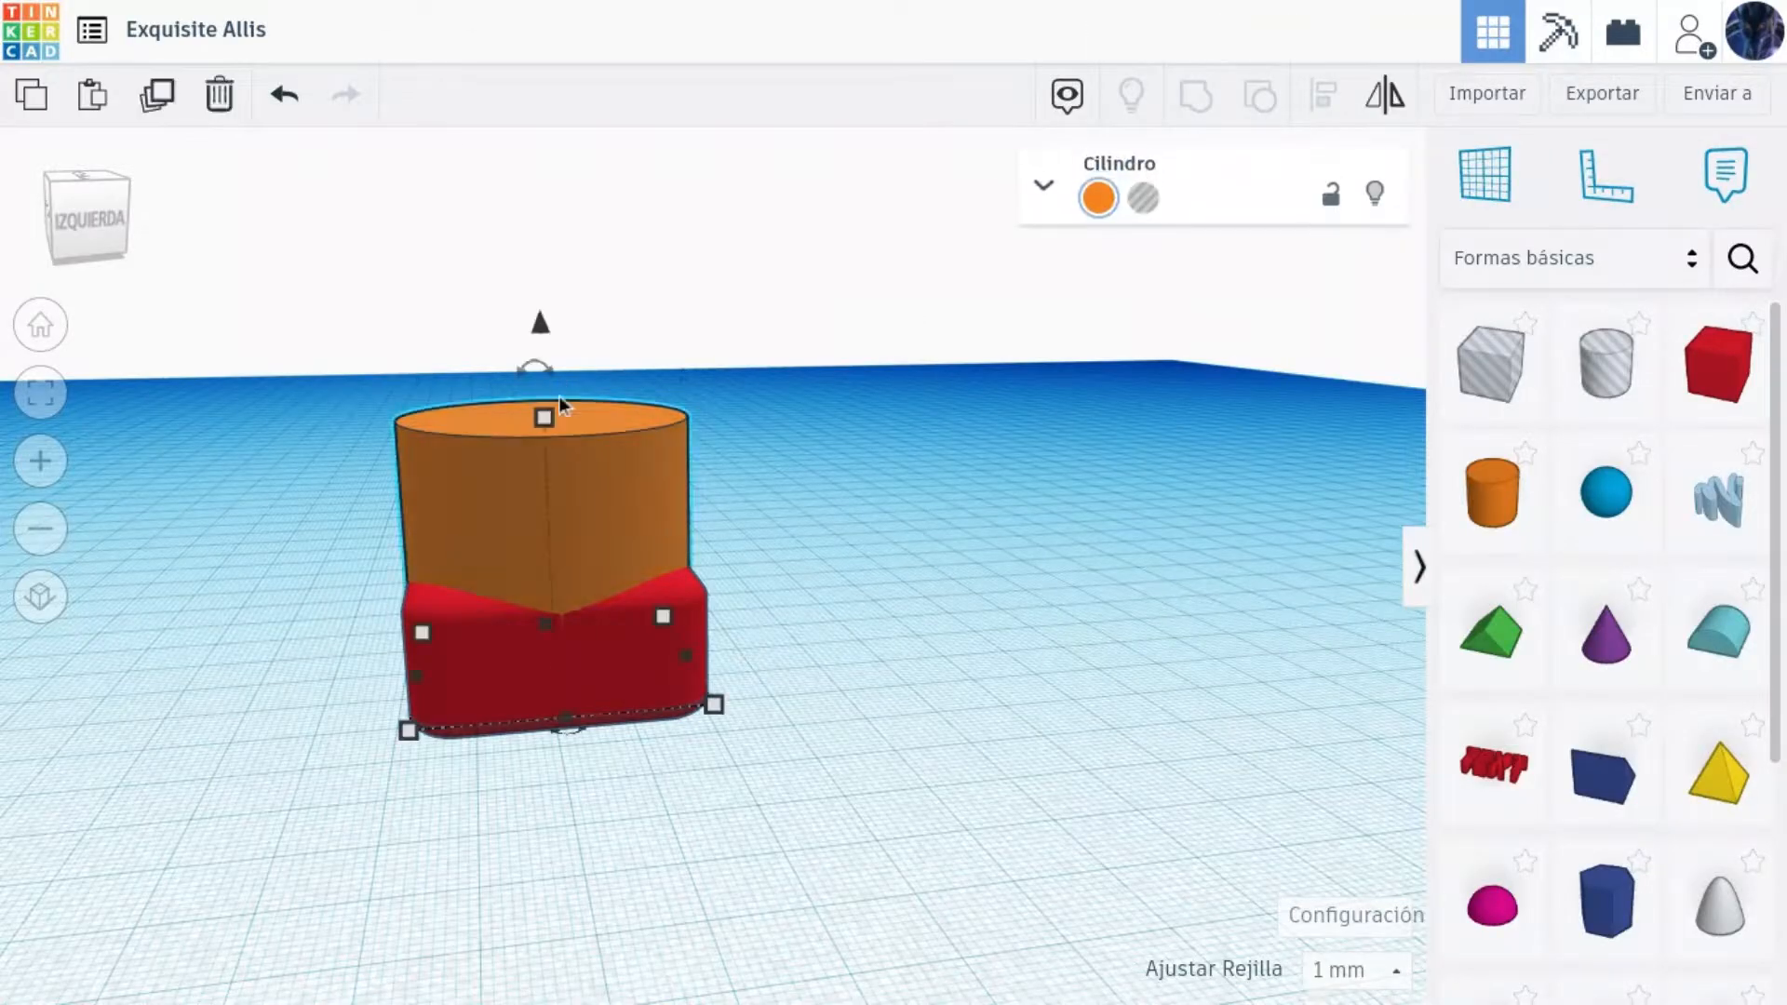
pyautogui.click(1484, 174)
pyautogui.click(532, 387)
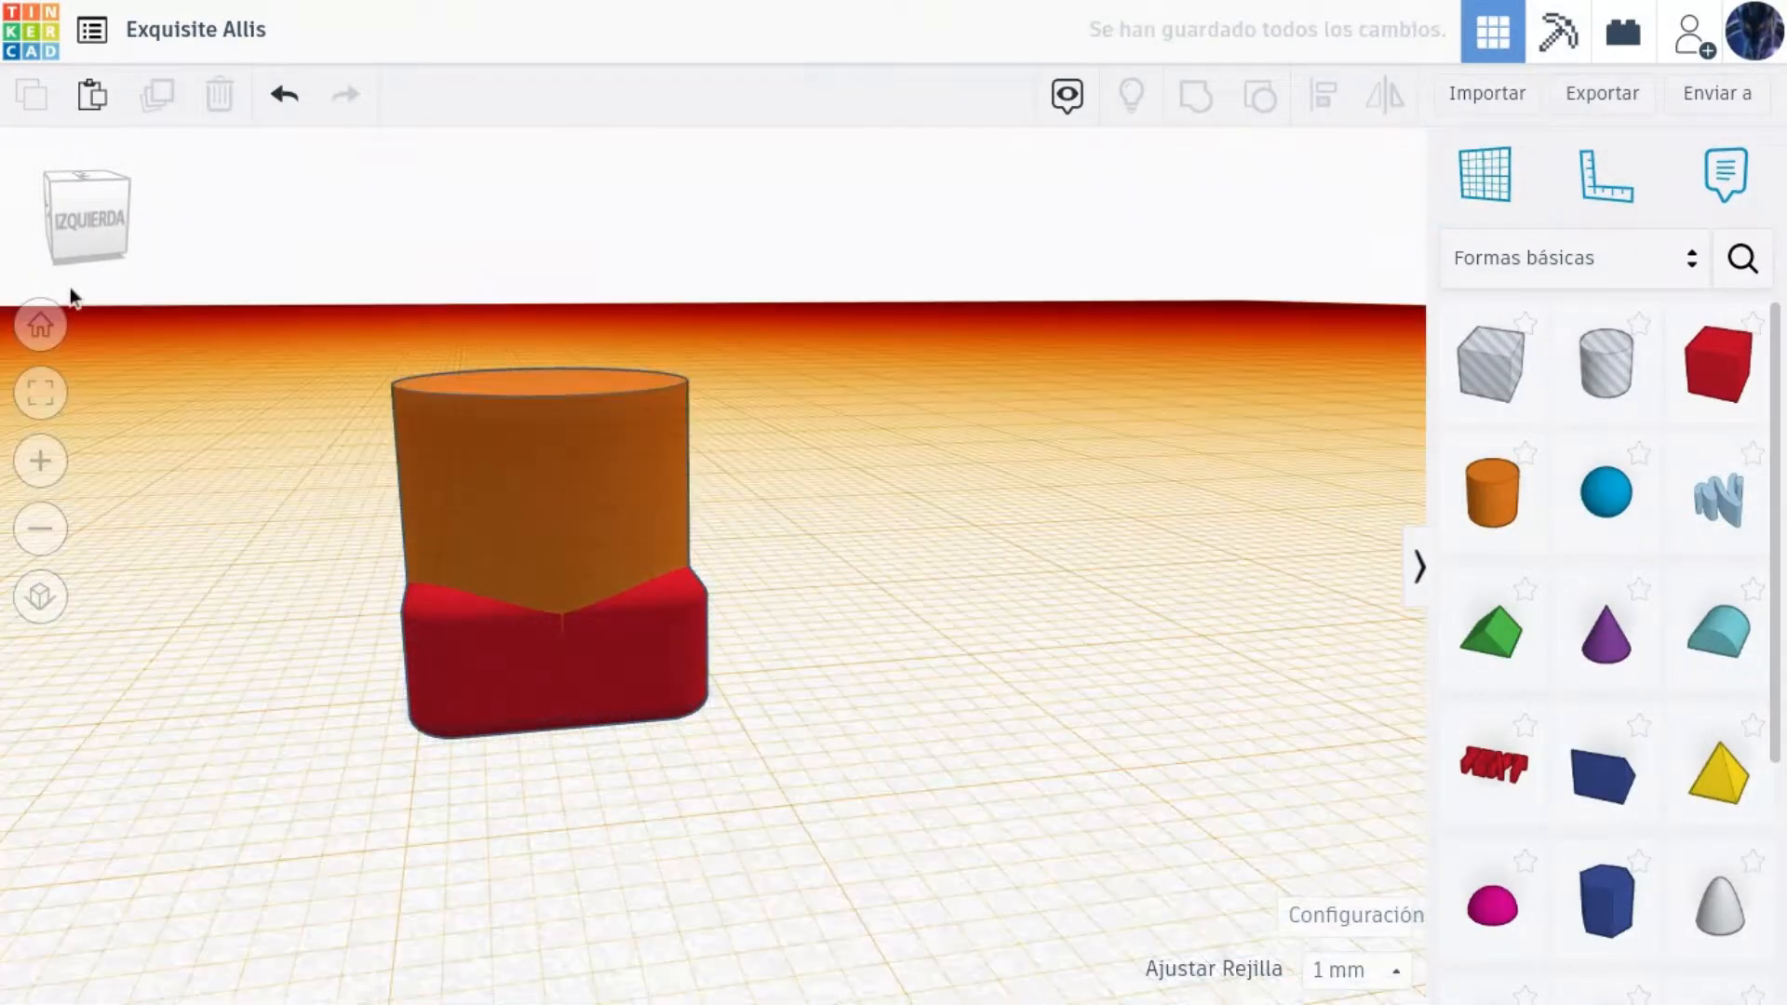
# Add a box on top of the cylinder and reshape it into a long slab about 6 mm thick.
pyautogui.scroll(3, 507, 186)
pyautogui.moveTo(92, 249); pyautogui.dragTo(551, 467, button='right')
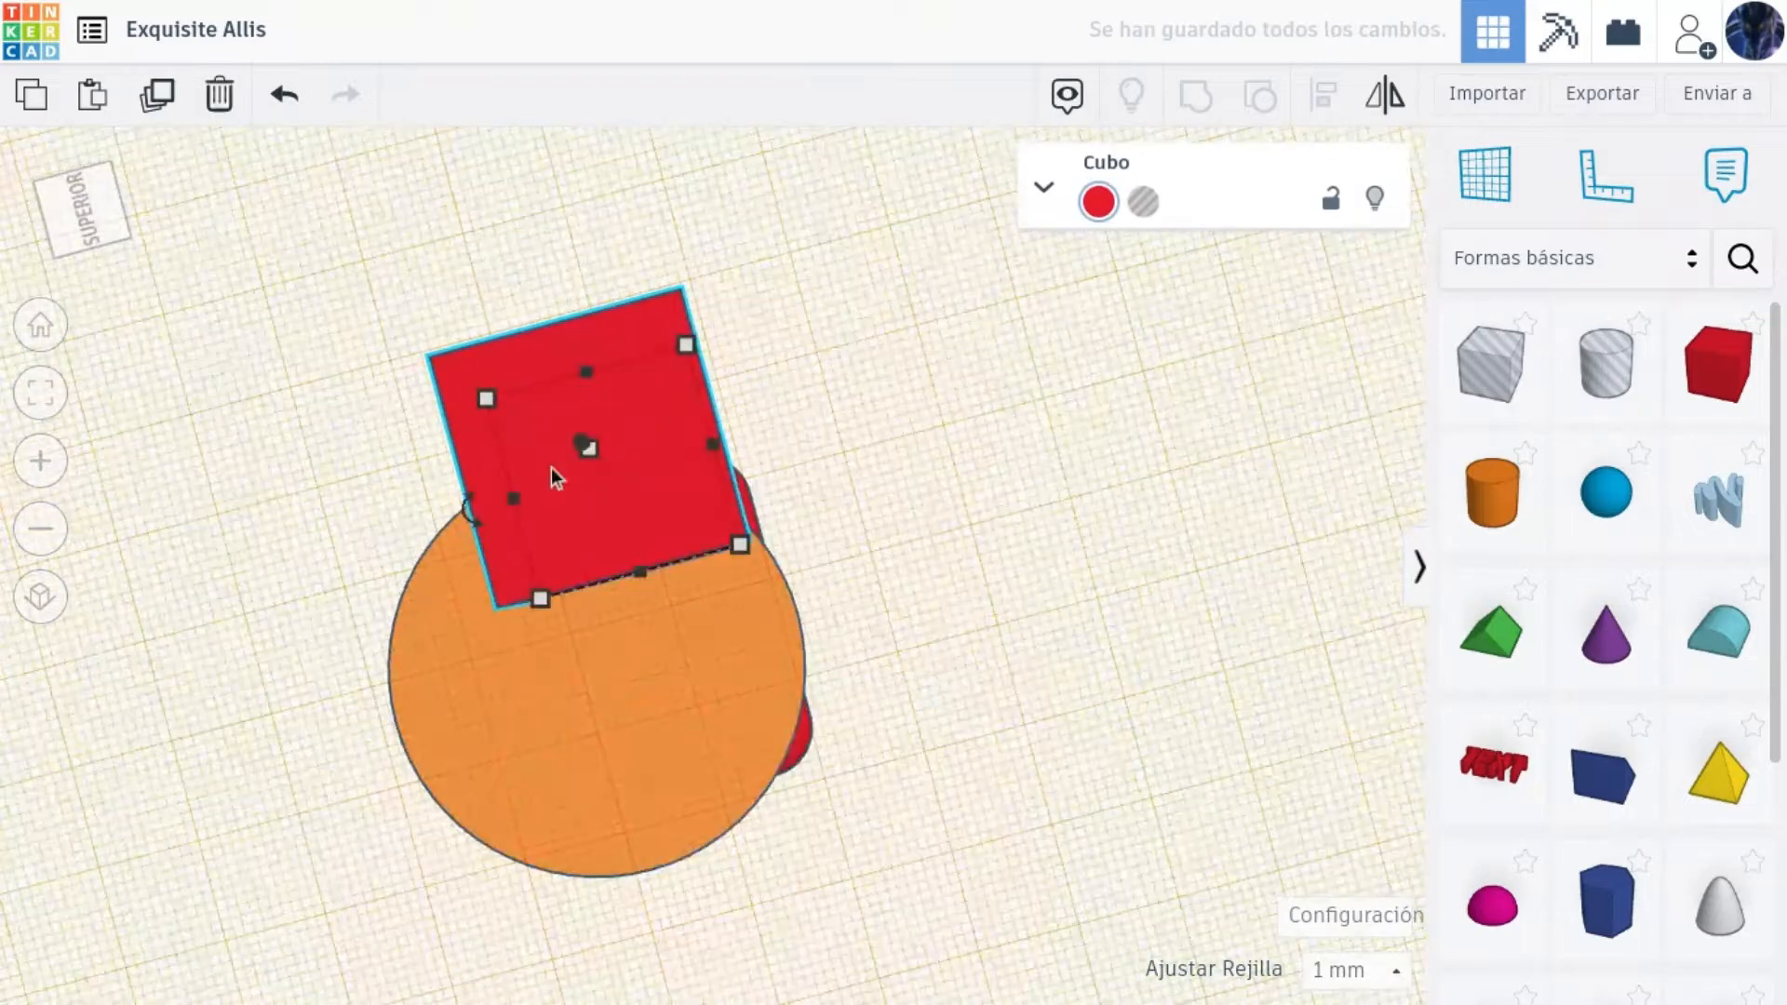
pyautogui.moveTo(512, 492); pyautogui.dragTo(624, 466)
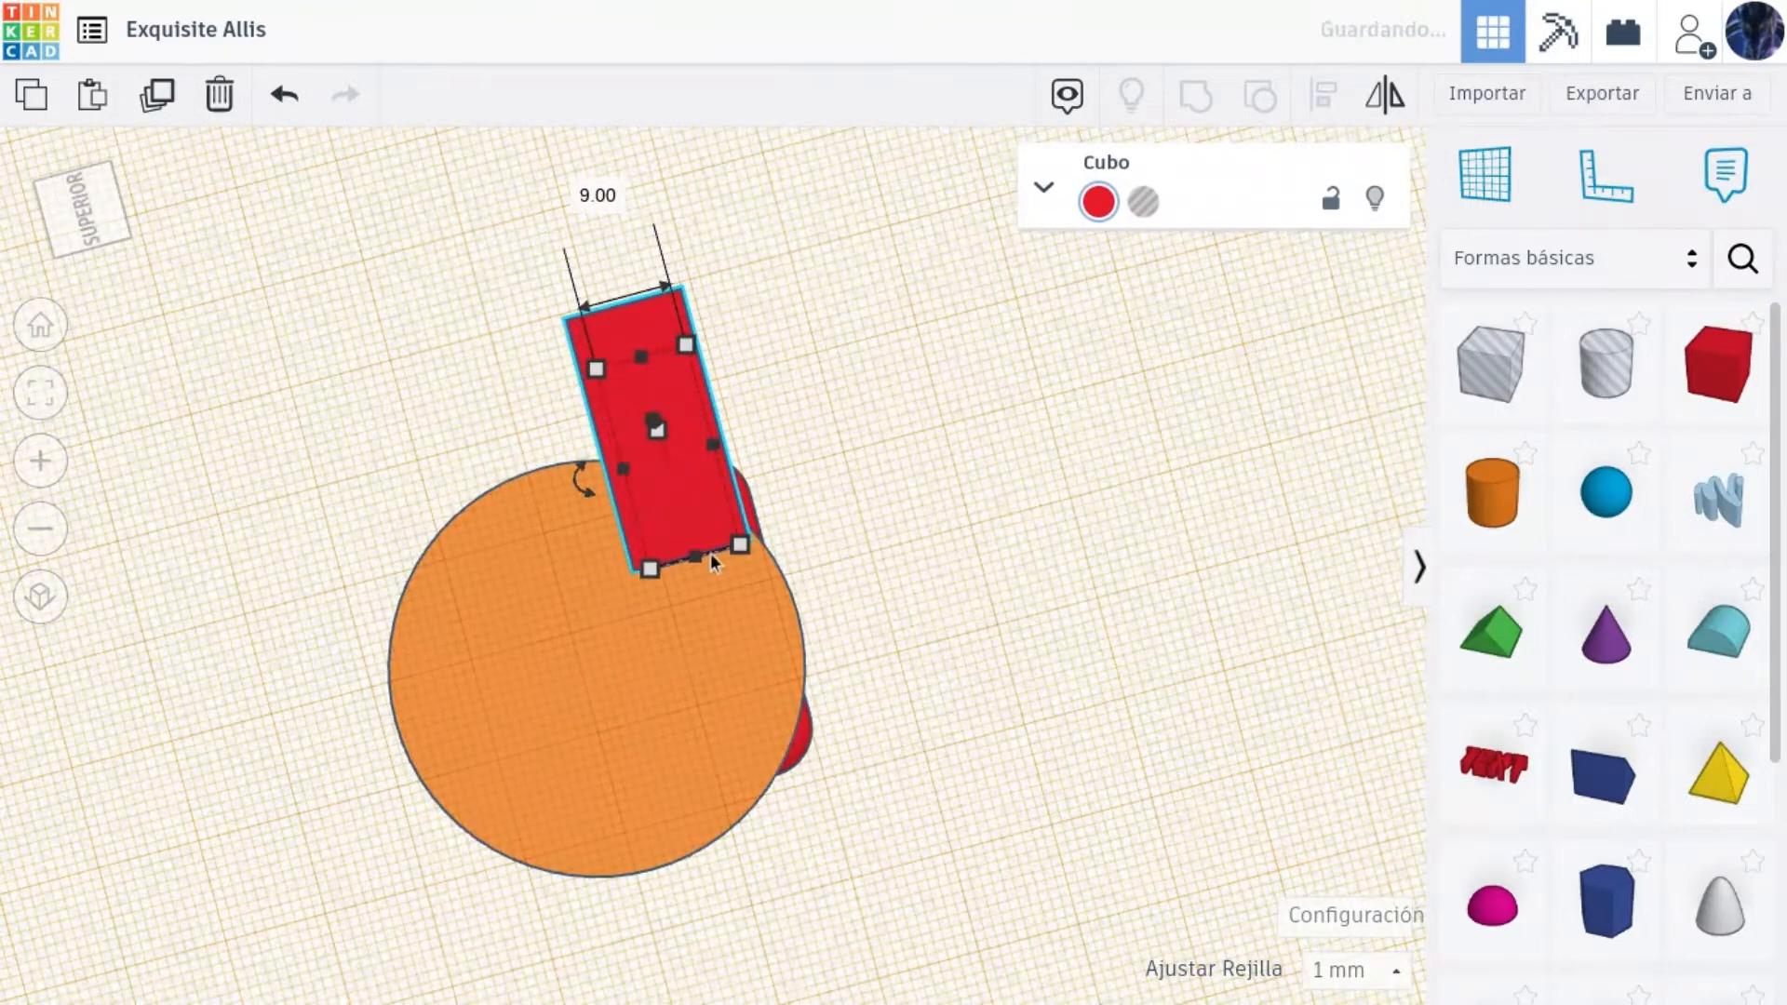
pyautogui.moveTo(711, 553); pyautogui.dragTo(746, 835)
pyautogui.click(108, 209)
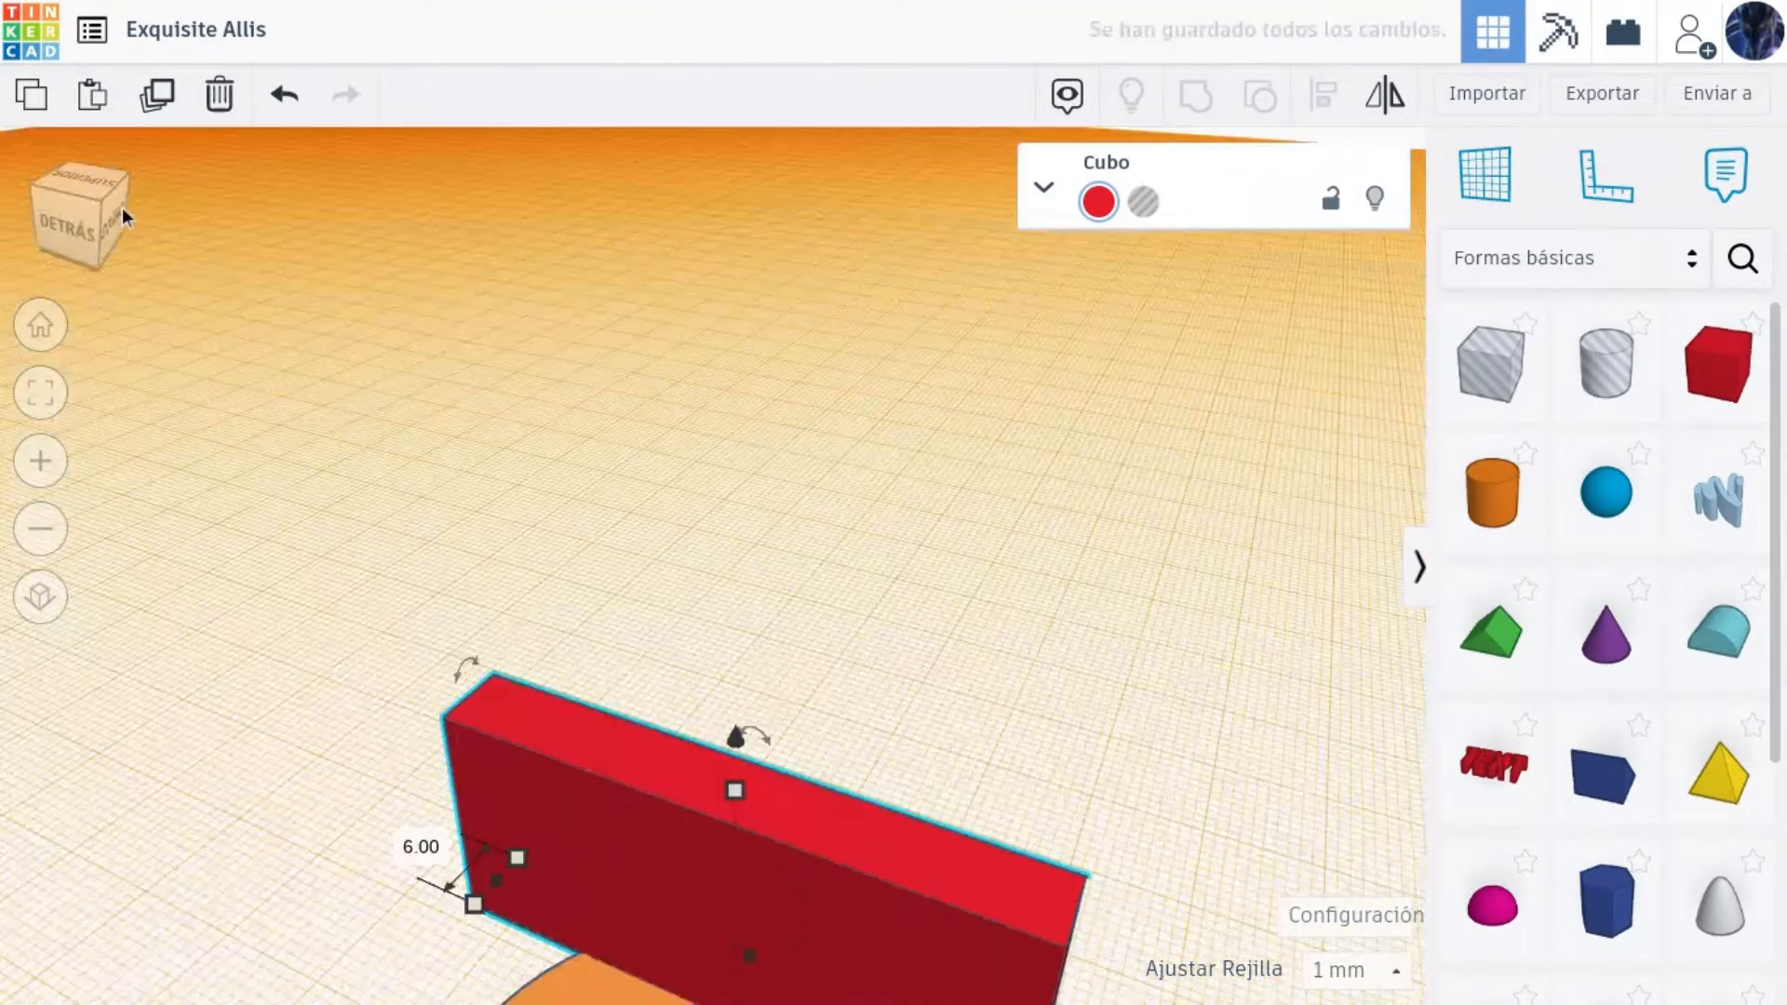
# Rotate the slab upright and stand it on the cylinder's top face.
pyautogui.moveTo(712, 353); pyautogui.dragTo(444, 461)
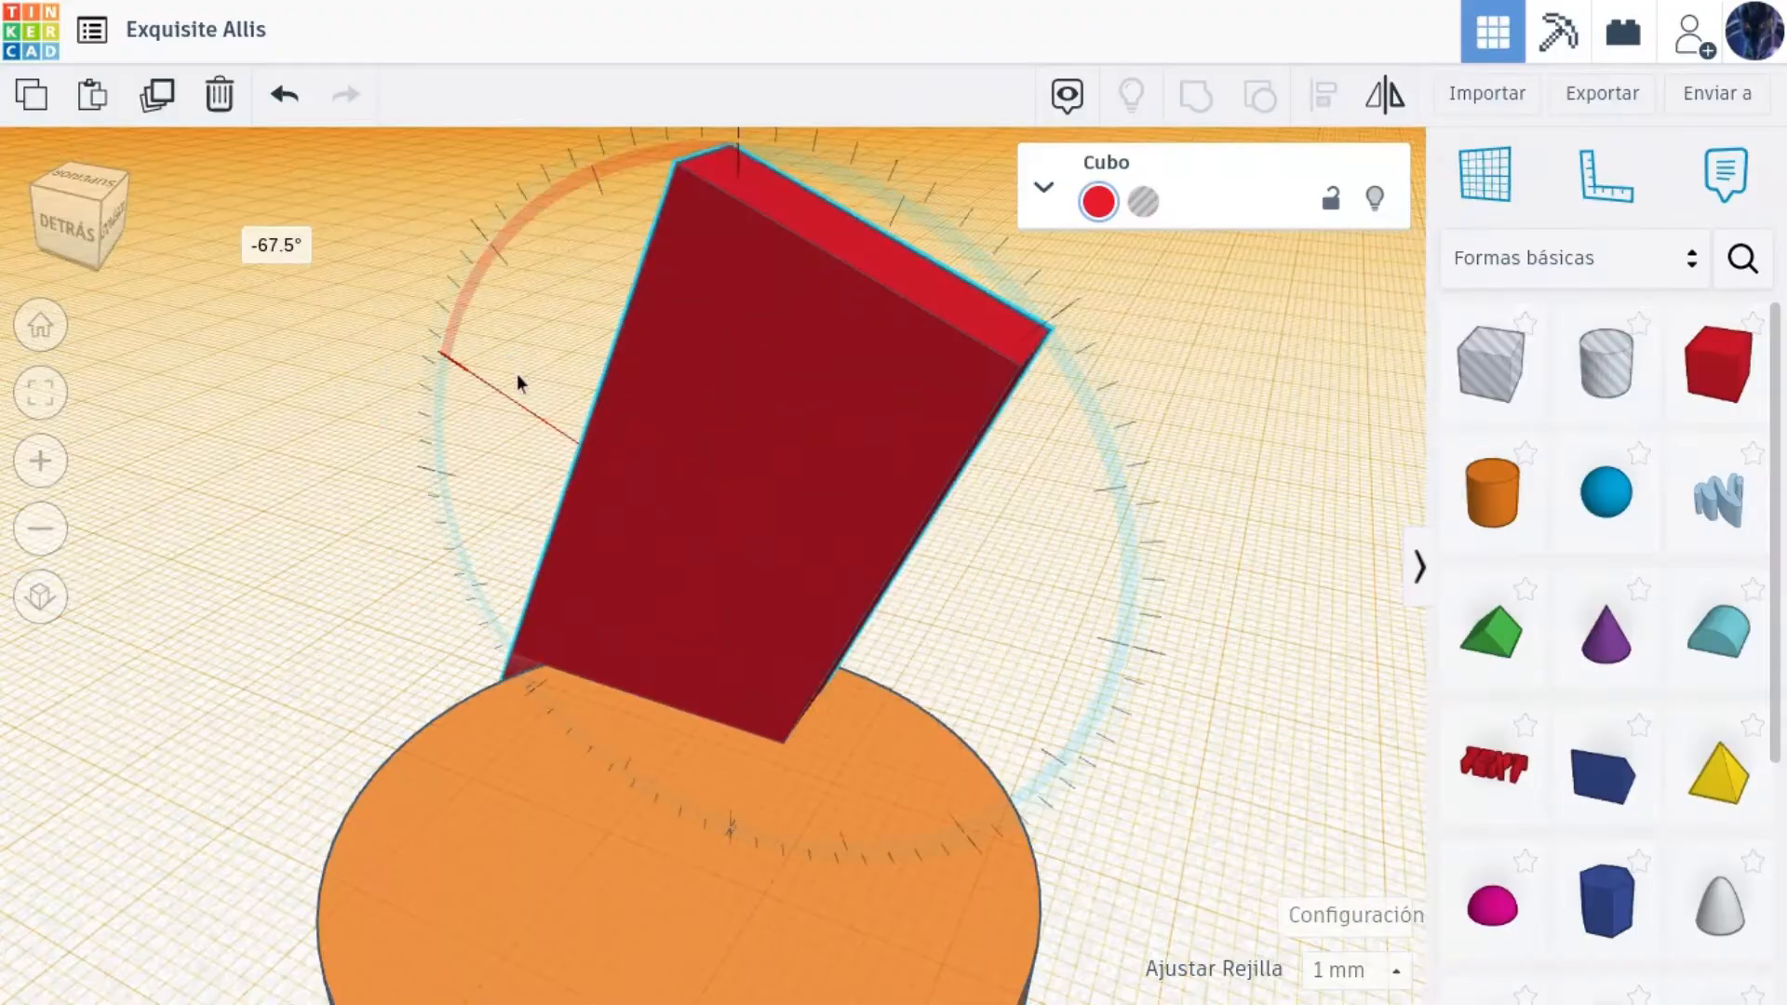
pyautogui.press('d')
pyautogui.scroll(-3, 706, 418)
pyautogui.moveTo(815, 640); pyautogui.dragTo(849, 645)
pyautogui.scroll(-2, 855, 652)
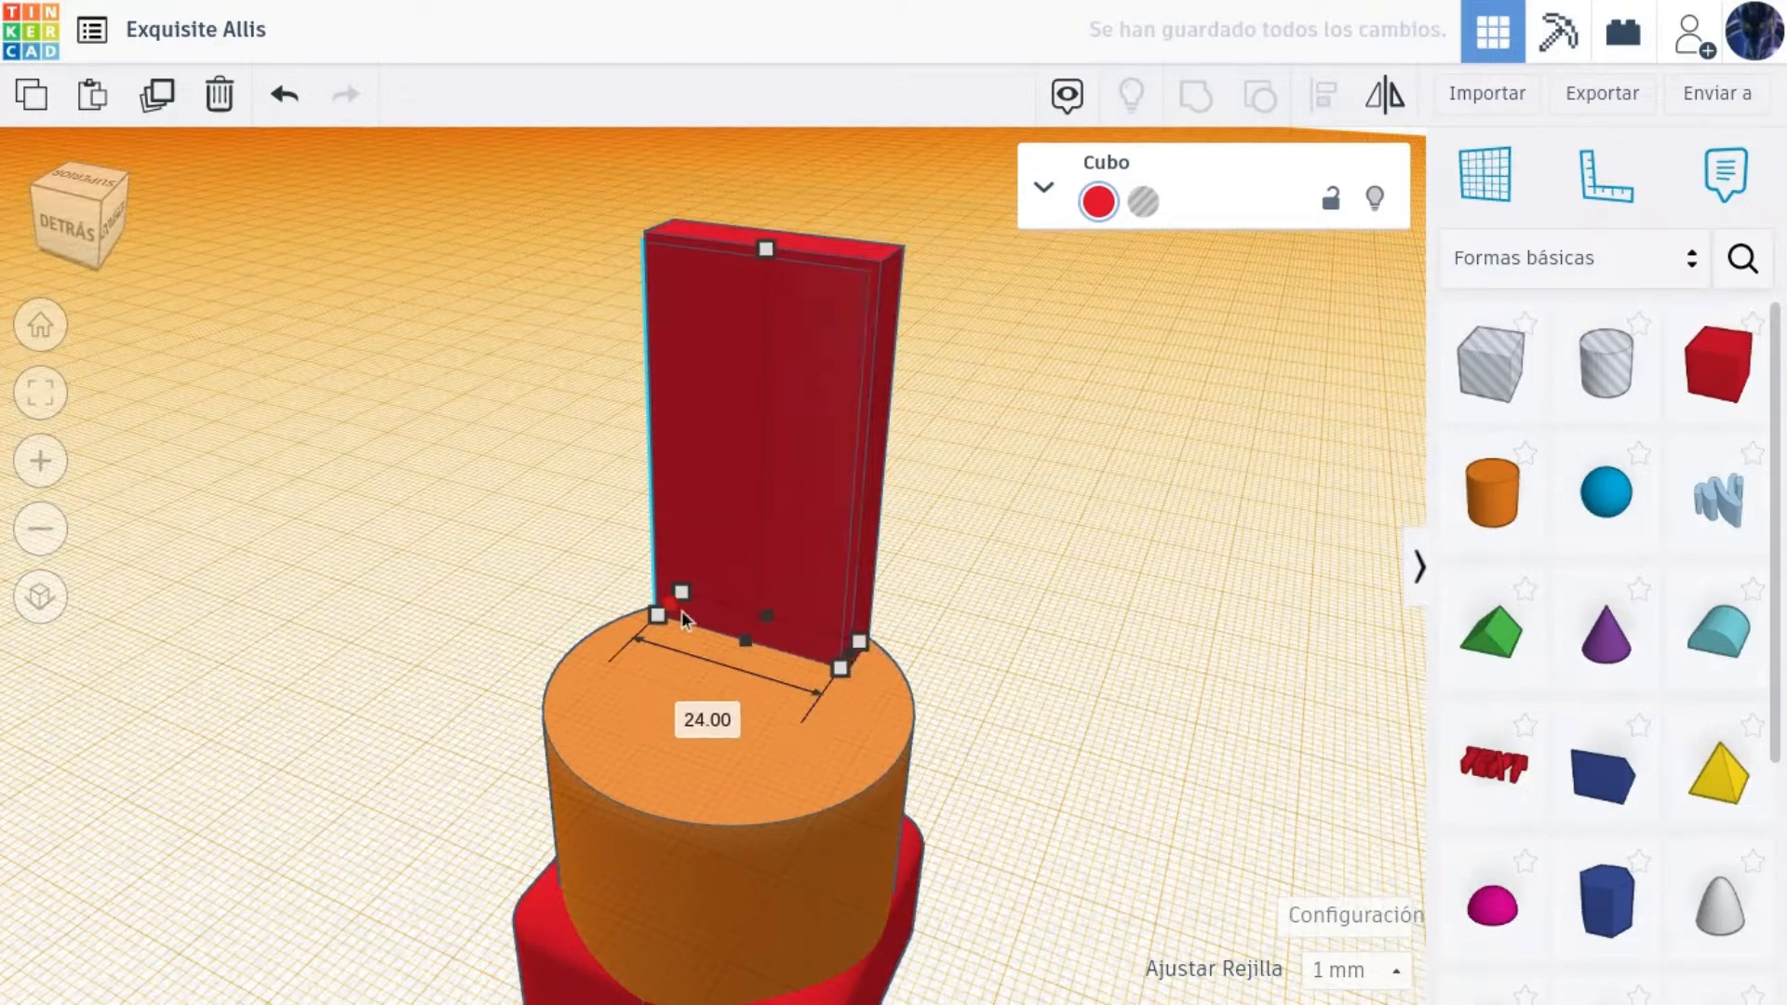
# Shrink a duplicate of the upright slab to leave a narrow border around it, and raise it about 1 mm.
pyautogui.moveTo(681, 611); pyautogui.dragTo(702, 601)
pyautogui.moveTo(858, 642); pyautogui.dragTo(845, 640)
pyautogui.moveTo(771, 259); pyautogui.dragTo(770, 279)
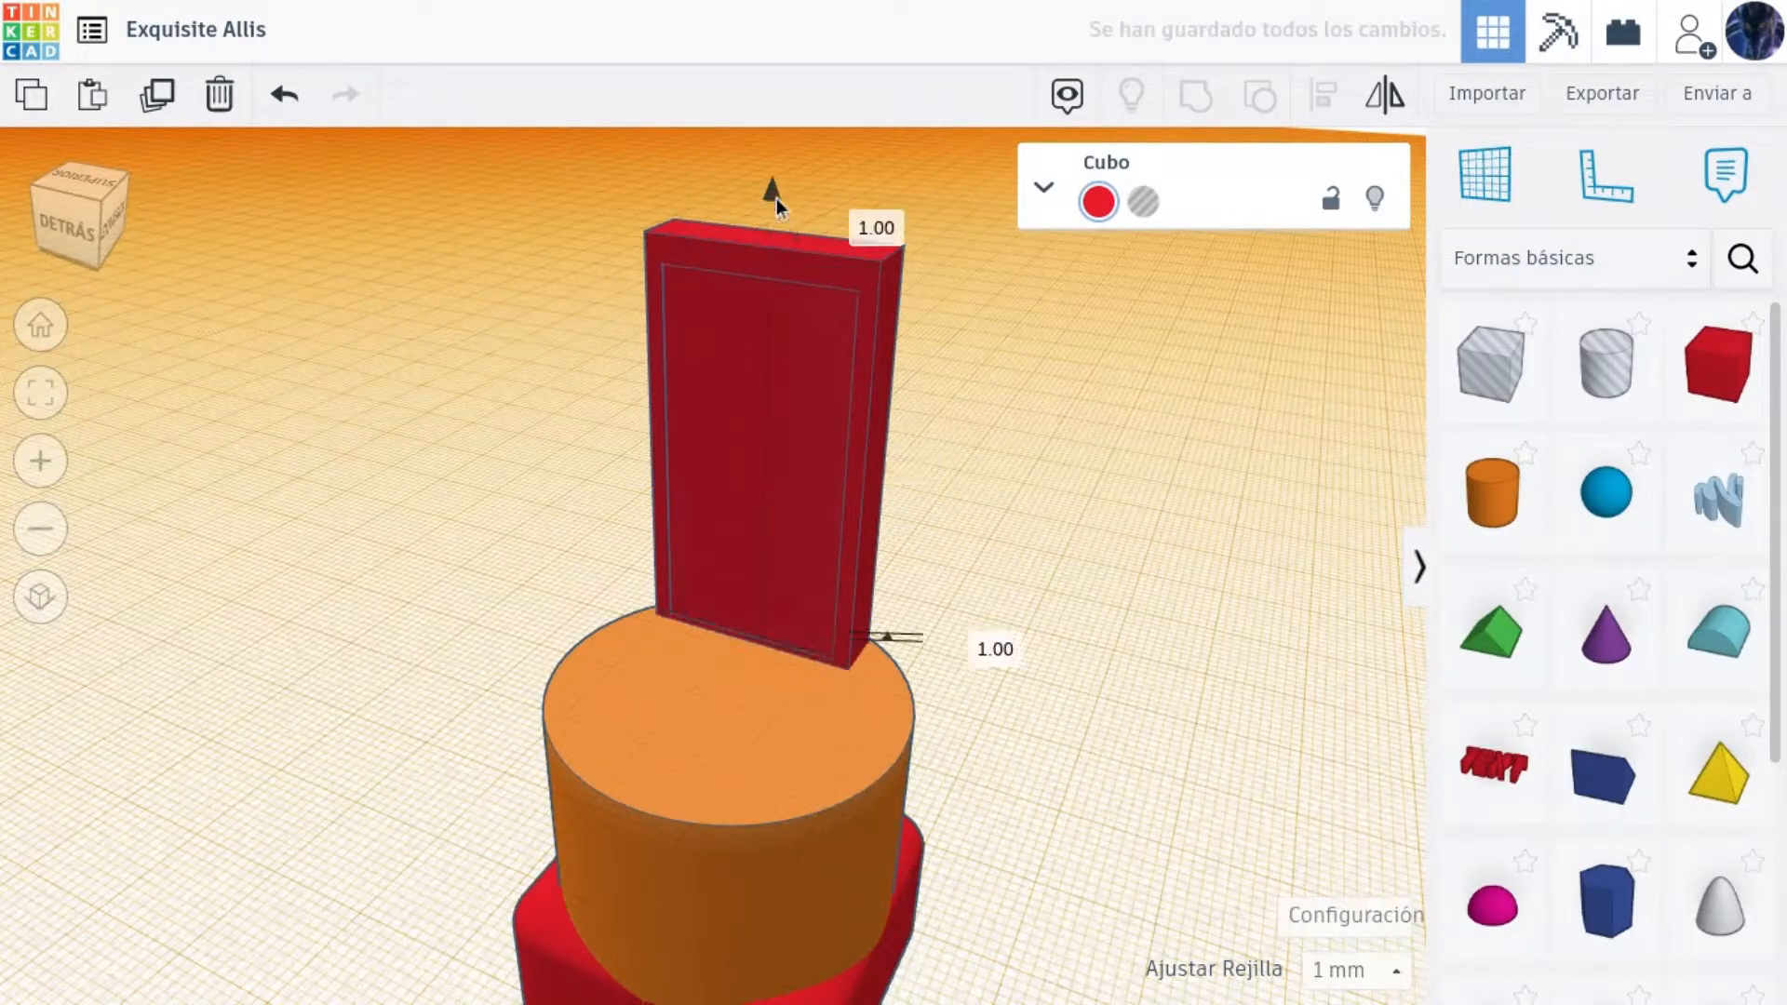
pyautogui.moveTo(776, 198); pyautogui.dragTo(774, 186)
# Turn the inner slab into a hole and group it with the outer slab to cut a rectangular frame.
pyautogui.press('h')
pyautogui.moveTo(948, 374); pyautogui.dragTo(819, 232)
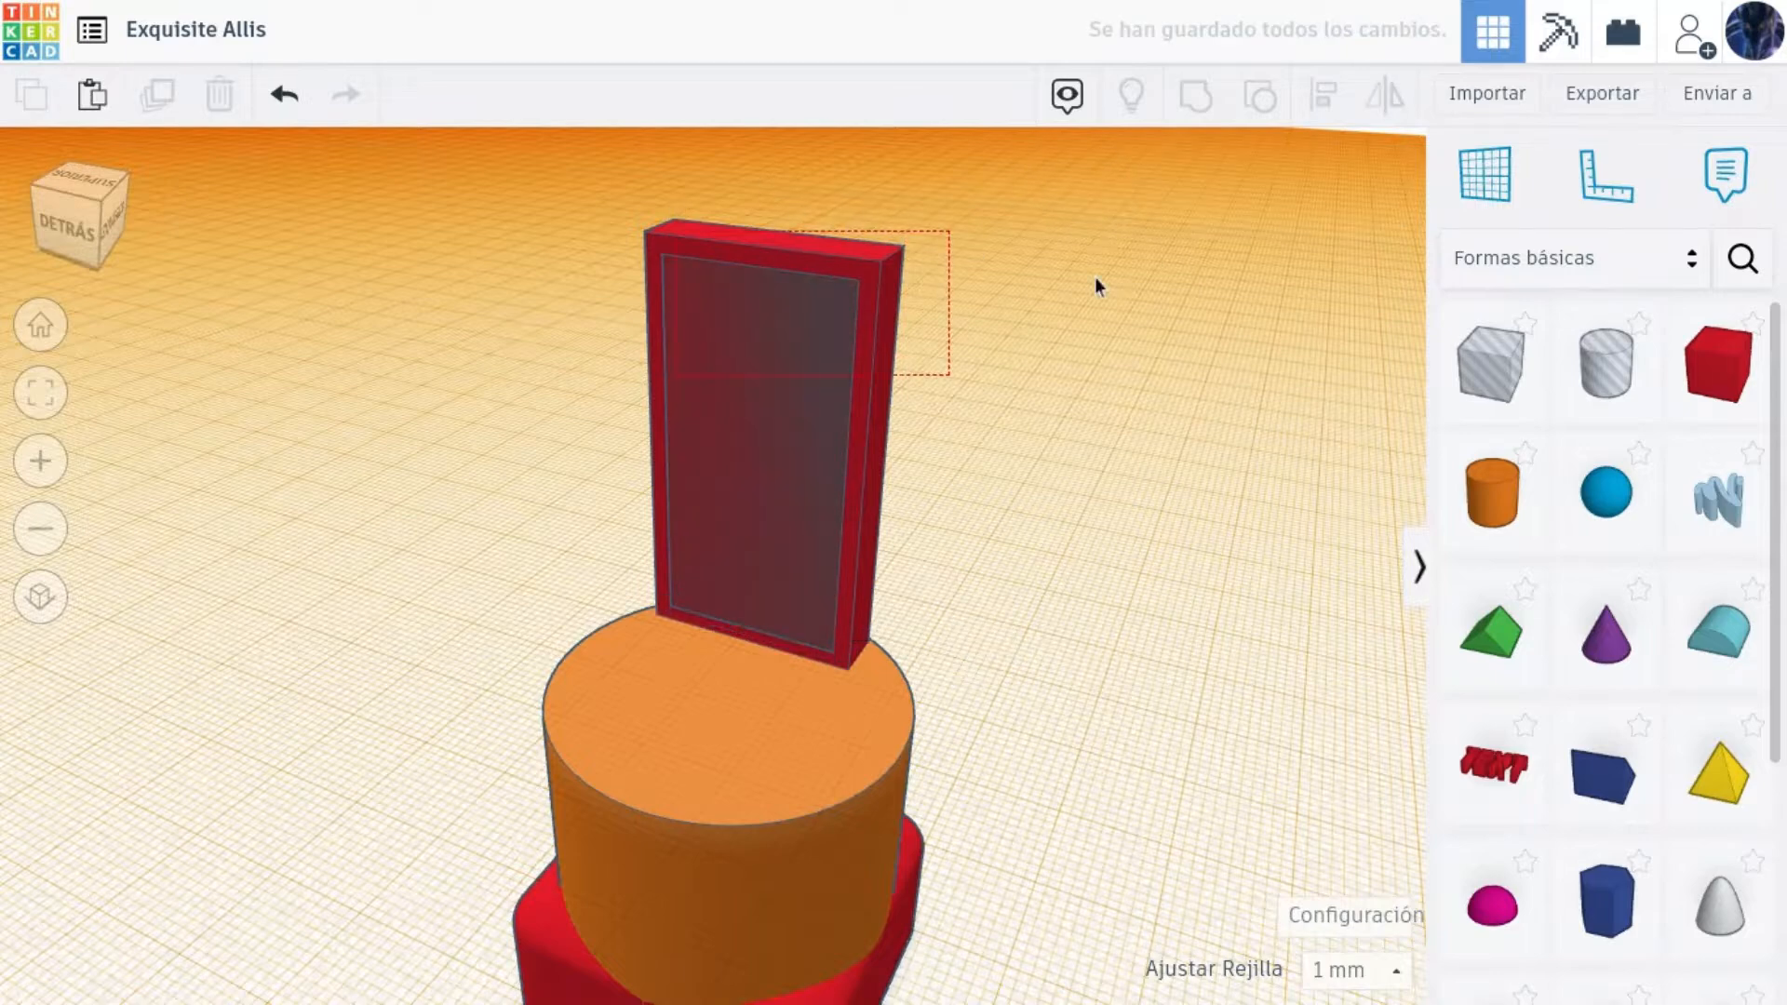
pyautogui.click(1181, 97)
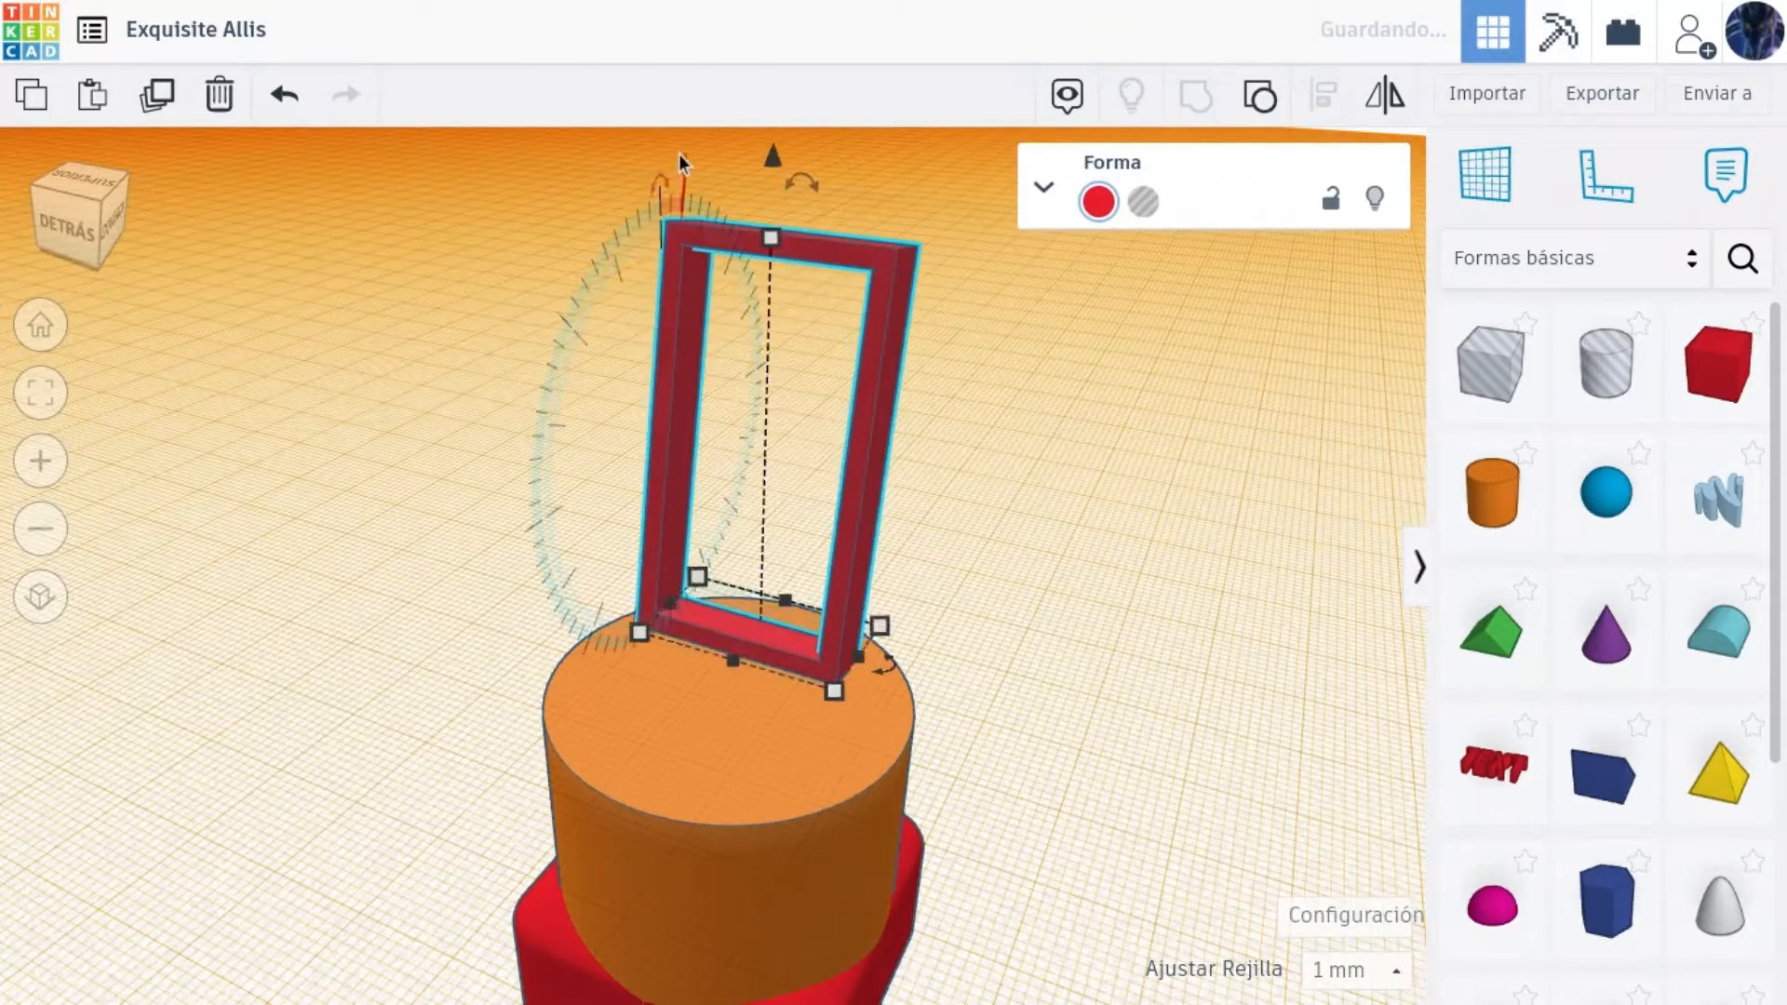
# Try sinking the tilted frame into the top of the cylinder and recolouring it blue.
pyautogui.moveTo(774, 155); pyautogui.dragTo(771, 198)
pyautogui.moveTo(870, 493); pyautogui.dragTo(900, 480)
pyautogui.click(1098, 201)
pyautogui.click(1394, 357)
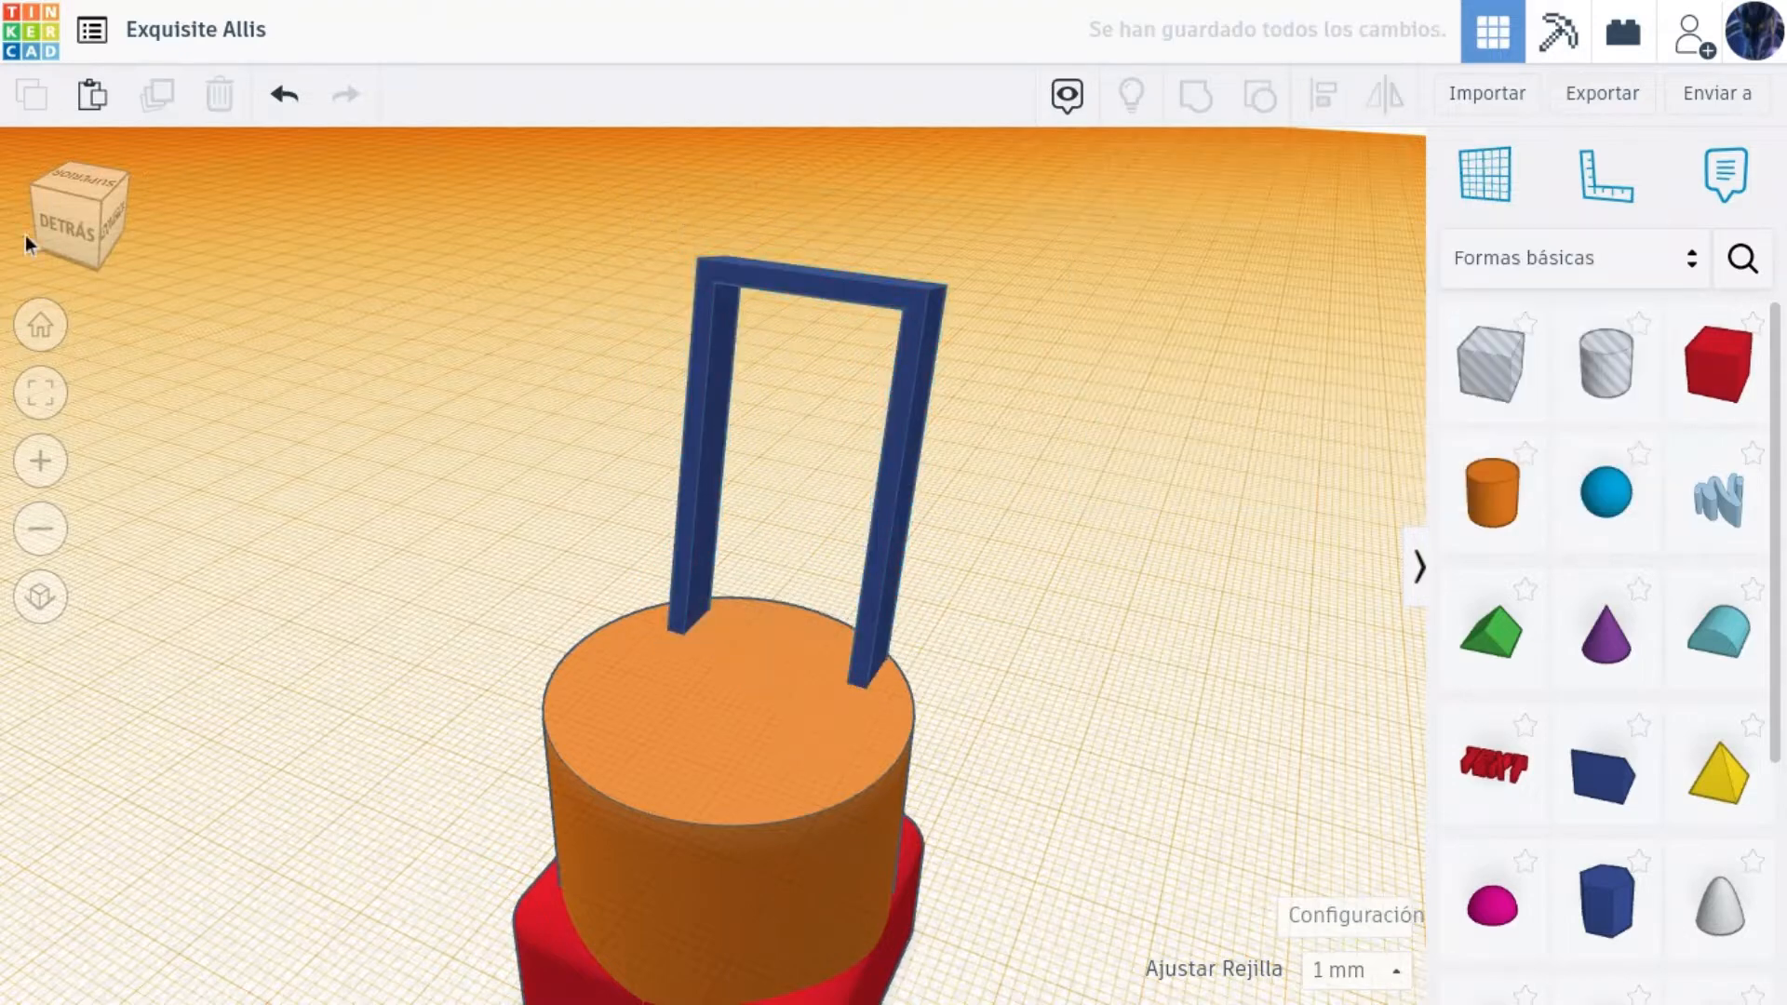
# Try lengthening the blue frame and tilting it further backward over the cylinder's edge.
pyautogui.moveTo(25, 240); pyautogui.dragTo(540, 396, button='right')
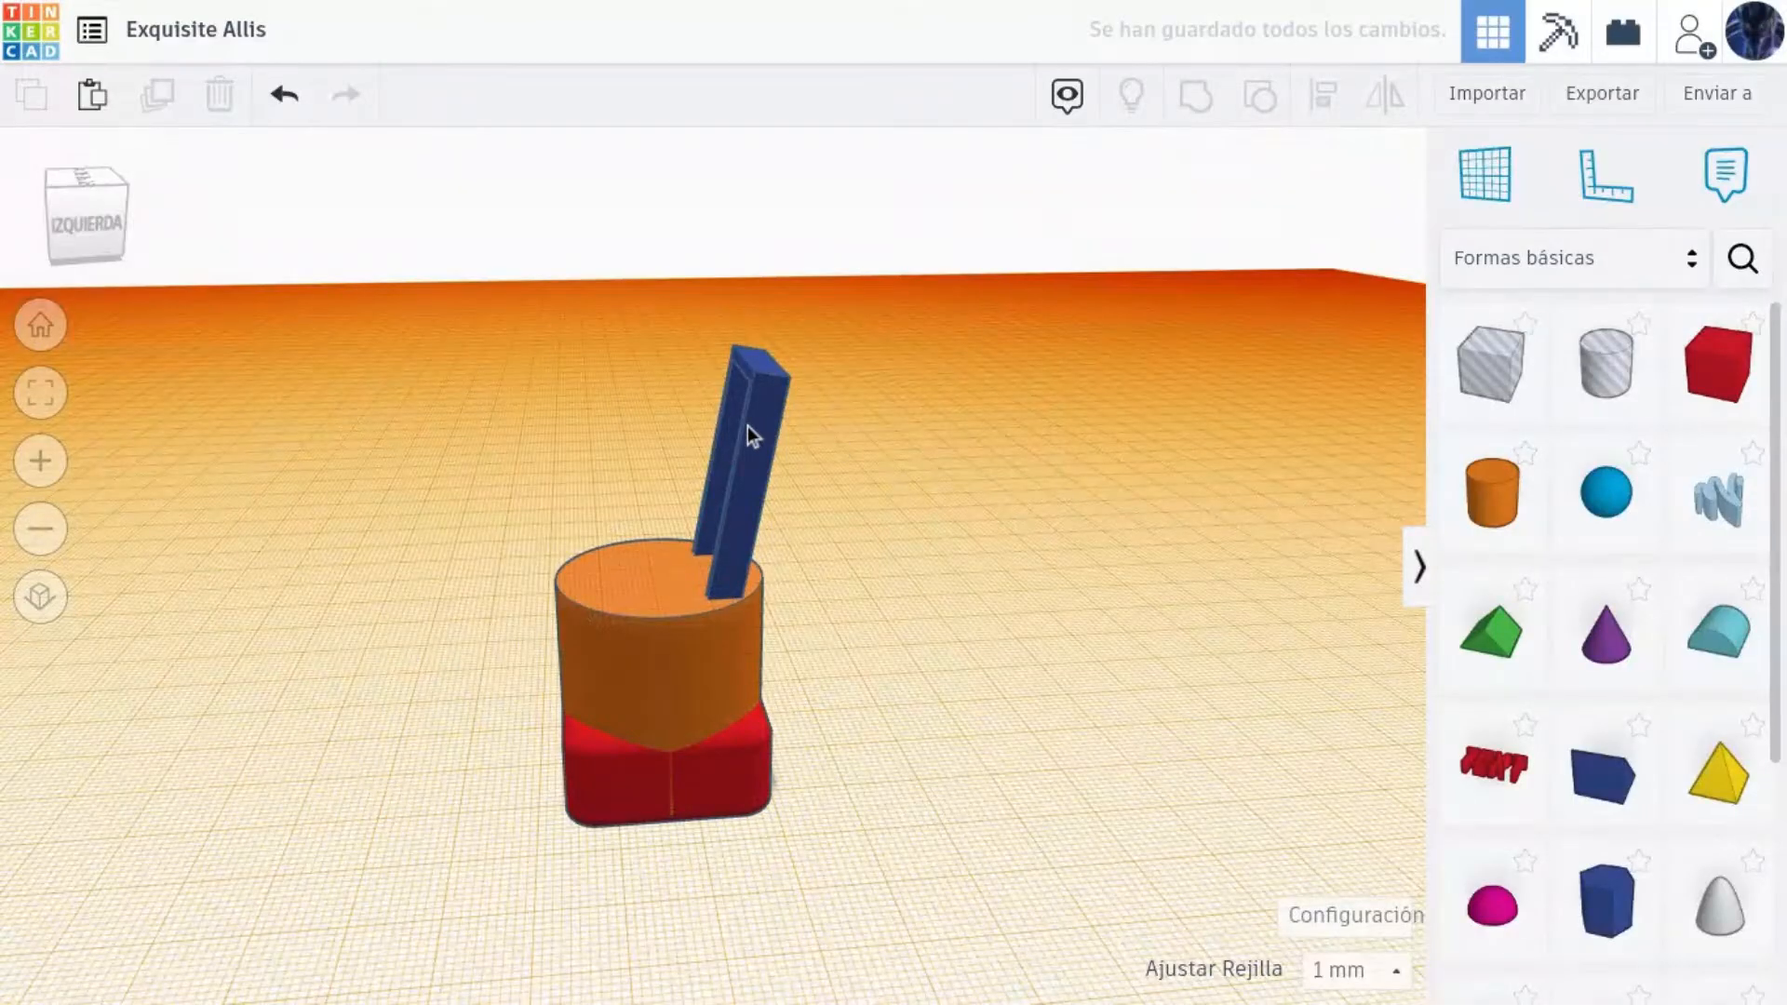
pyautogui.click(746, 426)
pyautogui.moveTo(742, 358); pyautogui.dragTo(817, 161)
pyautogui.scroll(-3, 841, 304)
pyautogui.scroll(-3, 778, 188)
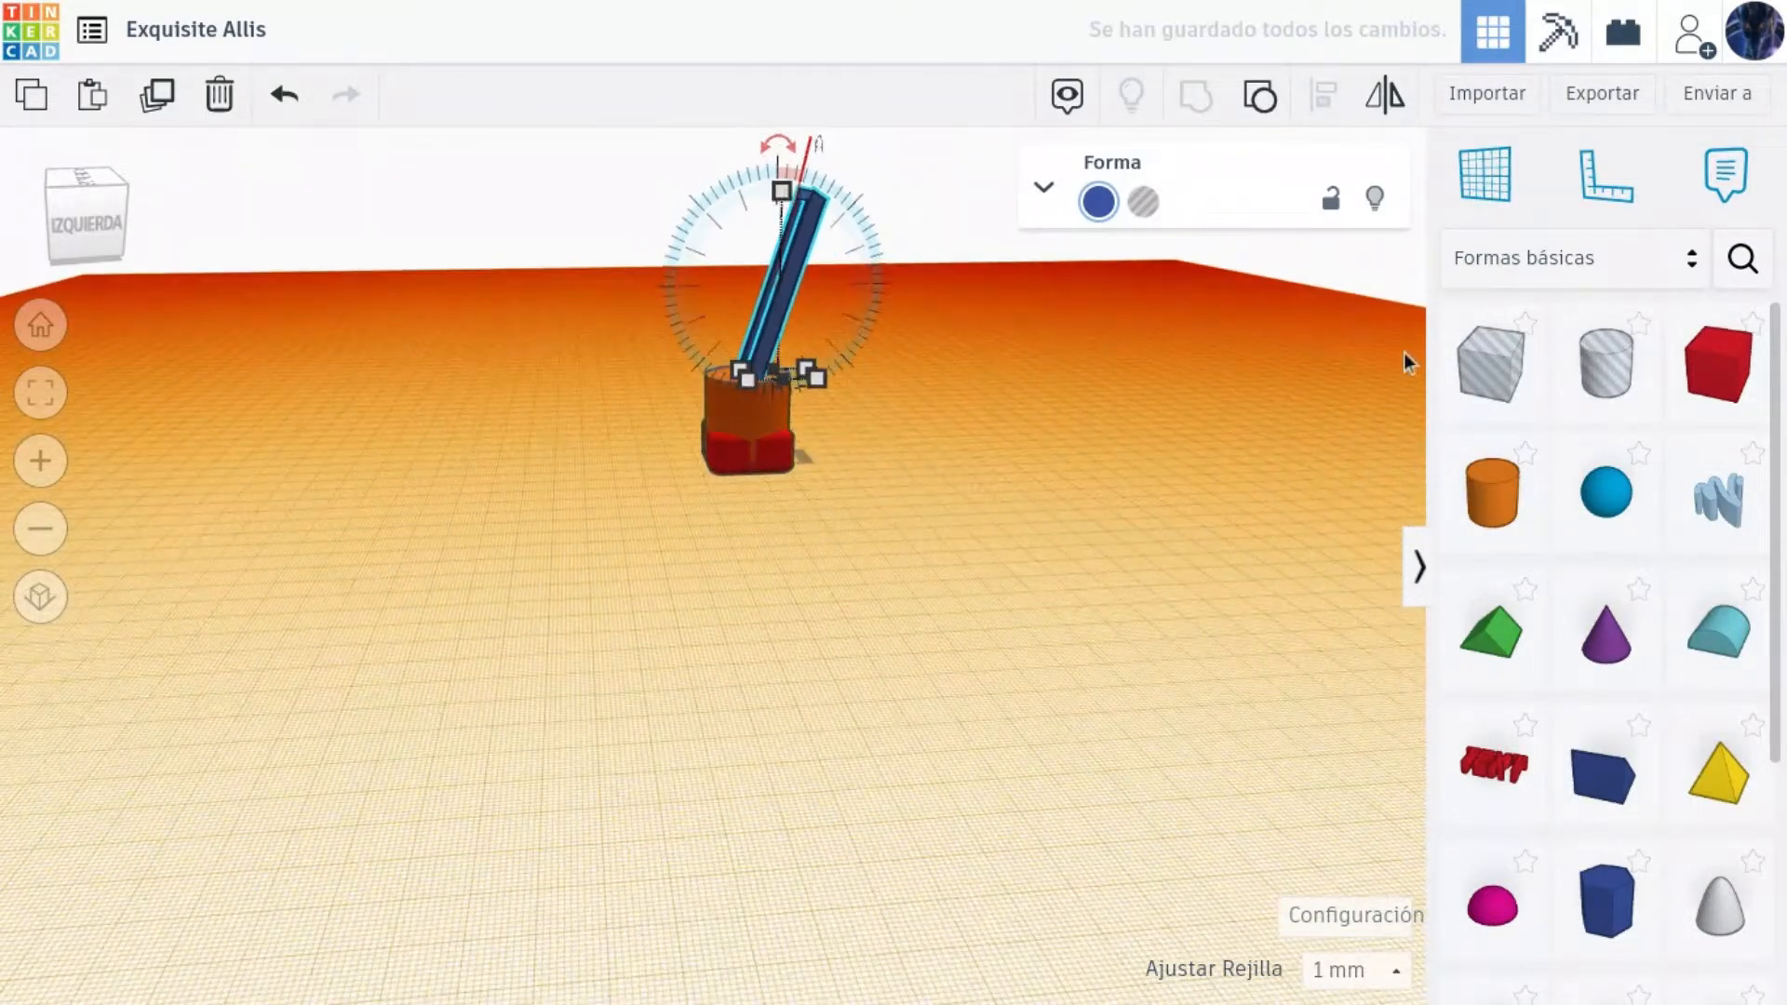
pyautogui.click(969, 398)
pyautogui.scroll(2, 851, 484)
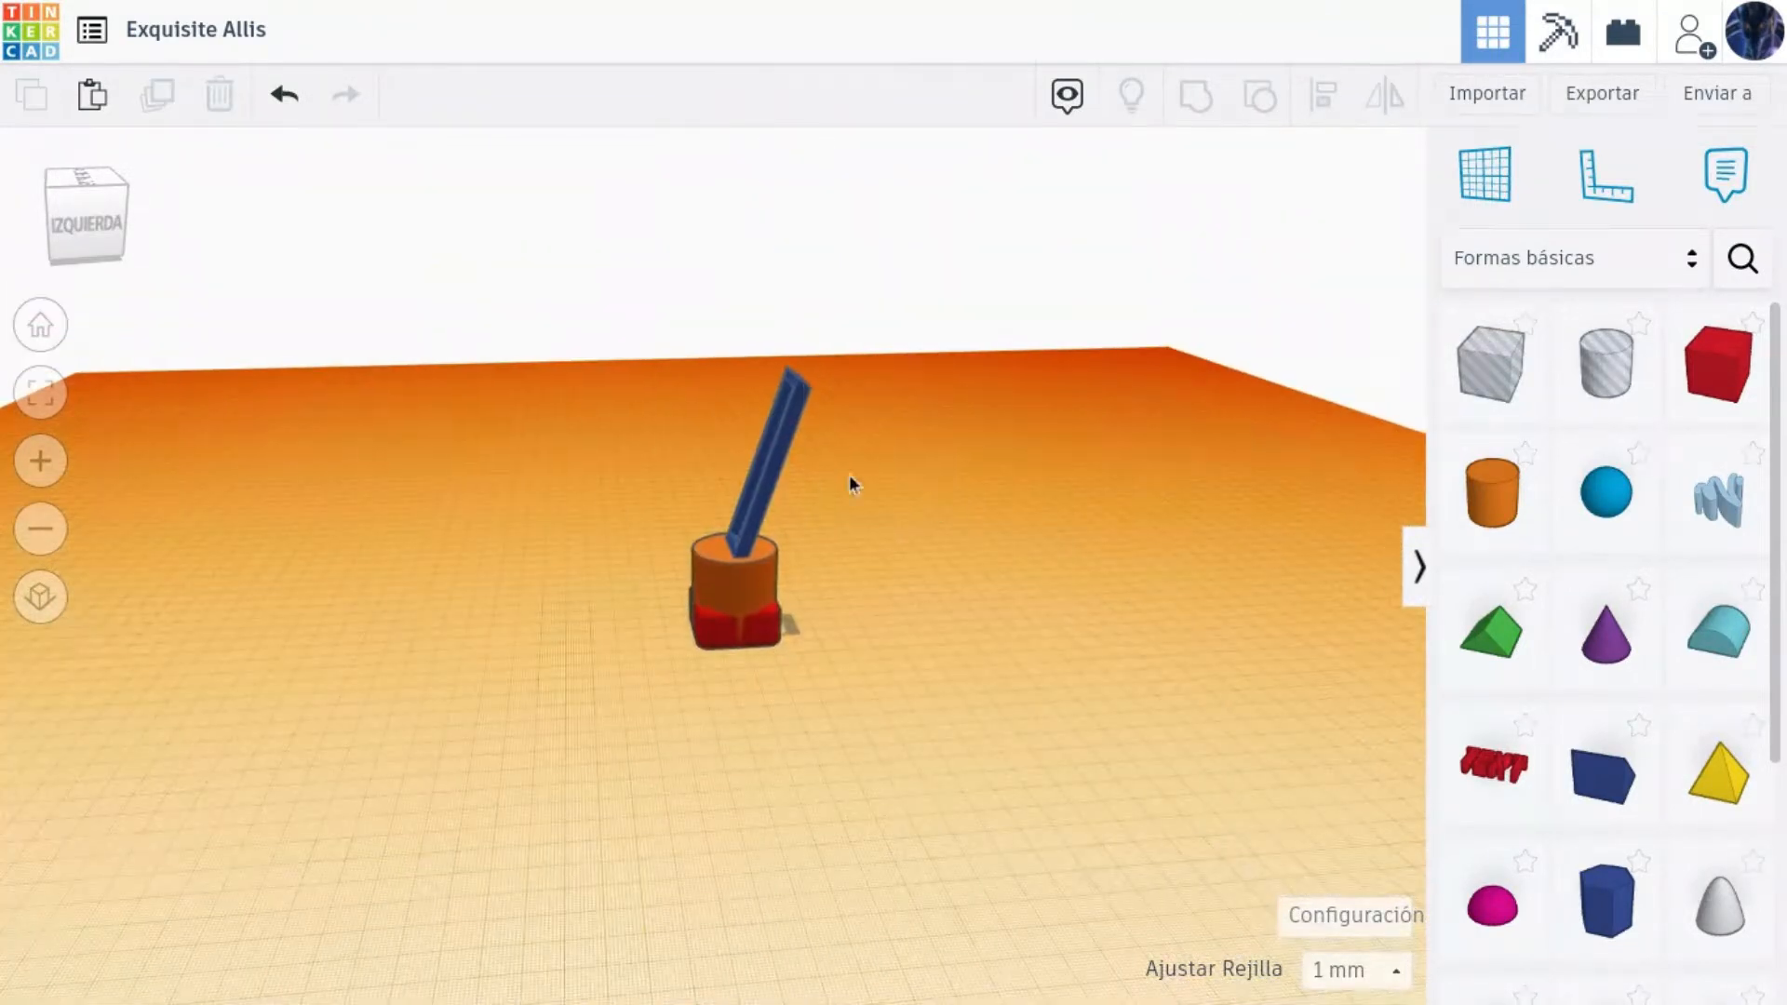
pyautogui.click(803, 387)
pyautogui.scroll(3, 774, 319)
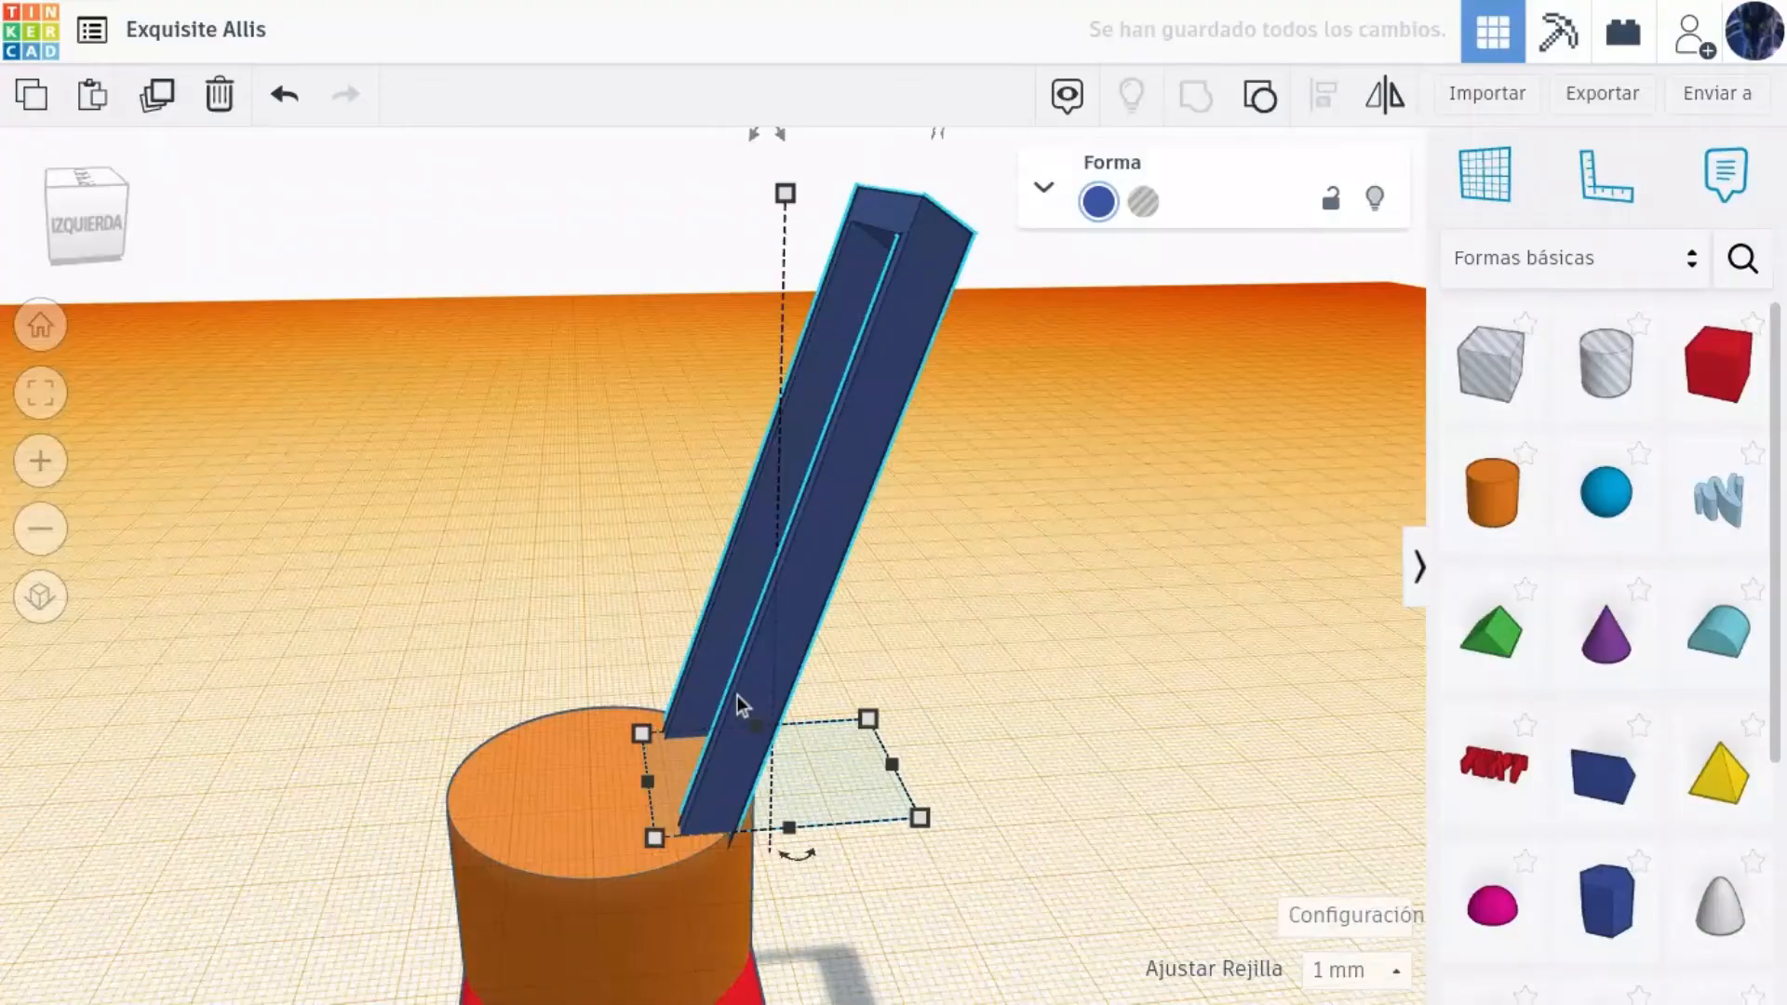
# Try a duplicate of the blue frame, shifted and rotated to a different angle, and delete it.
pyautogui.hotkey('ctrl', 'd')
pyautogui.press('Right')
pyautogui.press('Right')
pyautogui.press('Right')
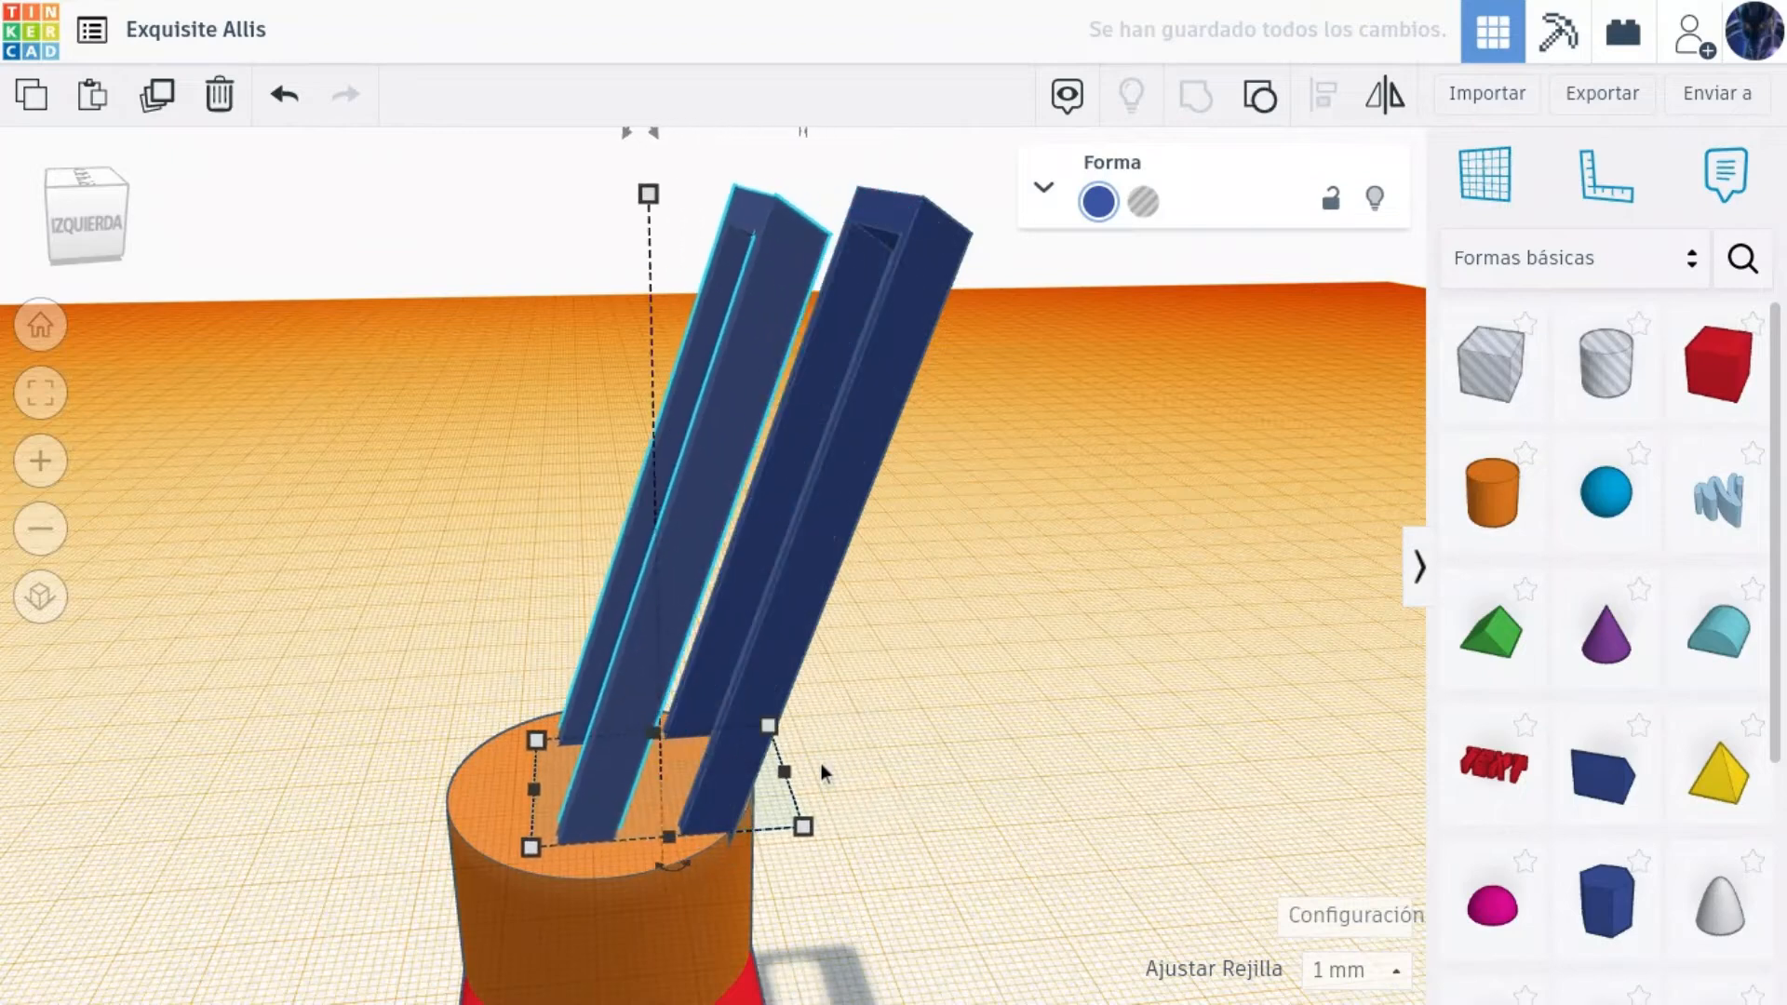
pyautogui.moveTo(626, 192); pyautogui.dragTo(546, 291)
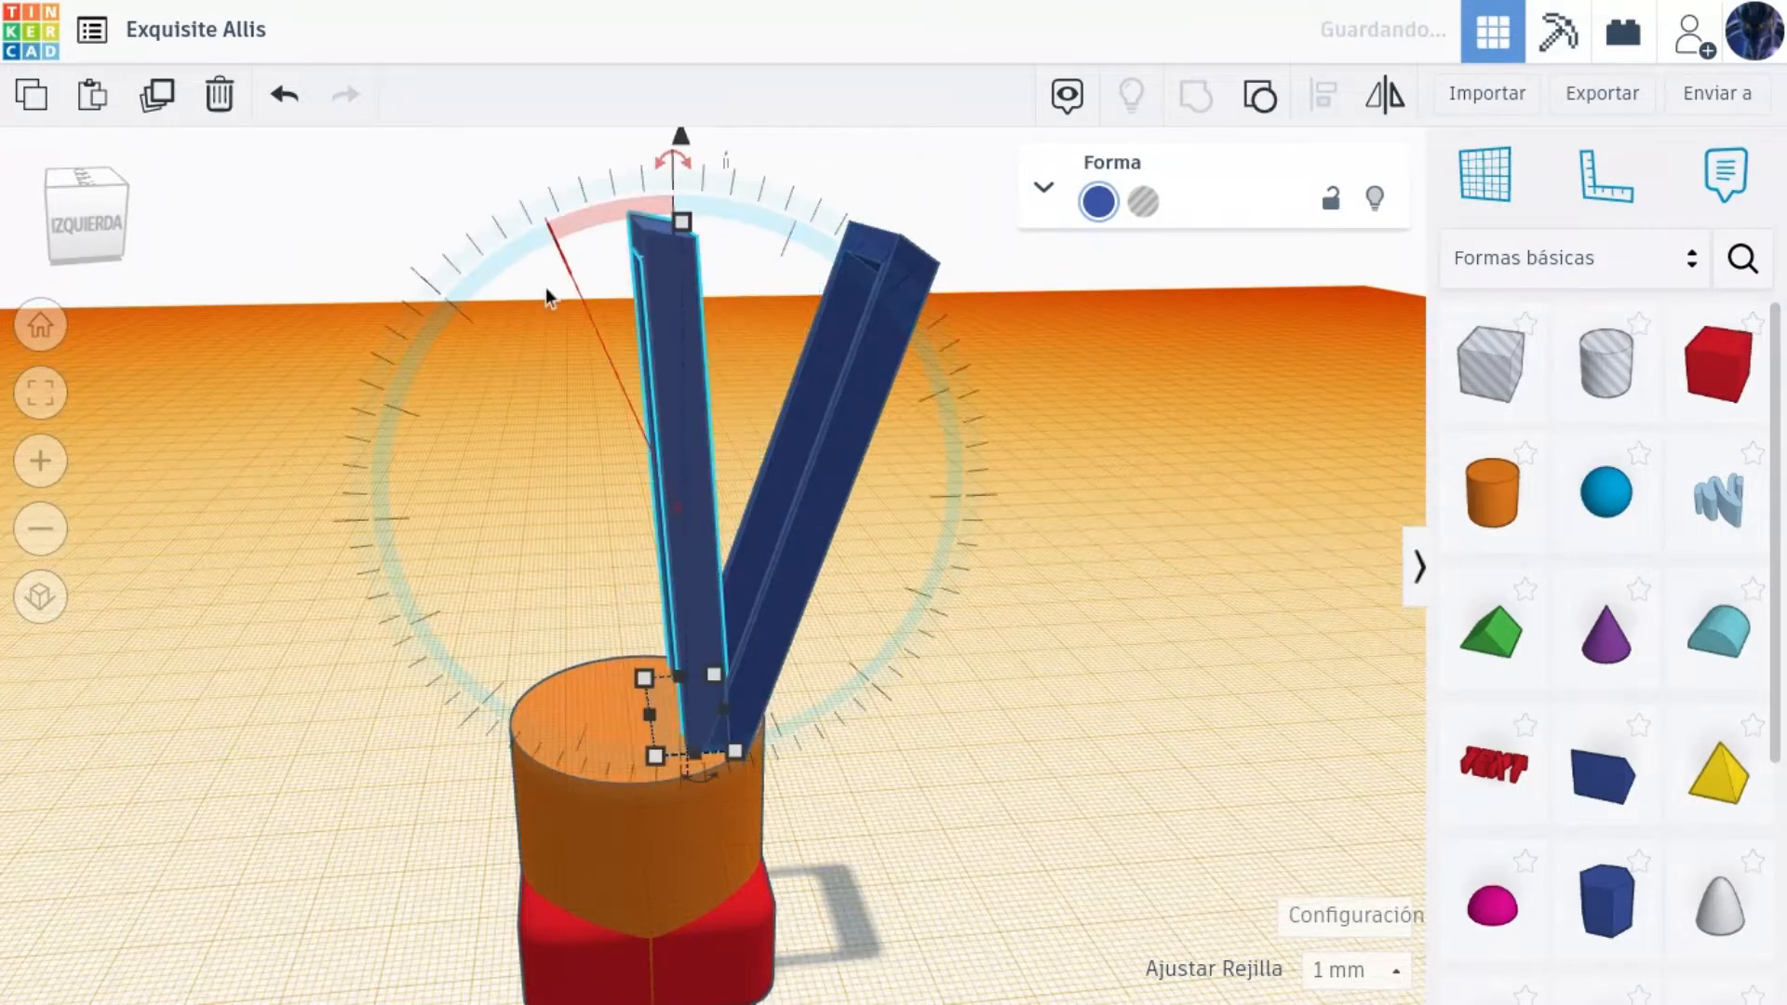
pyautogui.press('Delete')
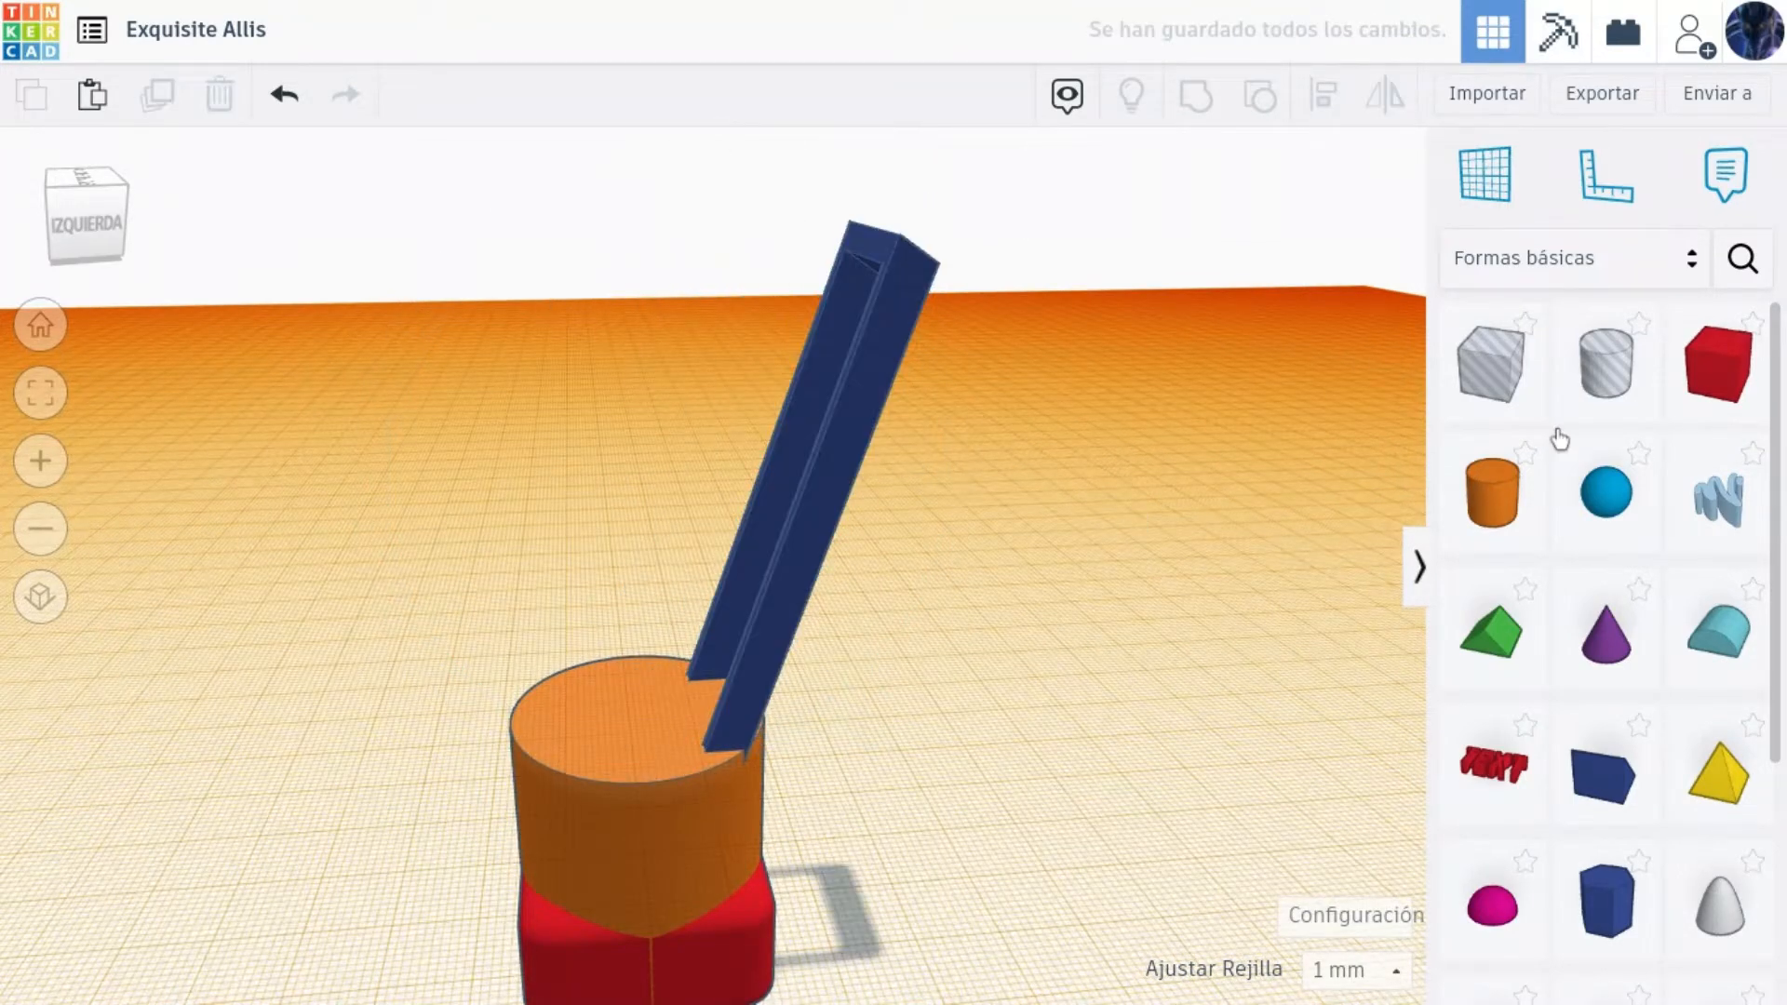
# Add another box on the cylinder, and undo it along with the frame's lengthening, recolouring and tilting.
pyautogui.moveTo(1718, 362); pyautogui.dragTo(606, 724)
pyautogui.hotkey('ctrl', 'z')
pyautogui.hotkey('ctrl', 'z')
pyautogui.hotkey('ctrl', 'z')
pyautogui.hotkey('ctrl', 'z')
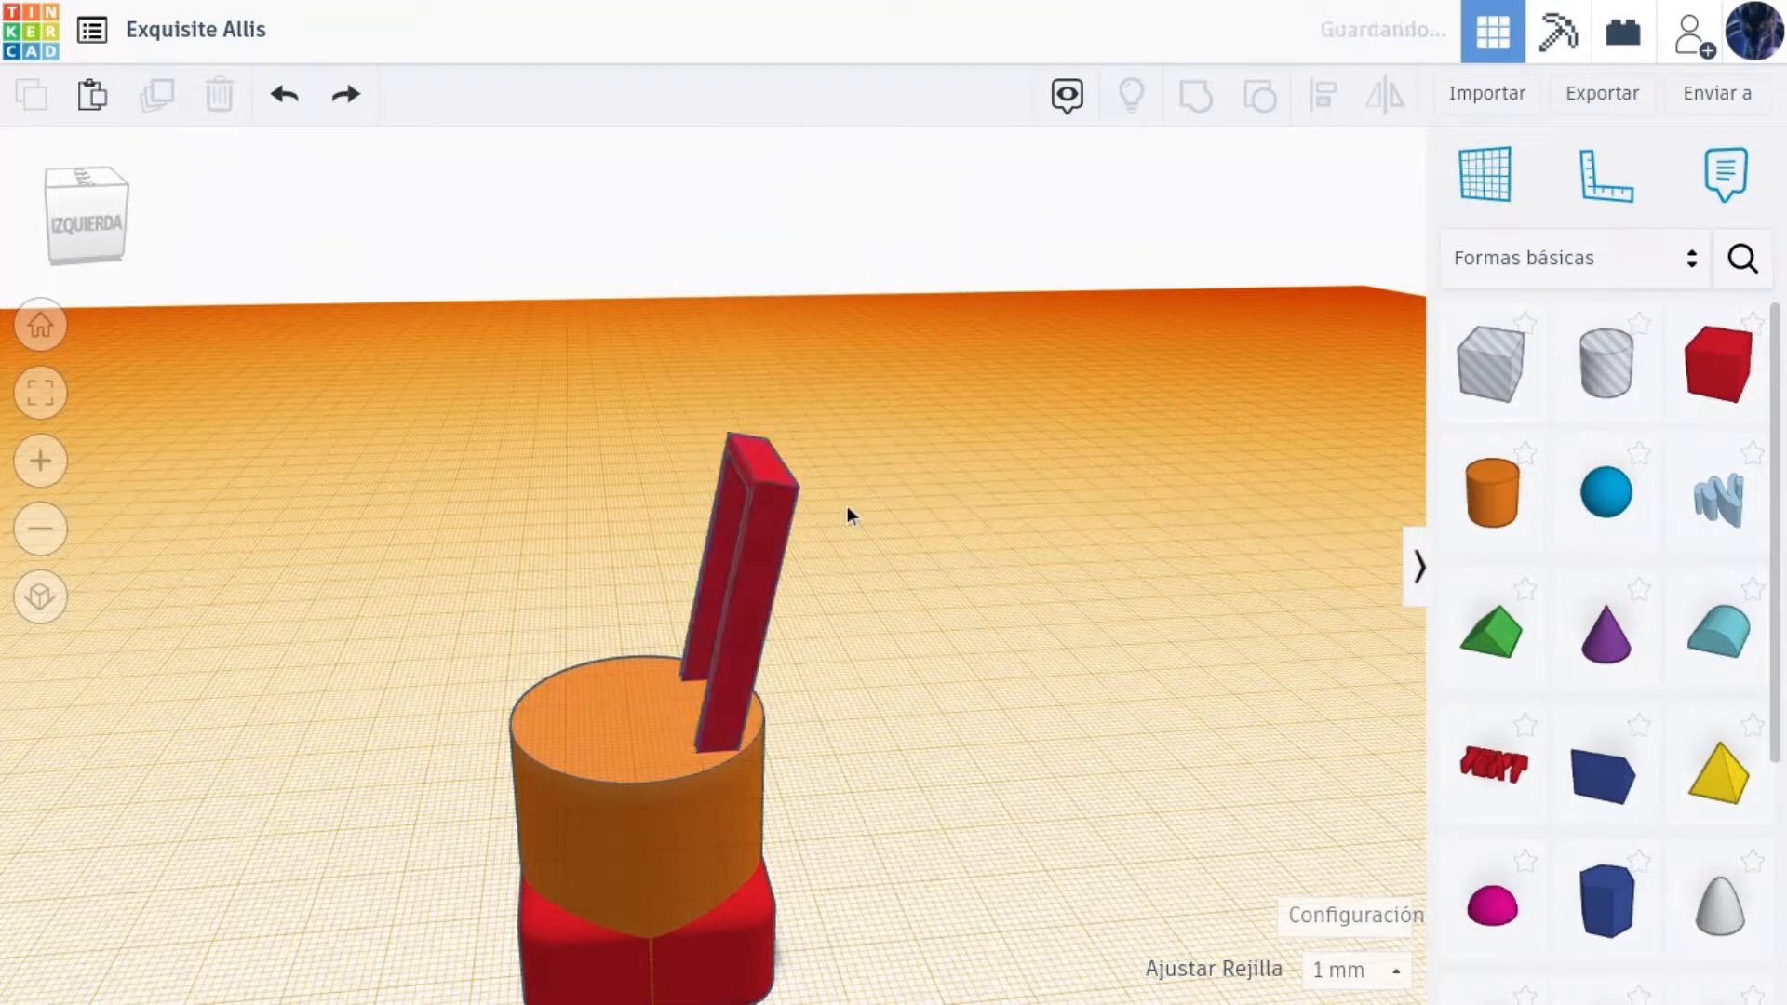
pyautogui.hotkey('ctrl', 'y')
pyautogui.hotkey('ctrl', 'y')
pyautogui.click(743, 547)
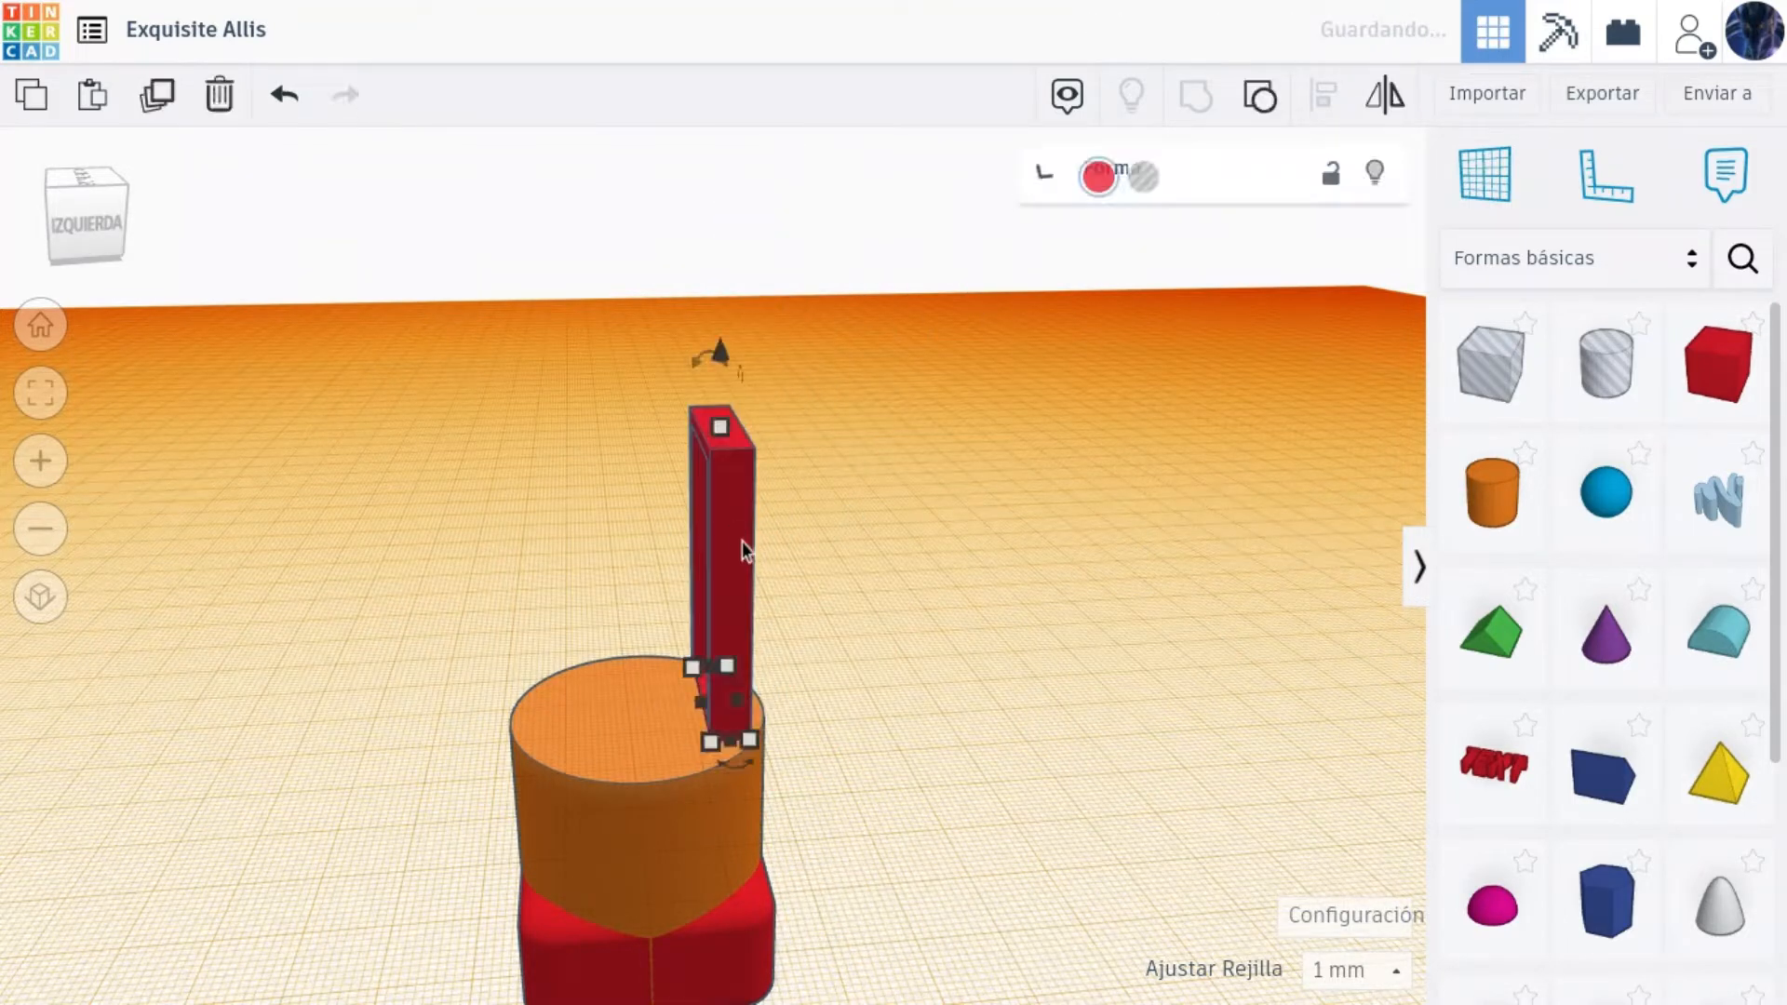
pyautogui.press('Escape')
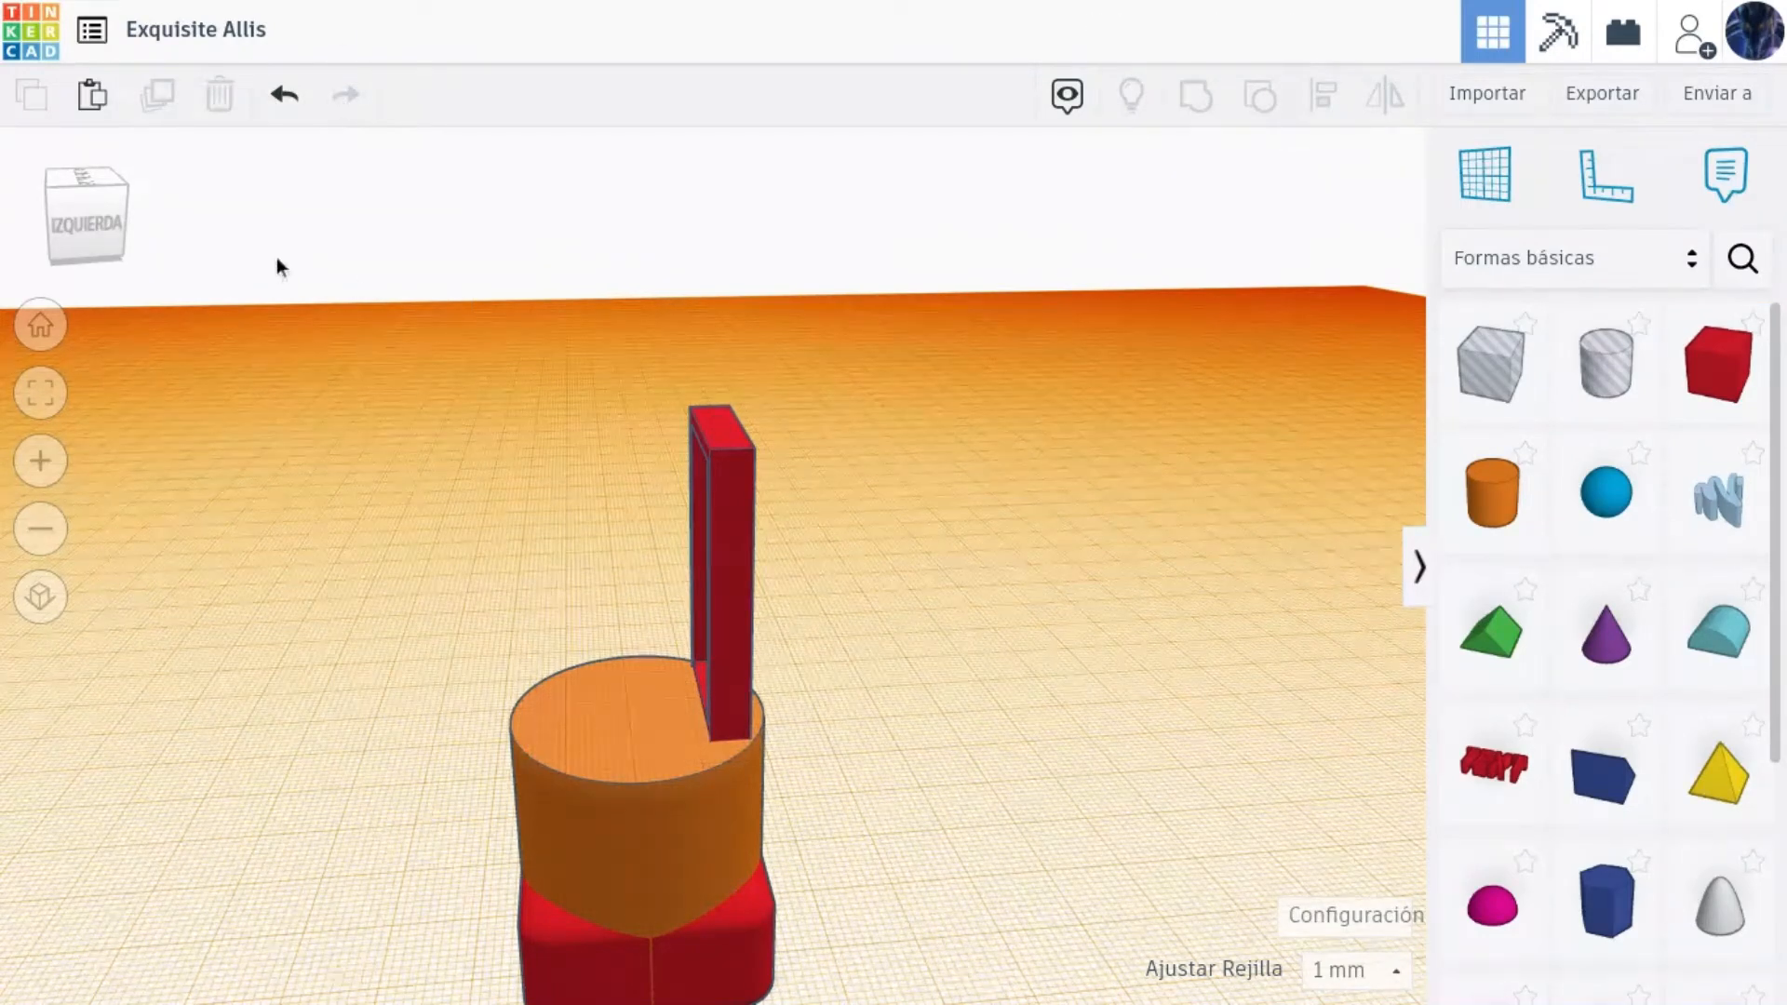
# Tilt the red frame outward over the cylinder's edge and lengthen it to 82 mm.
pyautogui.moveTo(65, 216)
pyautogui.mouseDown()
pyautogui.moveTo(86, 207)
pyautogui.moveTo(75, 238)
pyautogui.mouseUp()
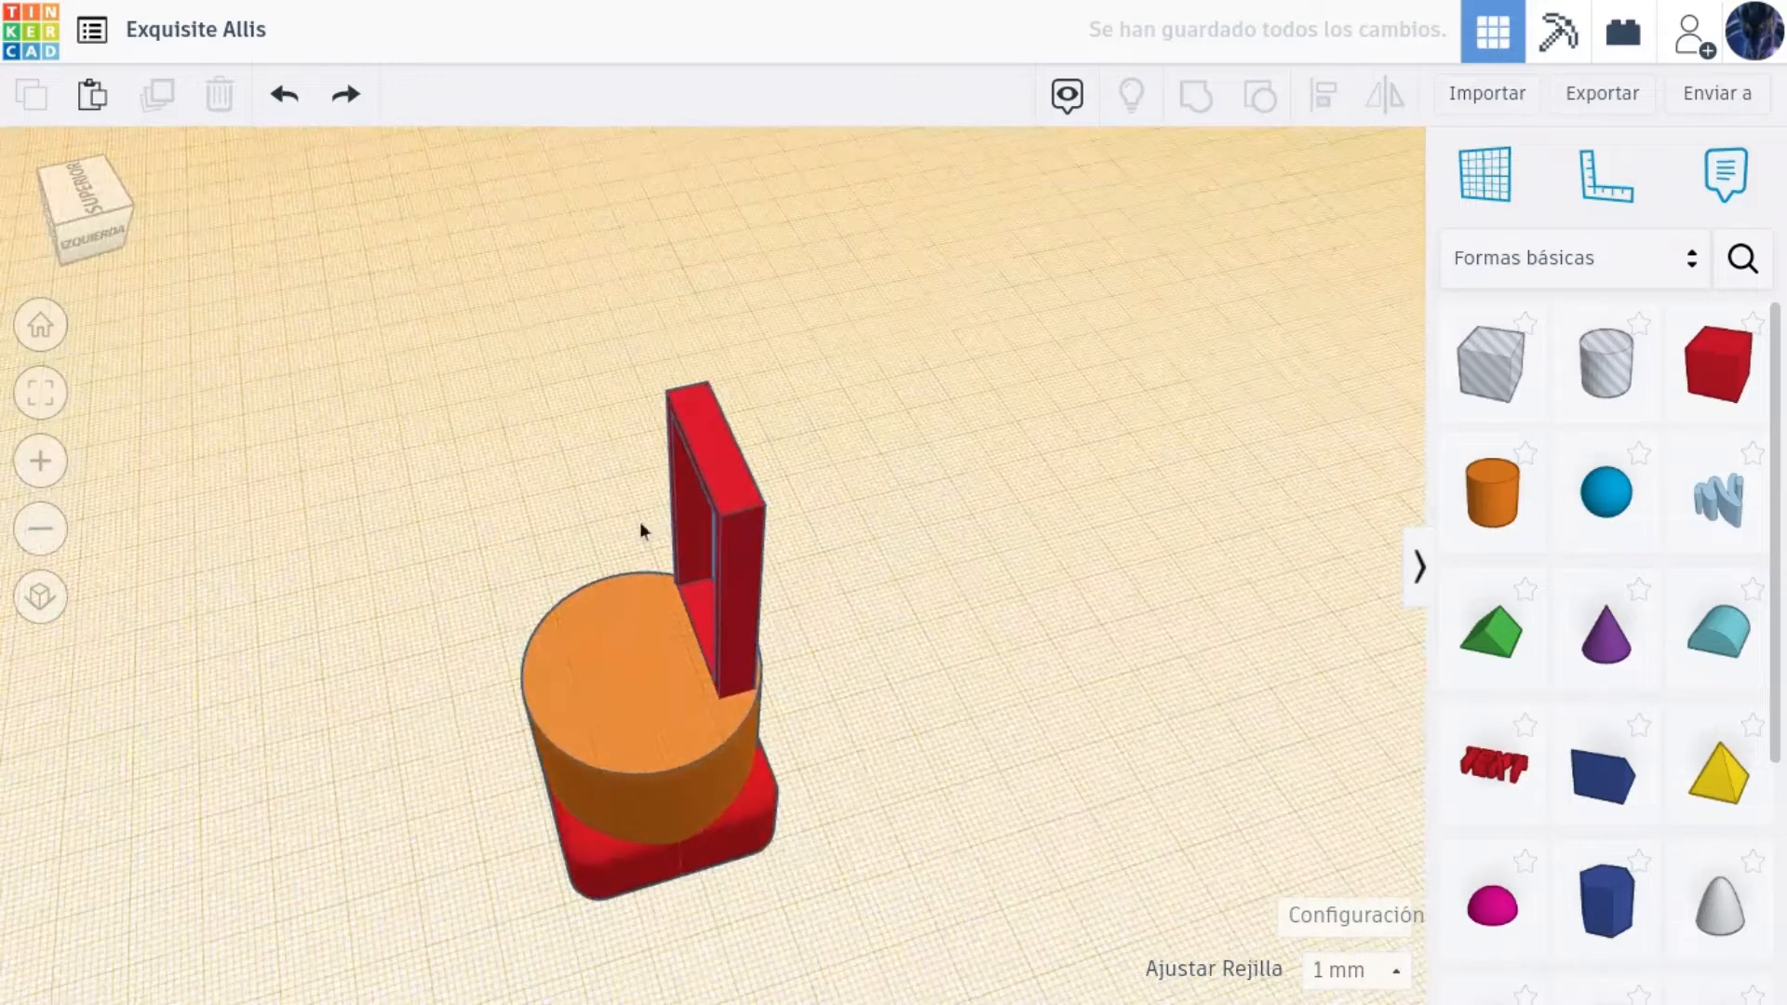
pyautogui.click(752, 510)
pyautogui.moveTo(676, 347); pyautogui.dragTo(711, 435)
pyautogui.moveTo(801, 532); pyautogui.dragTo(827, 541)
pyautogui.moveTo(741, 502); pyautogui.dragTo(711, 294)
# Recolour the tilted frame blue.
pyautogui.moveTo(70, 216)
pyautogui.mouseDown()
pyautogui.moveTo(86, 192)
pyautogui.moveTo(75, 212)
pyautogui.mouseUp()
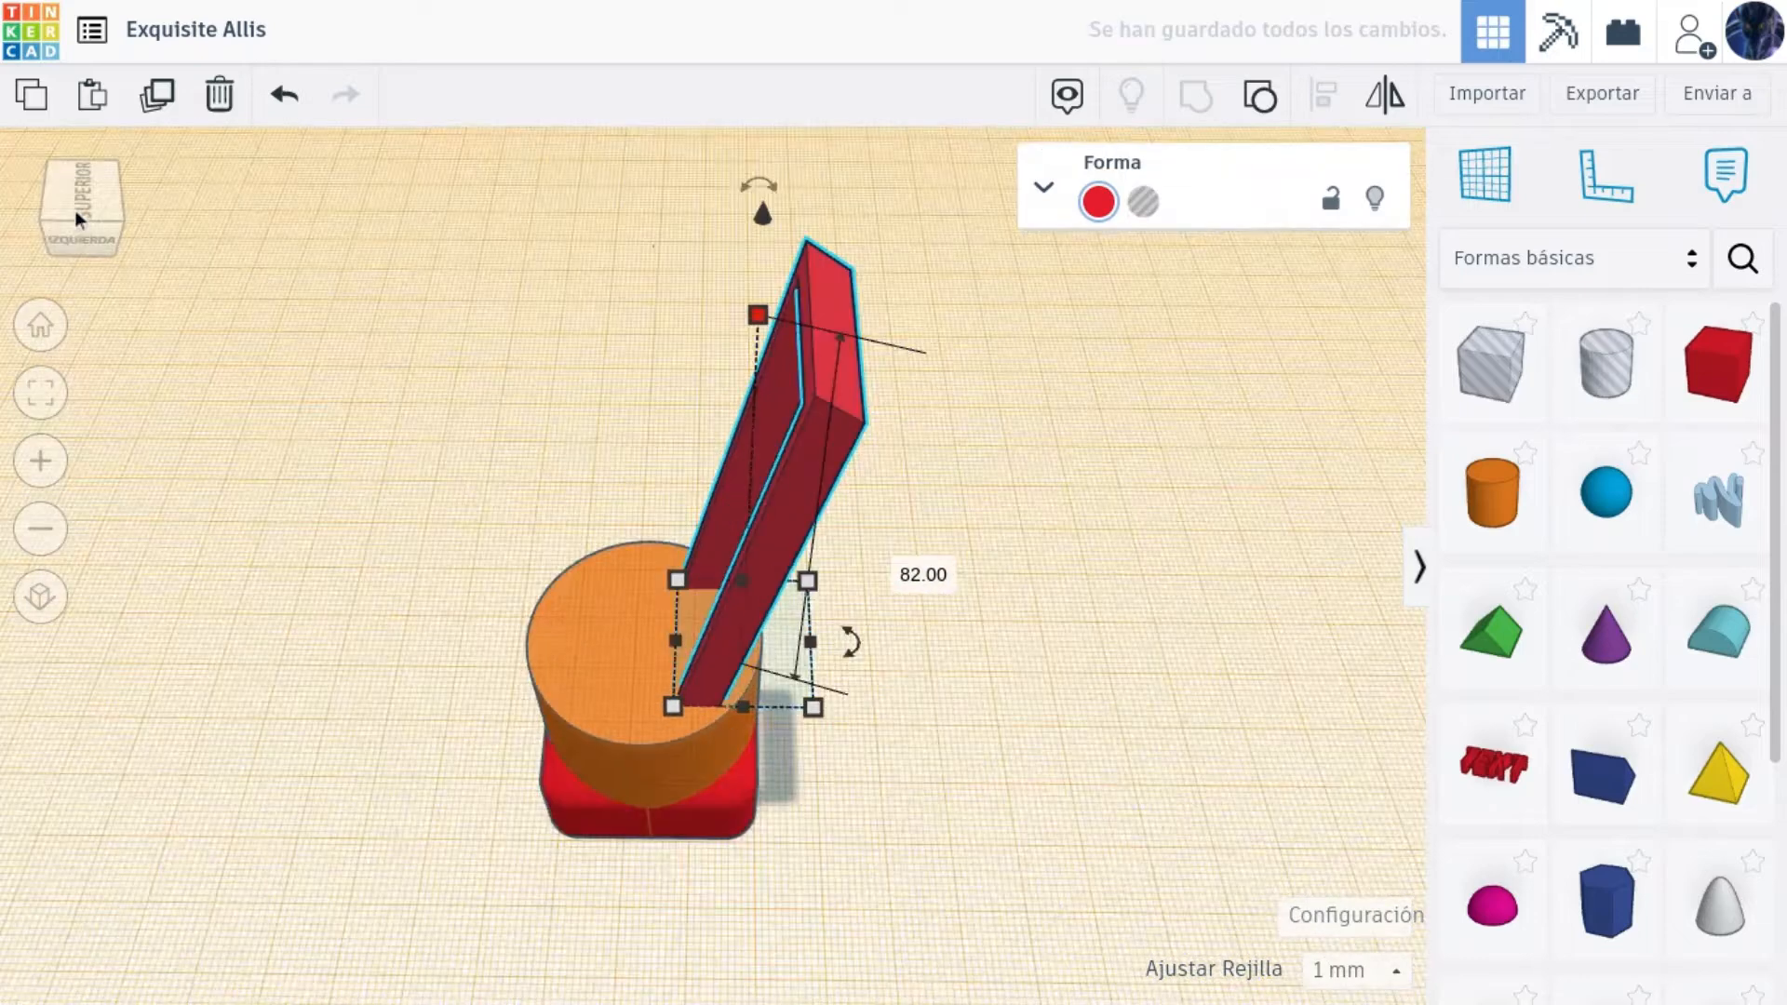
pyautogui.click(1096, 202)
pyautogui.click(1393, 357)
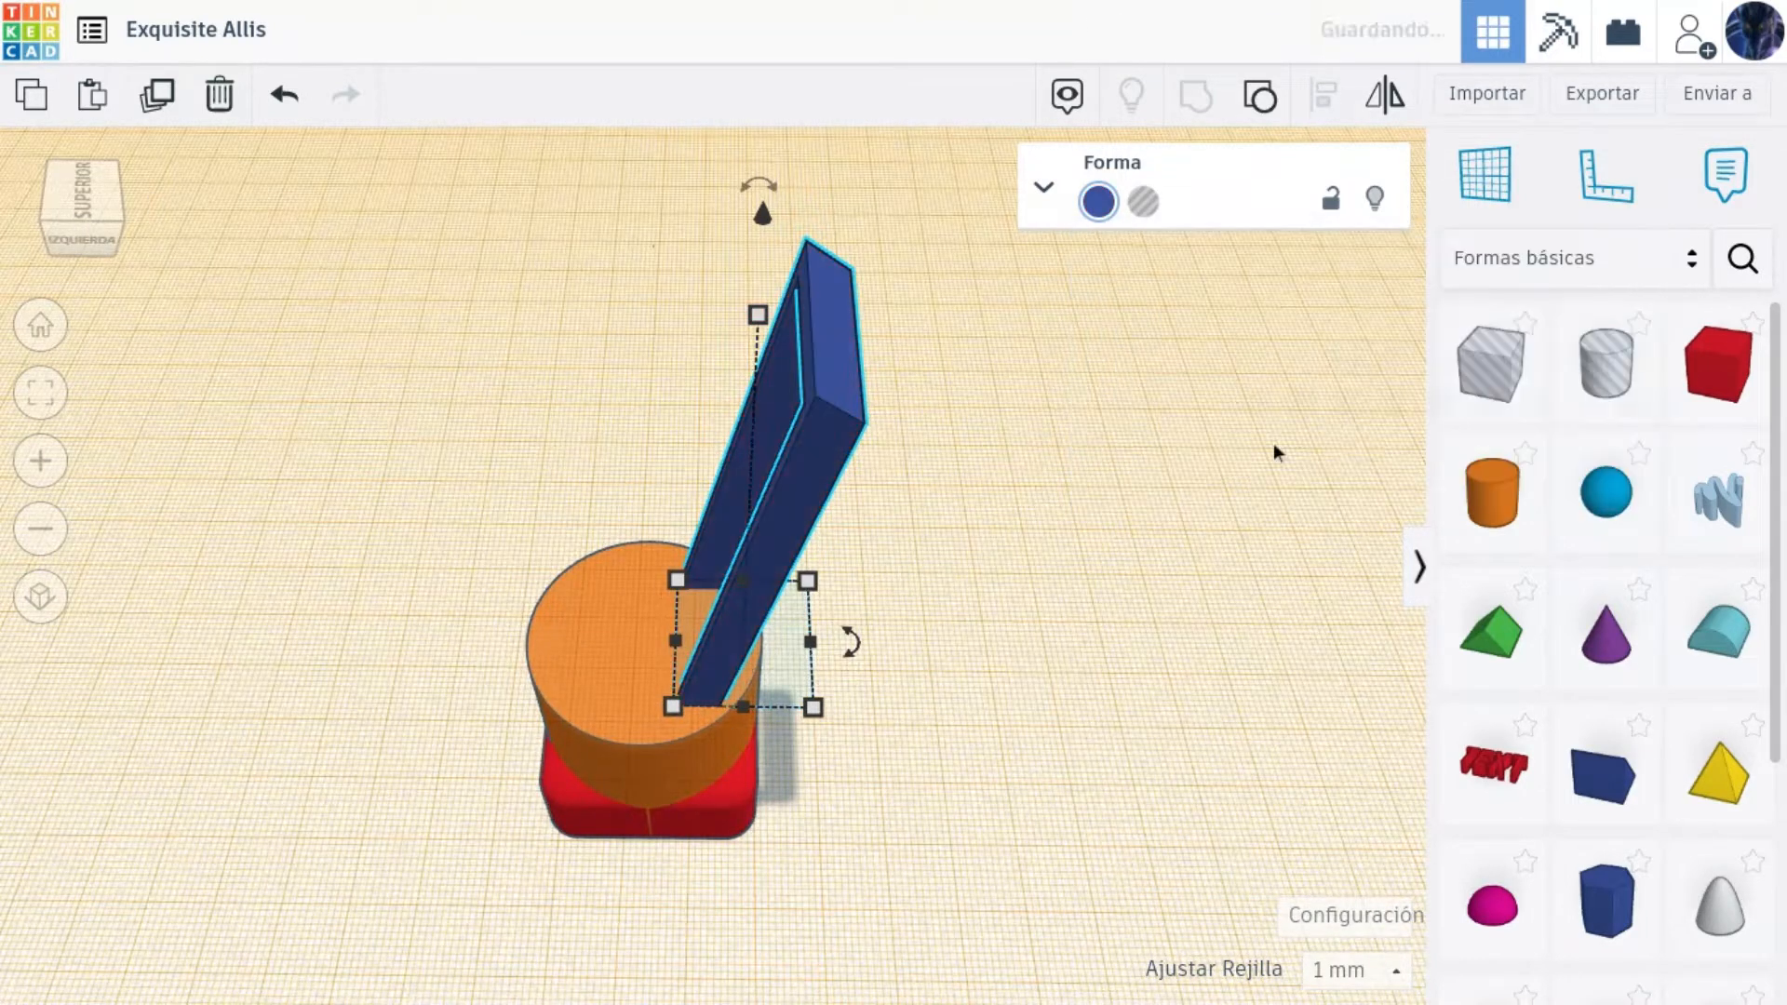
pyautogui.press('Escape')
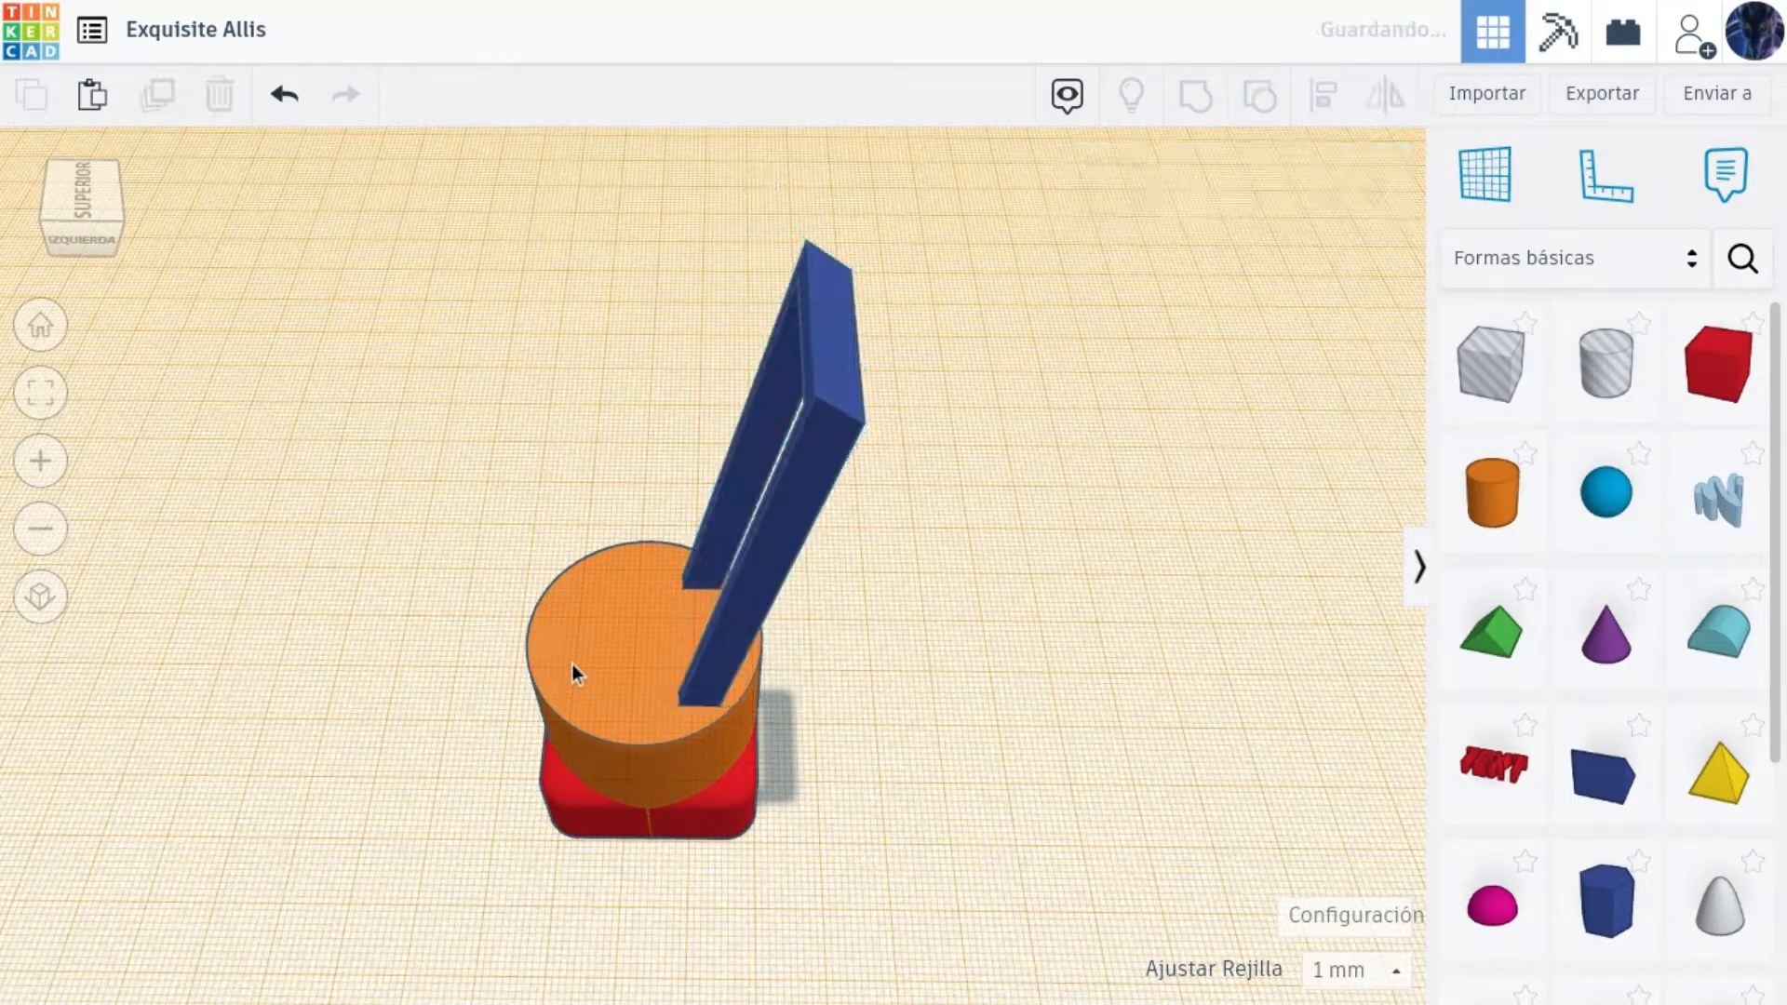
# Try pasting the previously copied pair of hole shapes onto the cylinder, and delete them.
pyautogui.press('super+v')
pyautogui.click(1029, 439)
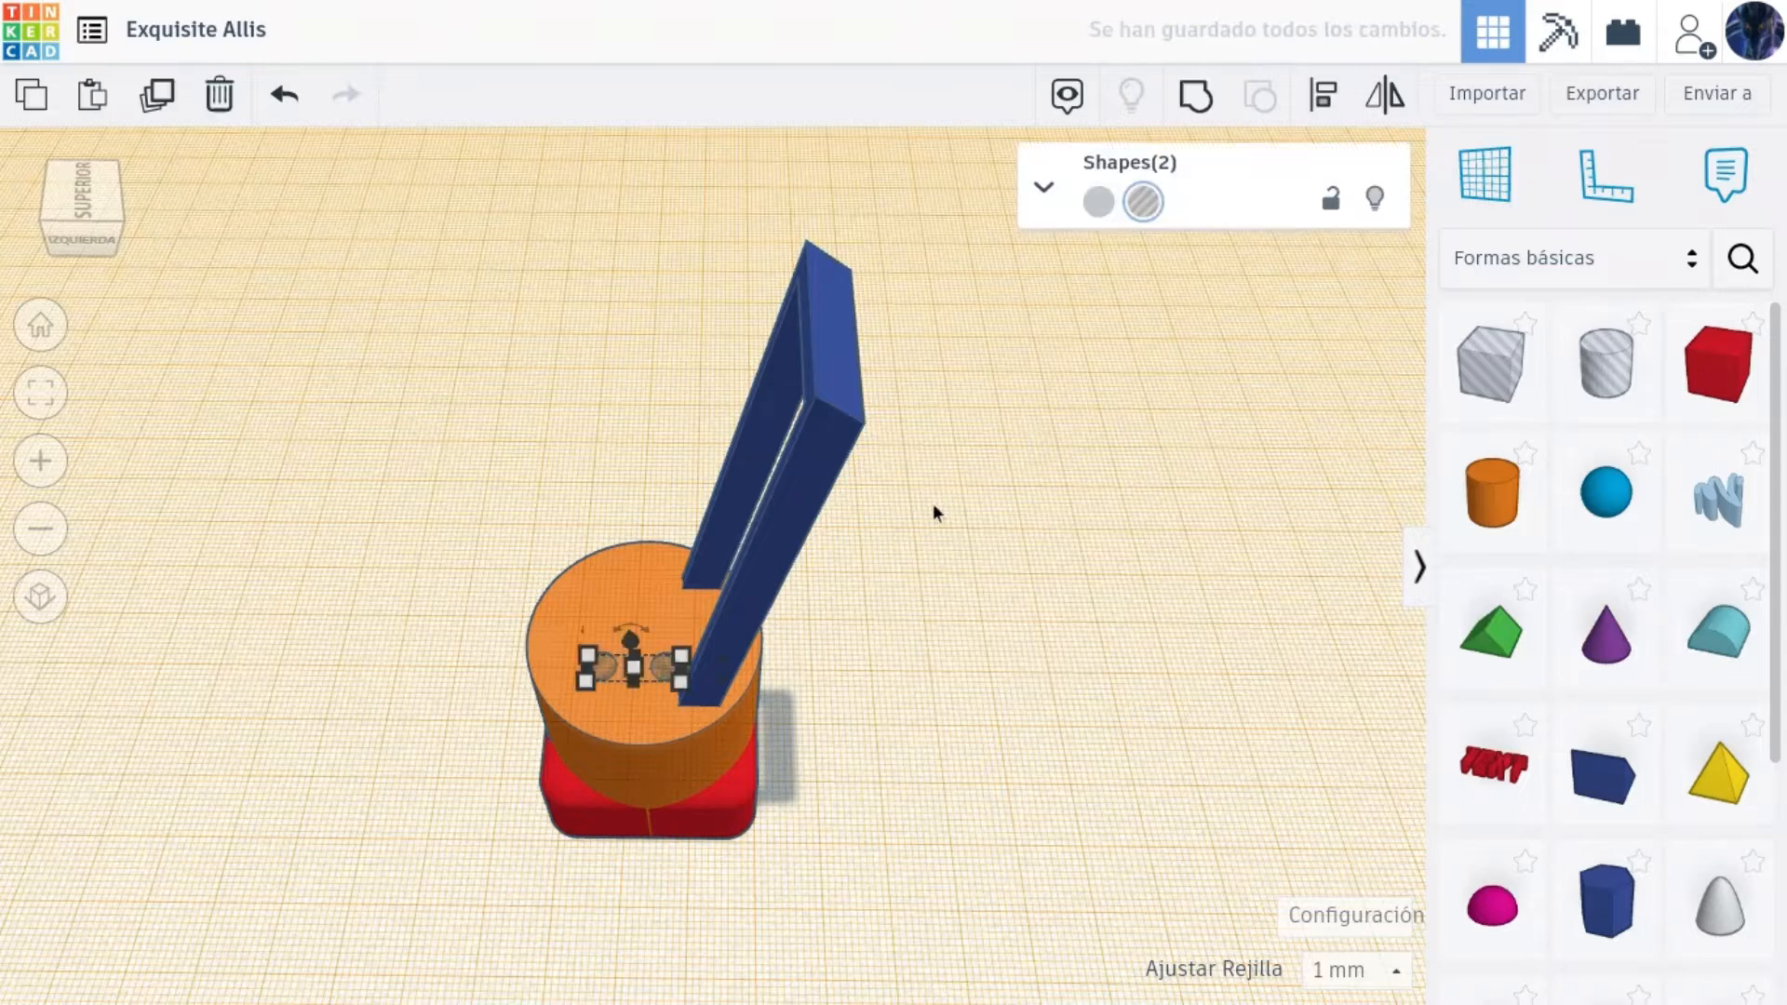
pyautogui.moveTo(639, 649); pyautogui.dragTo(646, 434)
pyautogui.press('Delete')
pyautogui.press('super+v')
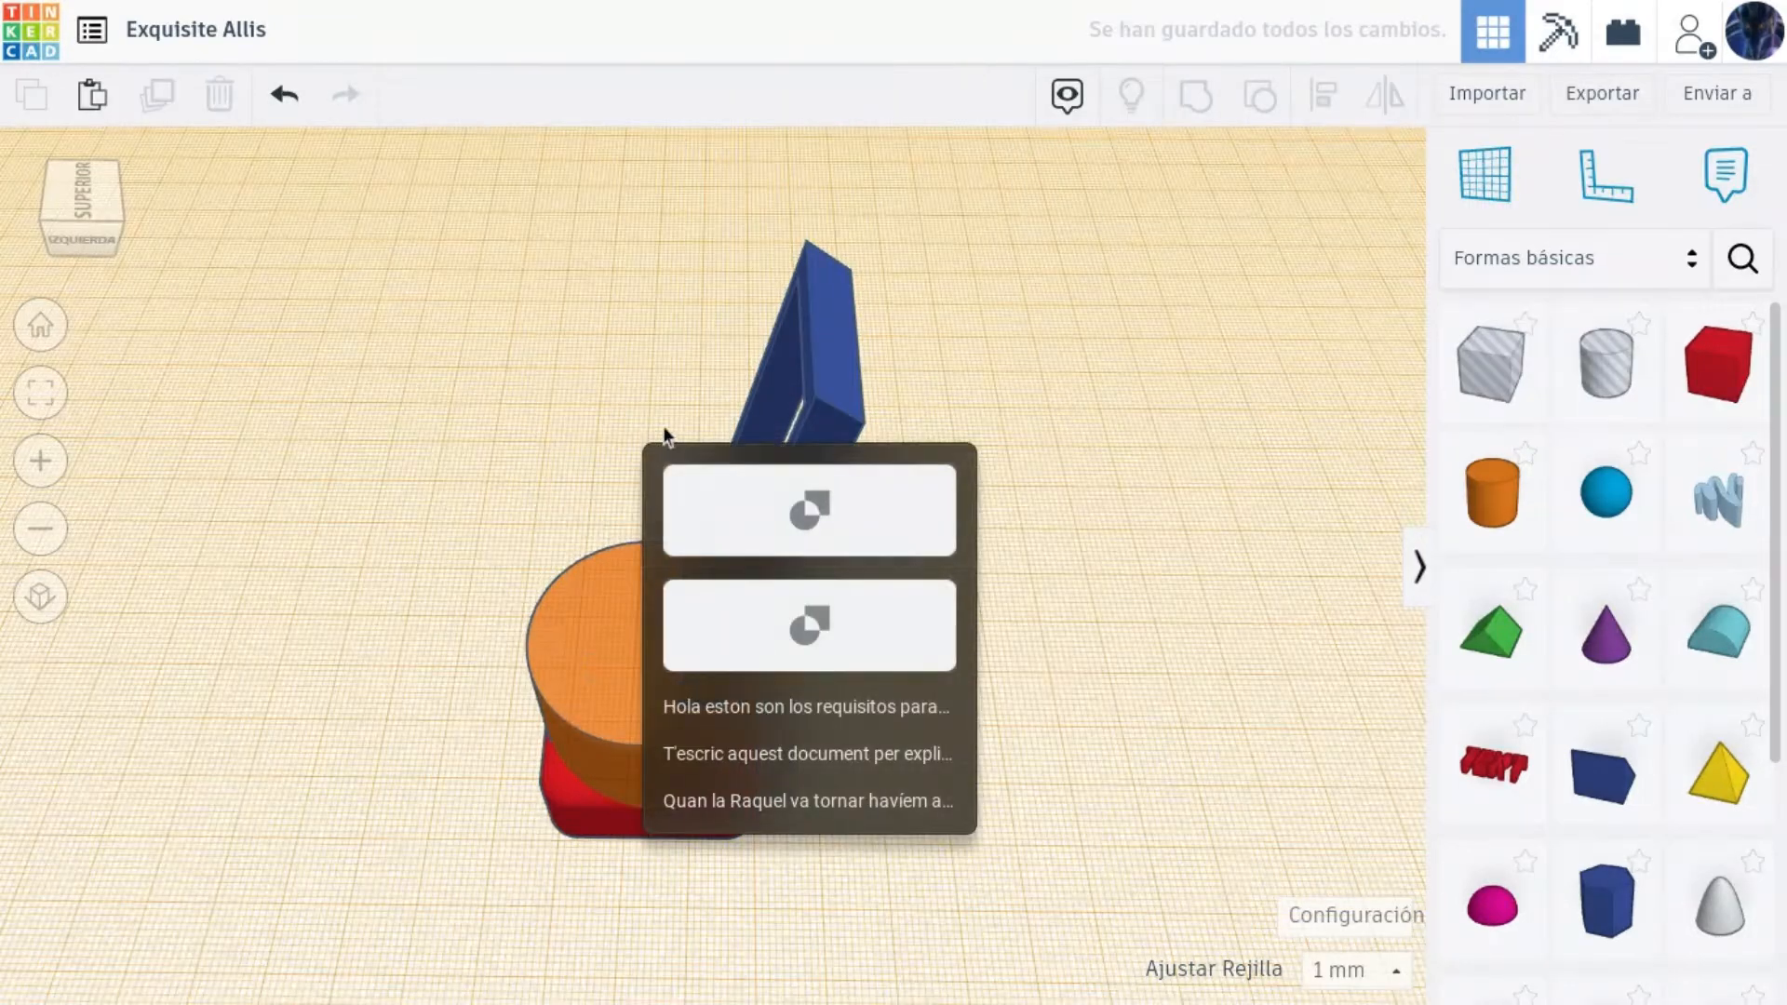
pyautogui.click(881, 504)
pyautogui.press('Delete')
pyautogui.hotkey('ctrl', 'v')
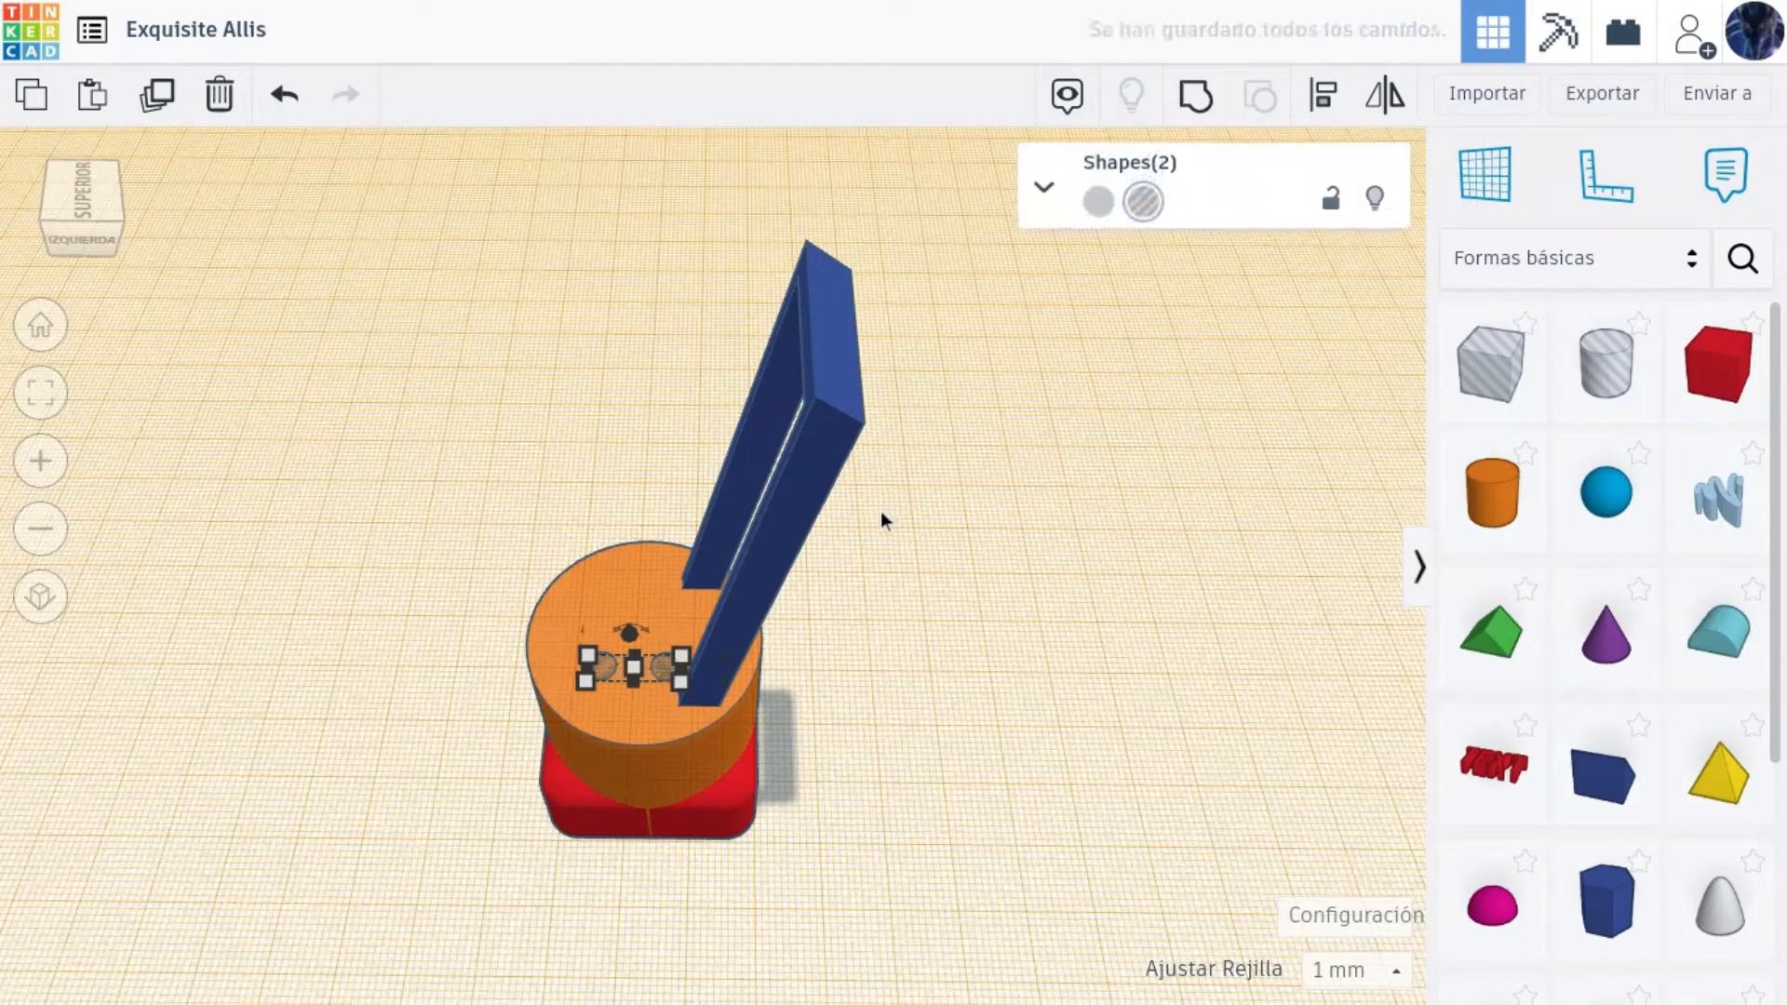
pyautogui.press('Delete')
# Place a new box beyond the cylinder and stretch it into a taller, wider block around a smaller box.
pyautogui.click(806, 480)
pyautogui.click(1718, 363)
pyautogui.click(395, 359)
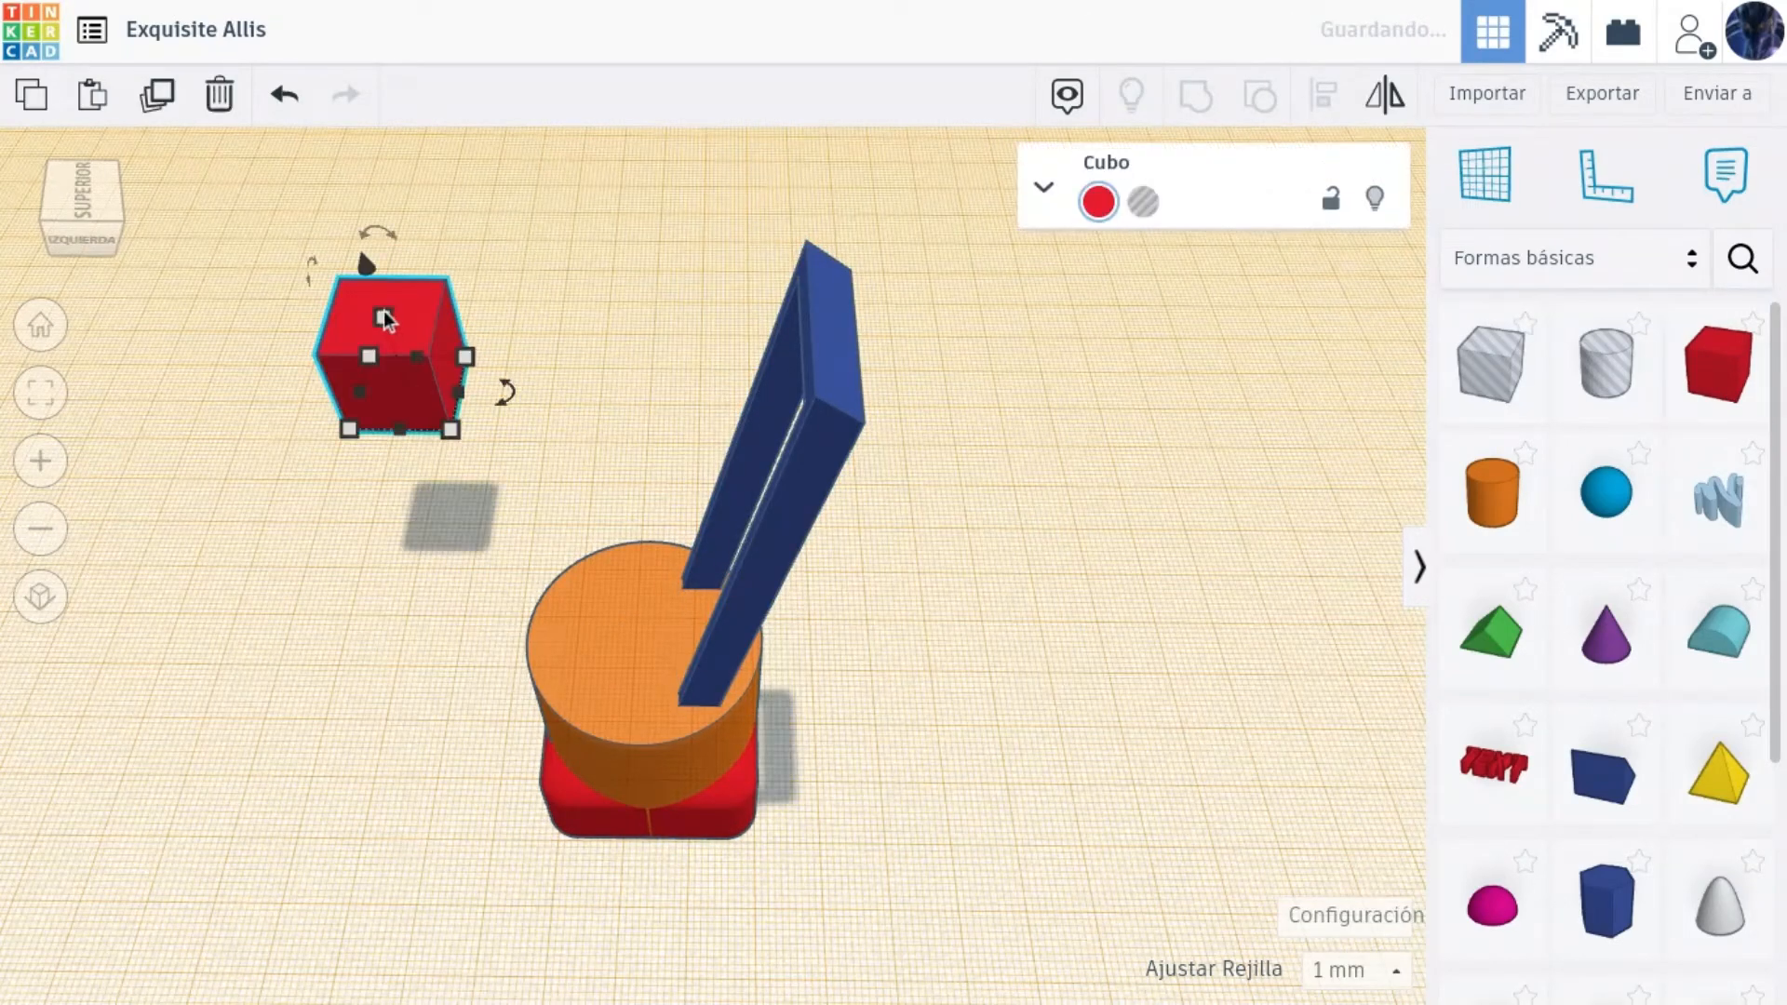
pyautogui.moveTo(382, 311); pyautogui.dragTo(325, 130)
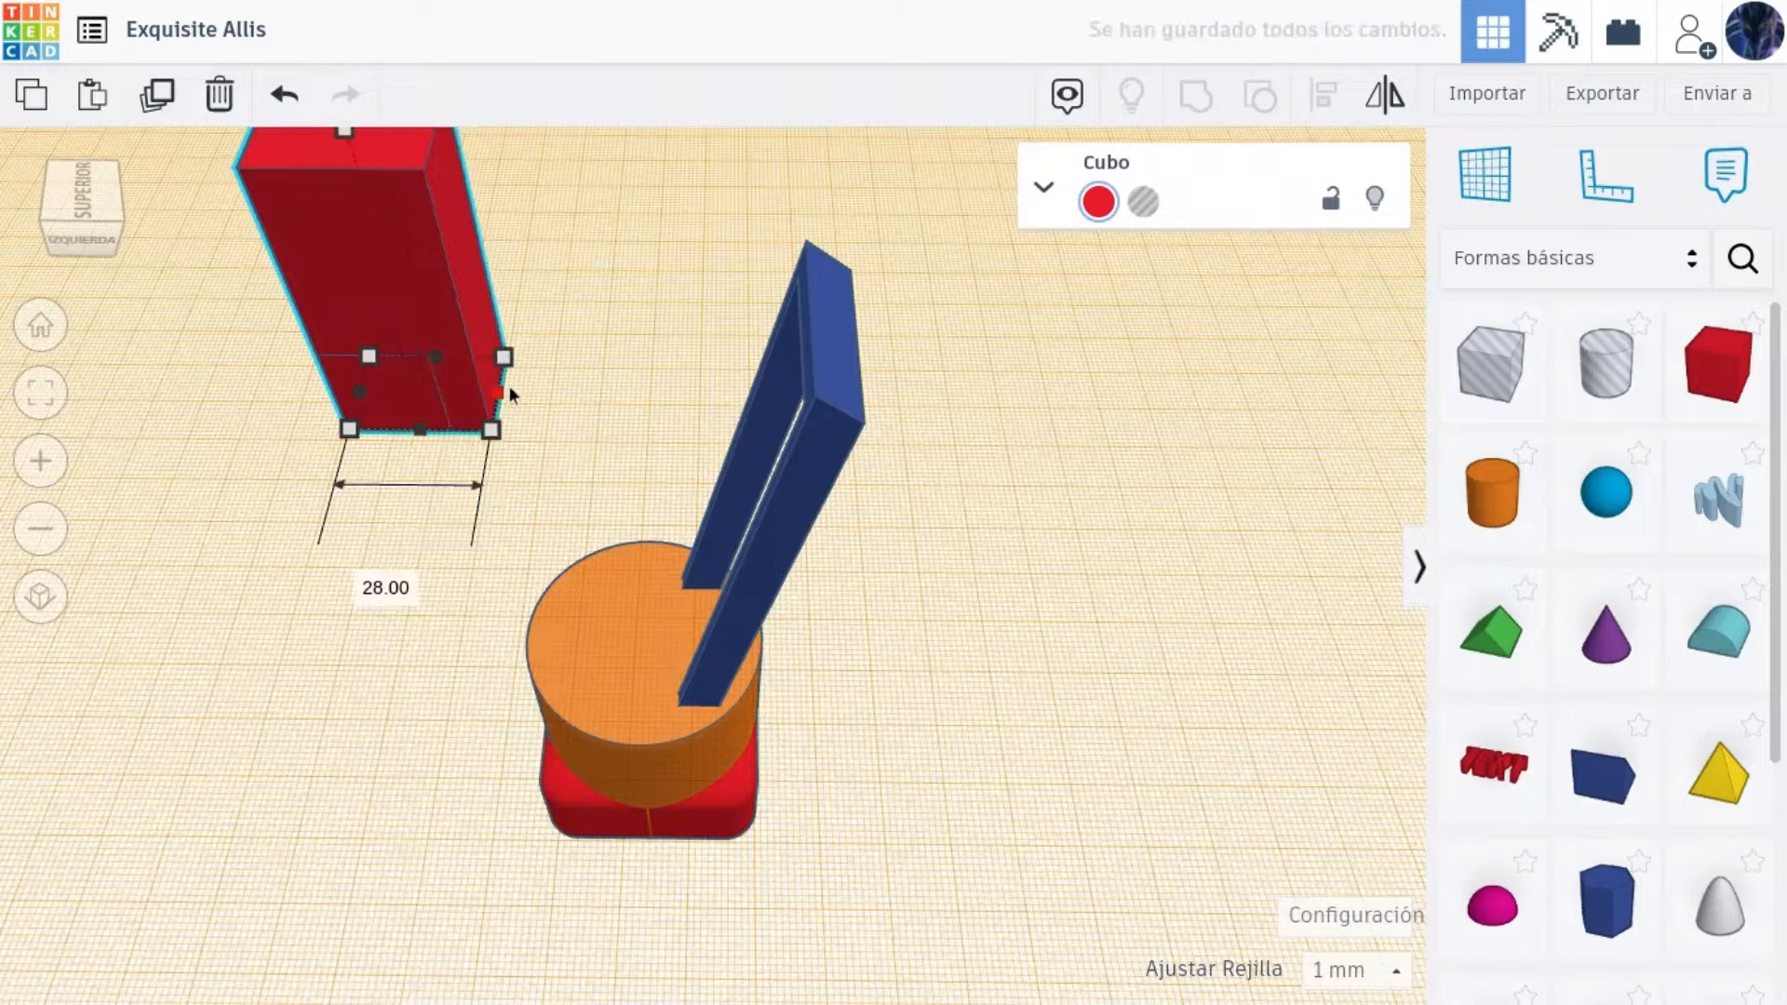
pyautogui.click(328, 450)
pyautogui.click(361, 369)
pyautogui.click(328, 461)
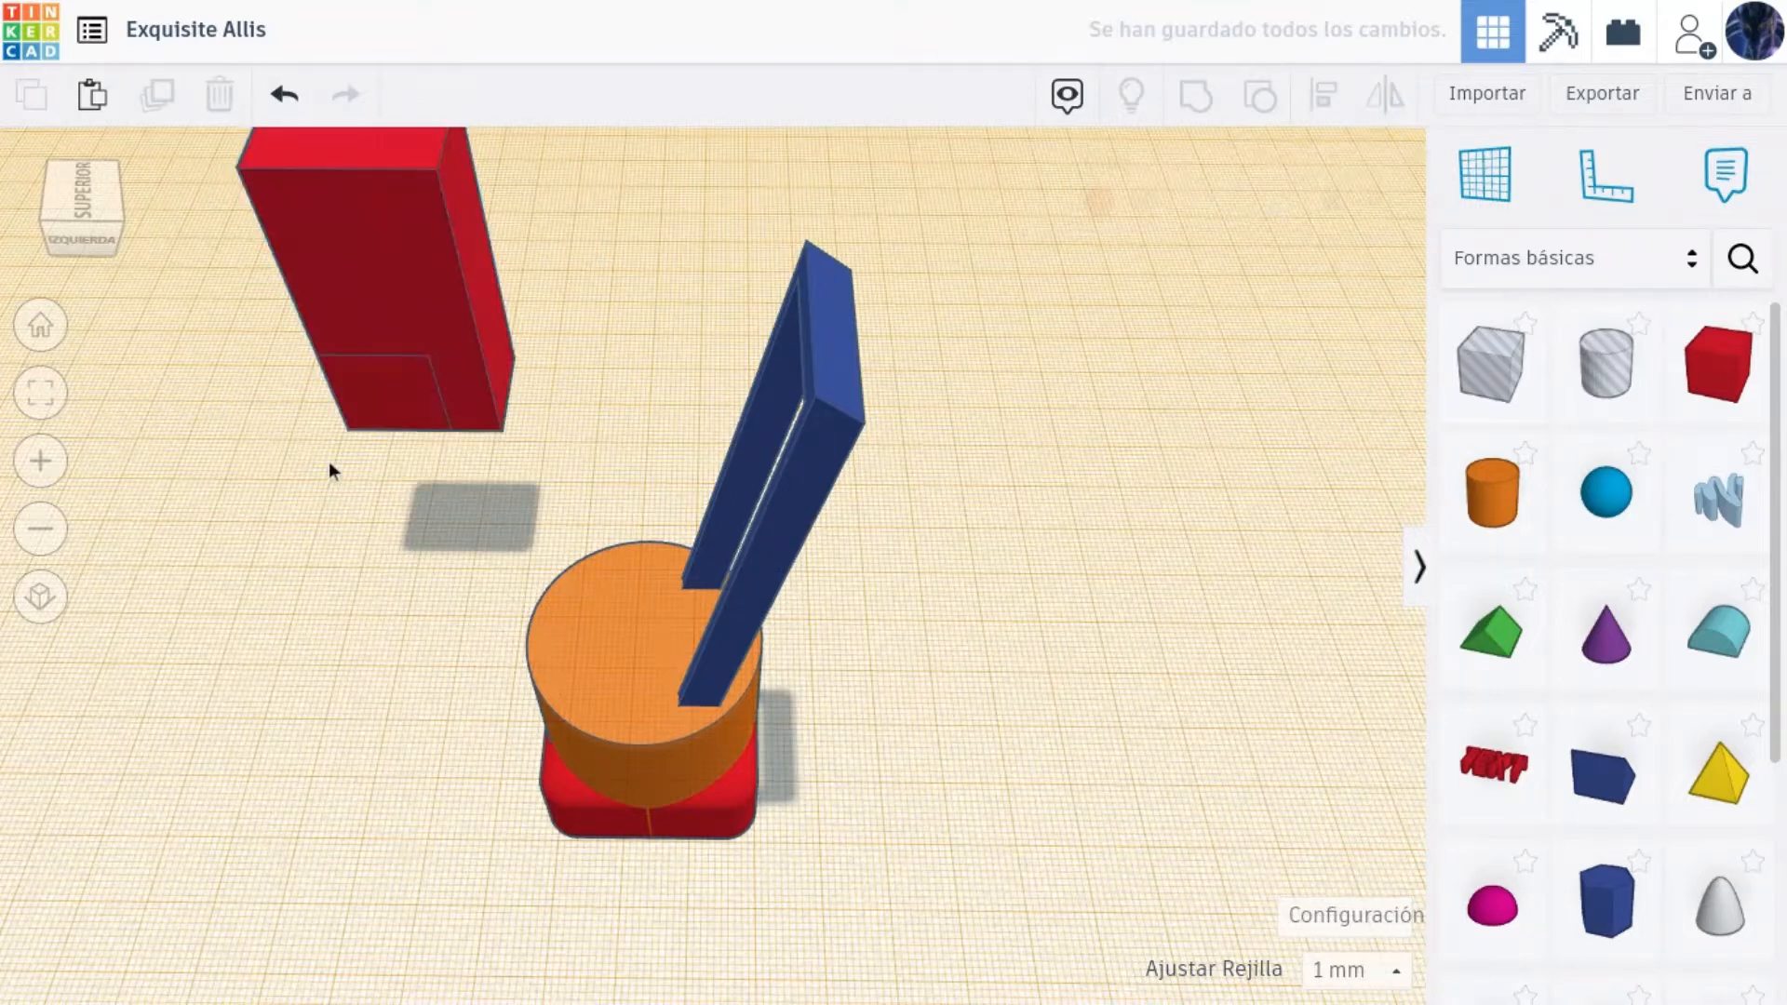
# Hide the tall block, widen the small box inside it to 26 mm, and show the block again.
pyautogui.click(491, 361)
pyautogui.click(1375, 198)
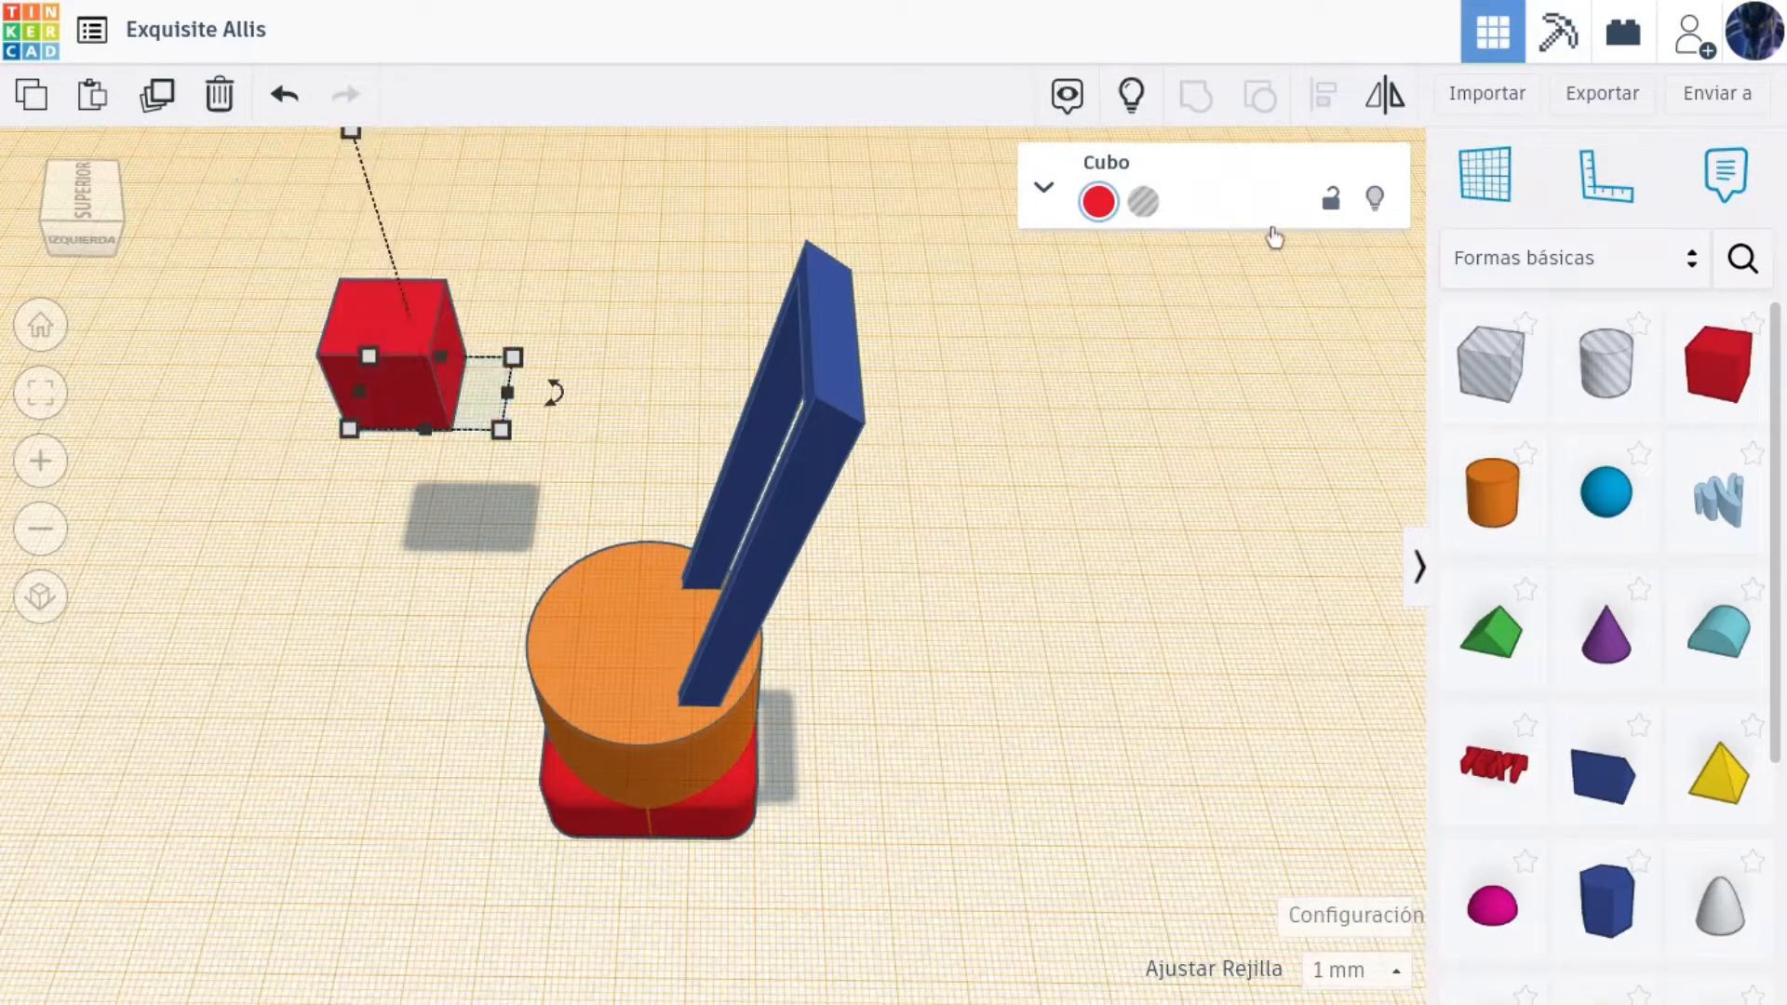
pyautogui.click(432, 340)
pyautogui.moveTo(399, 394); pyautogui.dragTo(405, 395)
pyautogui.hotkey('ctrl', 'shift', 'h')
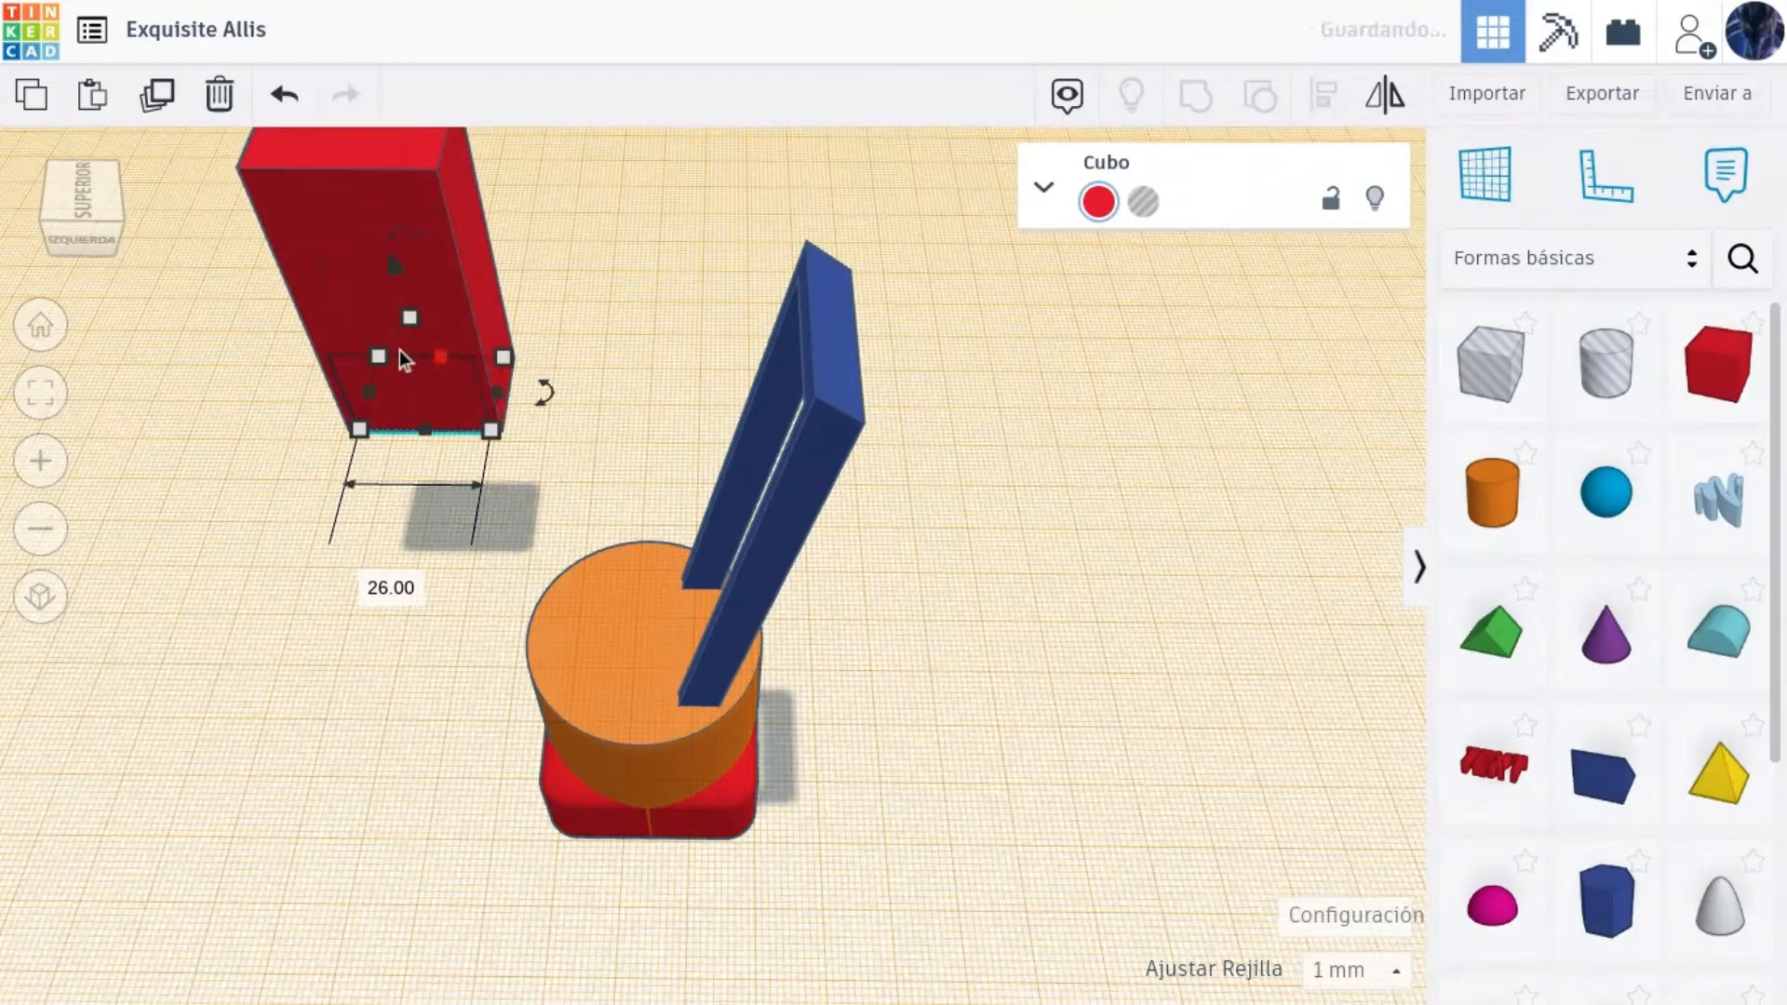
# Stretch the inner box to 53 mm high, make it a hole and group it with the outer block to form a frame.
pyautogui.scroll(-3, 370, 159)
pyautogui.click(39, 392)
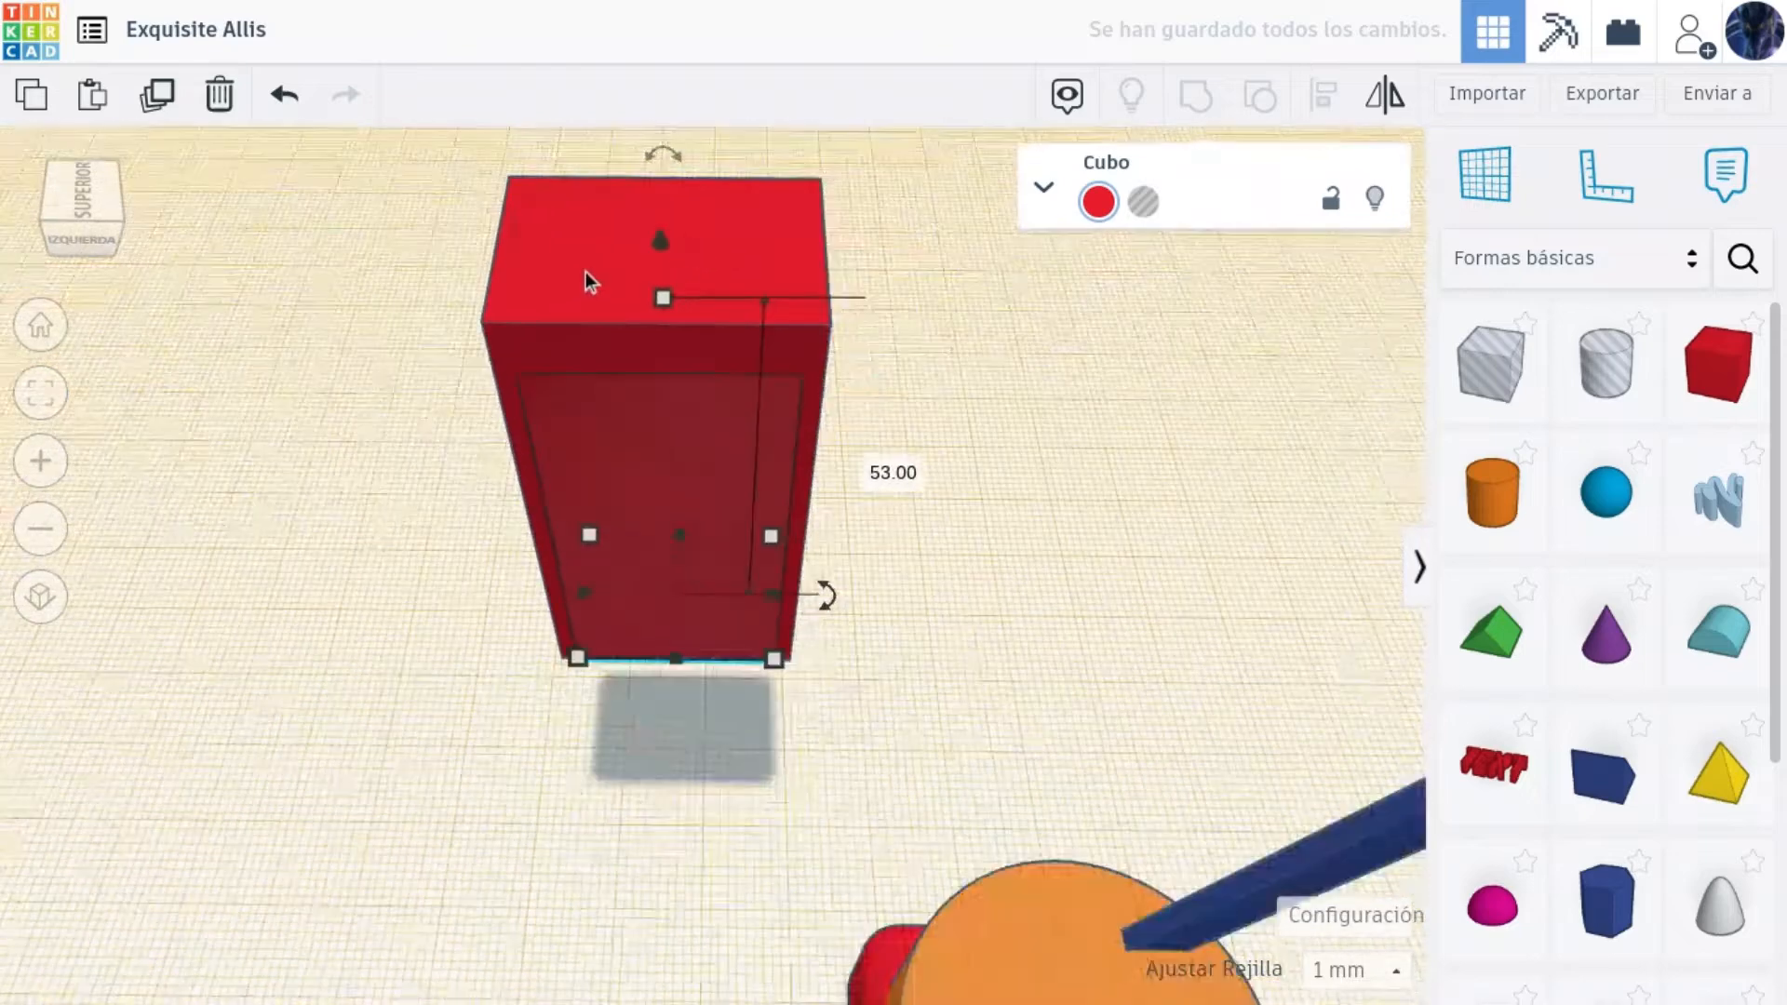
pyautogui.click(894, 363)
pyautogui.moveTo(925, 307); pyautogui.dragTo(446, 487)
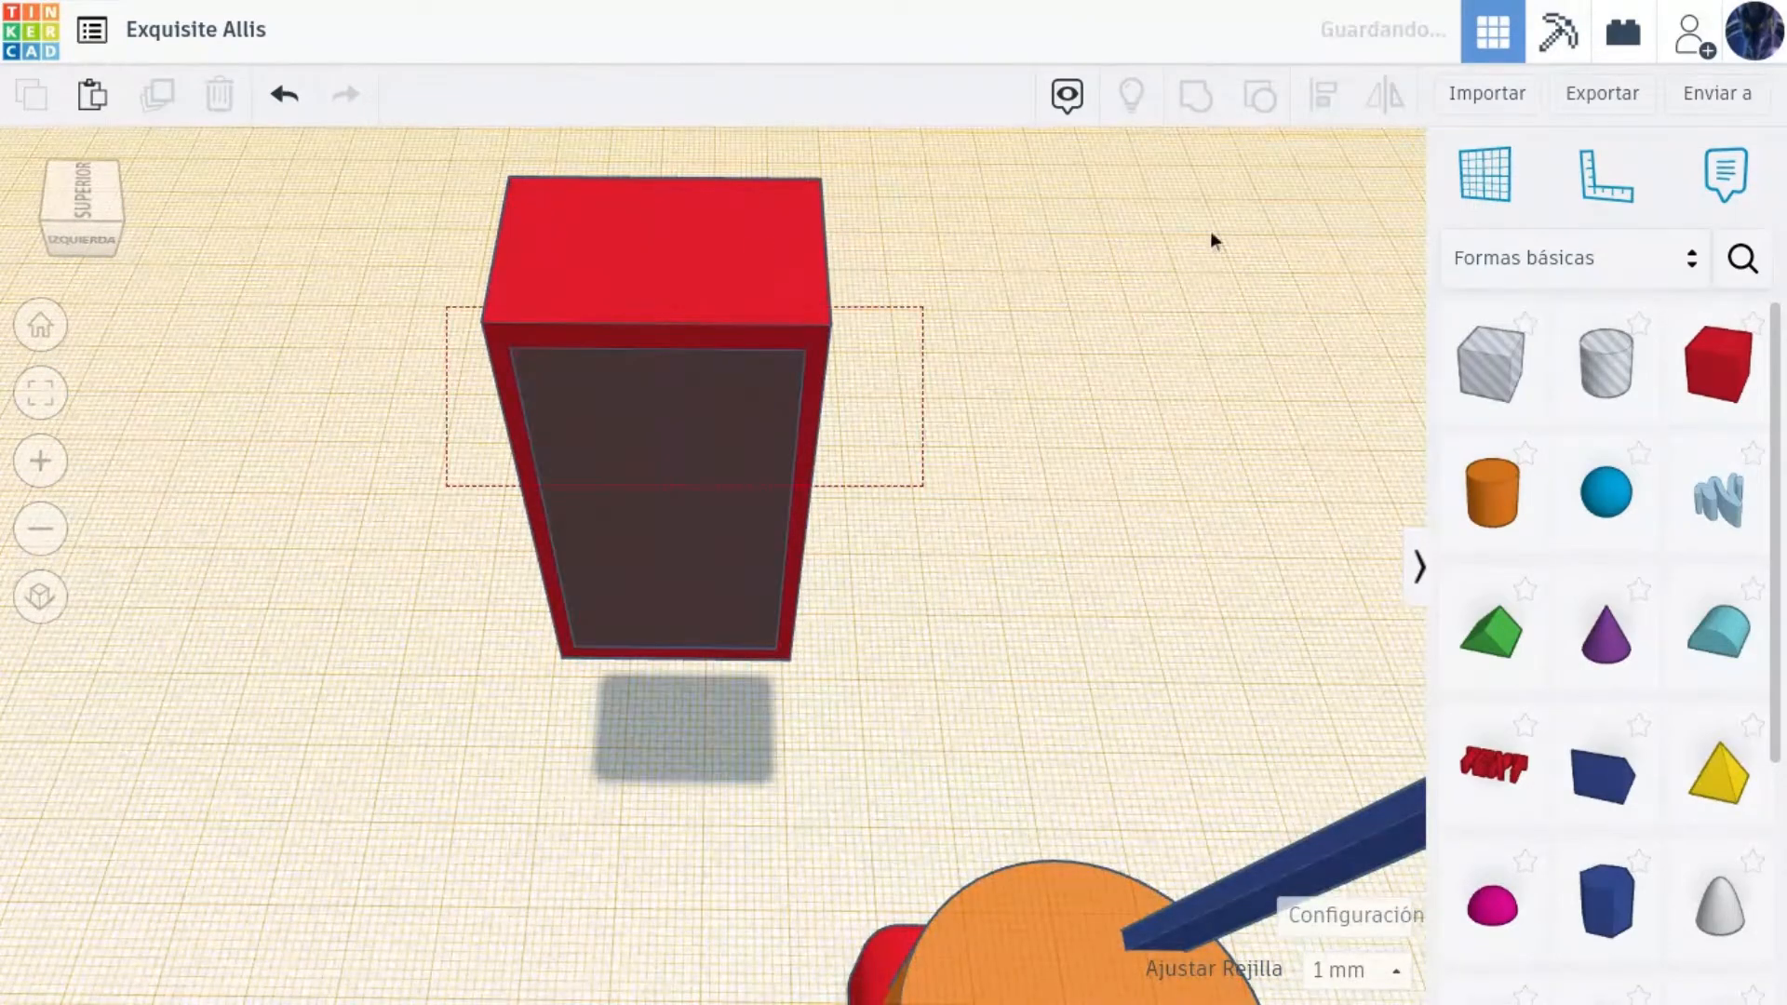
pyautogui.click(1196, 96)
# Thin the new red frame to 8 mm deep and move it over to the cylinder.
pyautogui.moveTo(681, 539); pyautogui.dragTo(653, 605)
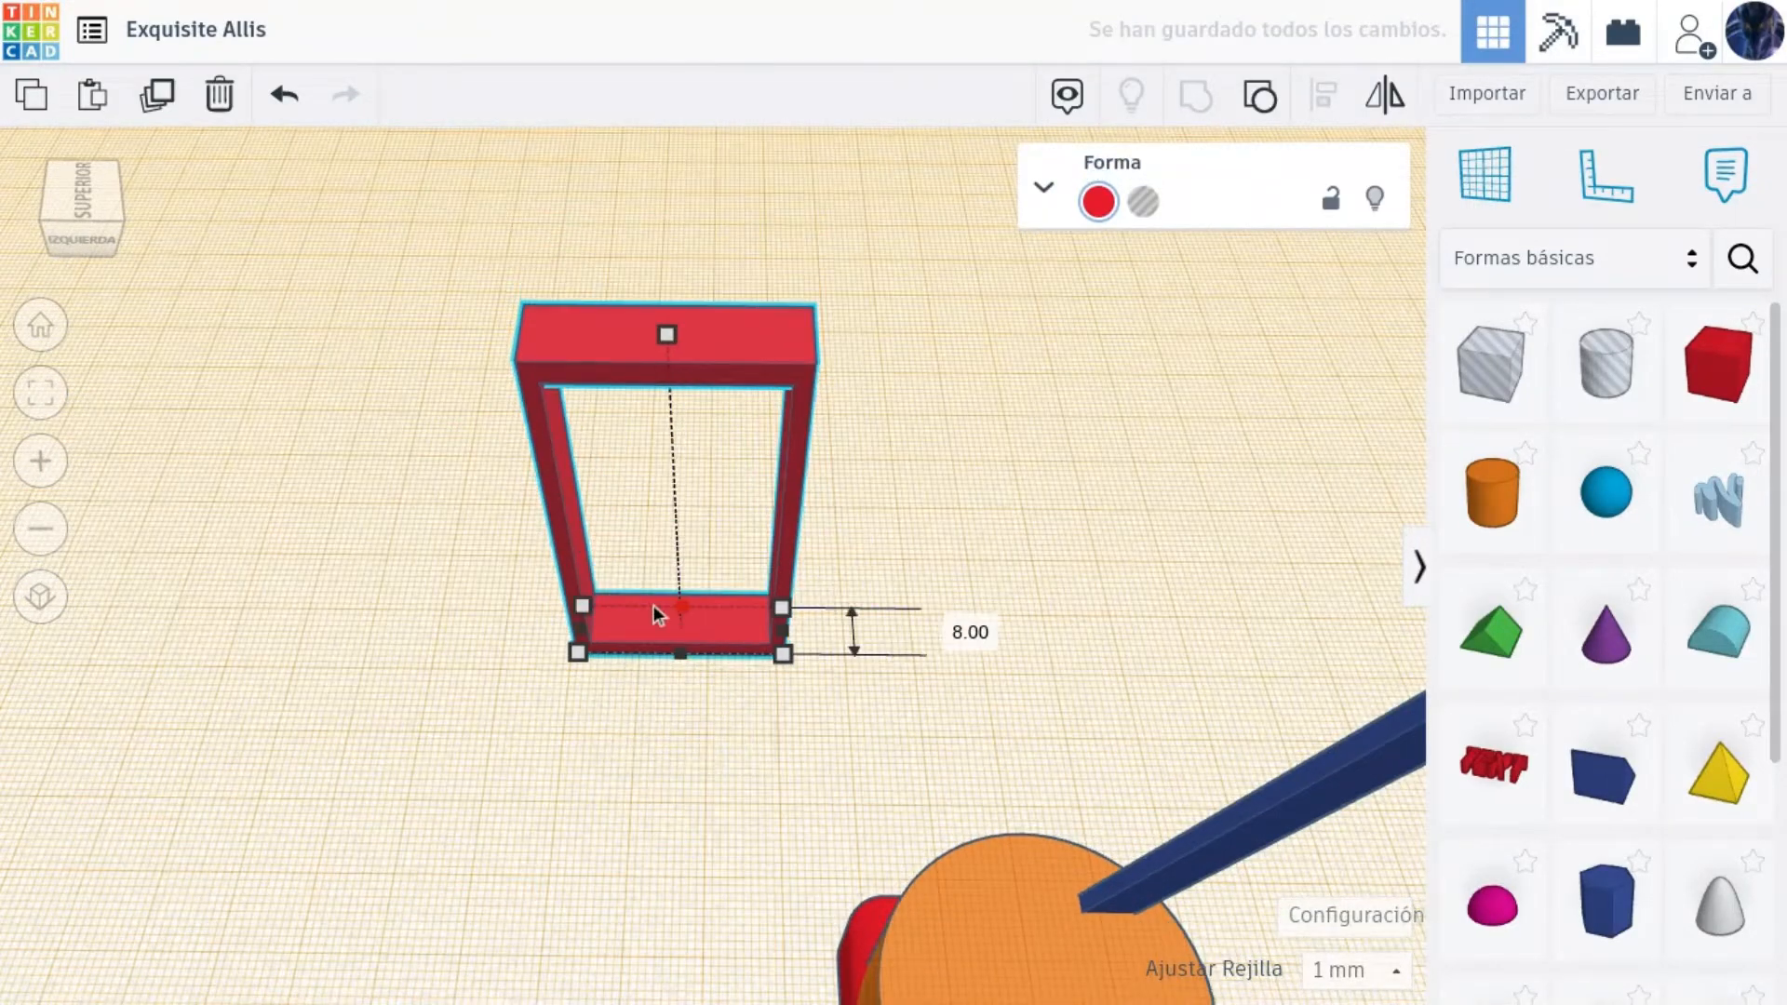
pyautogui.moveTo(803, 370); pyautogui.dragTo(1223, 728)
pyautogui.click(54, 393)
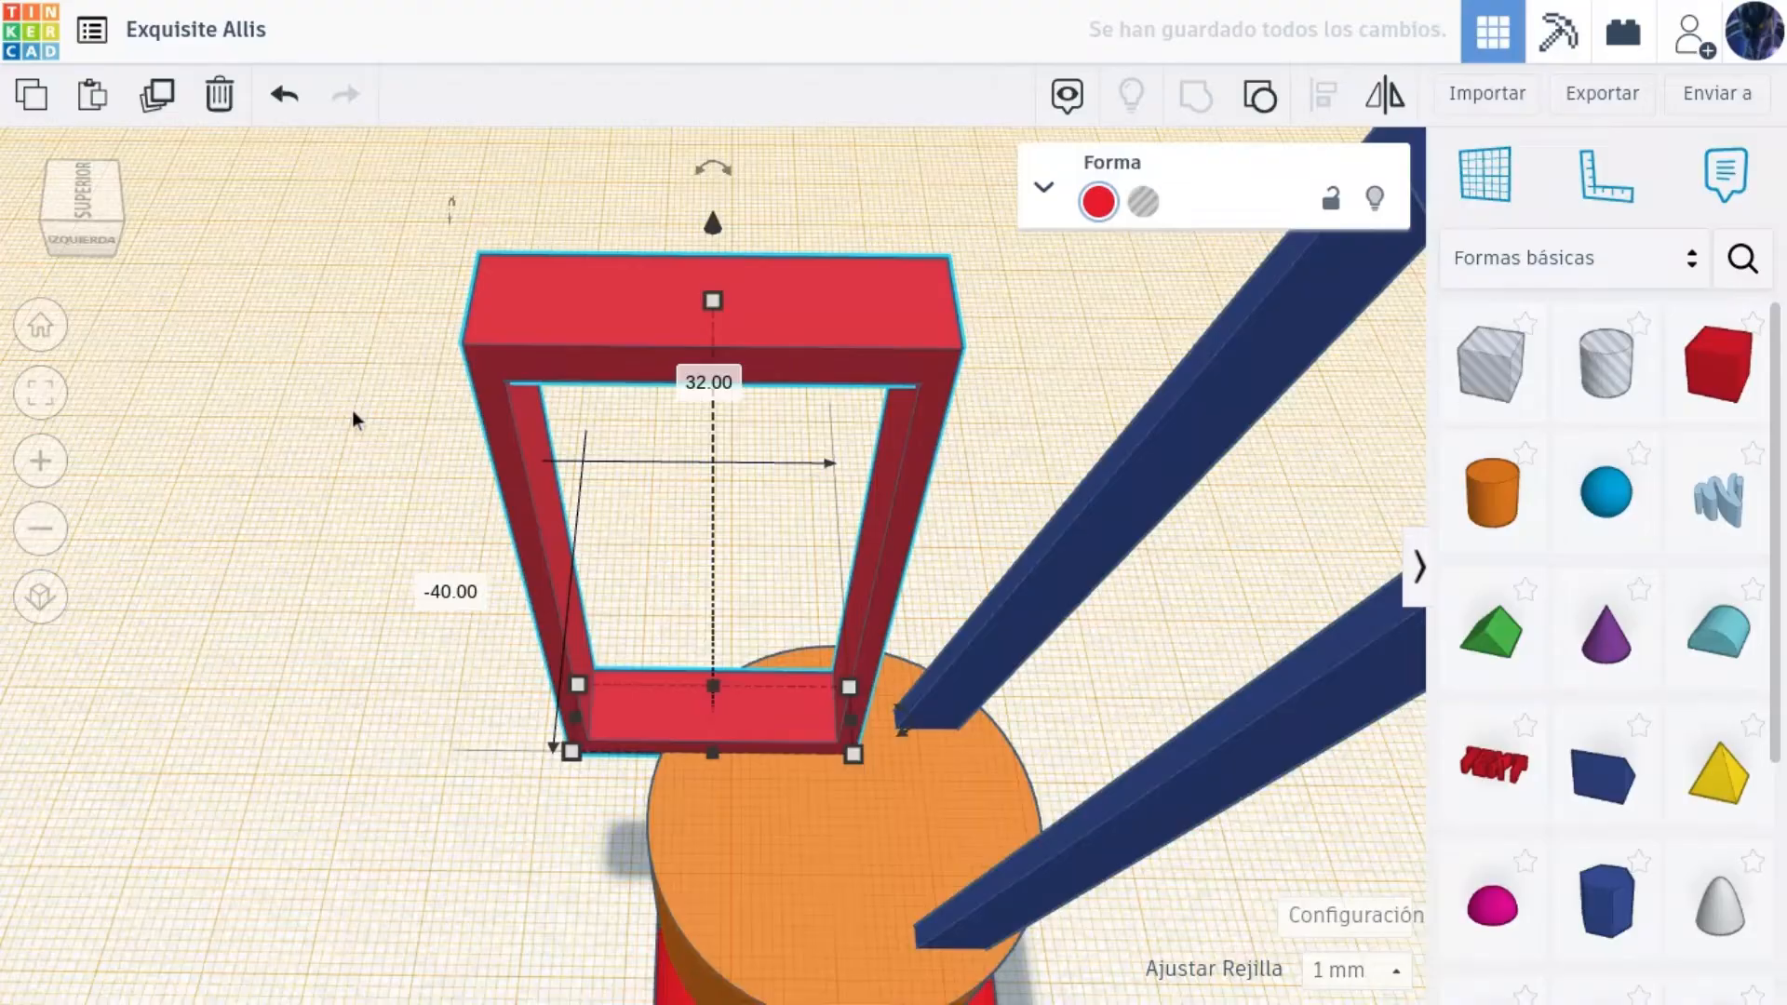
# Stand the red frame on the cylinder facing the same way as the blue one, and lengthen it to 82 mm.
pyautogui.scroll(-5, 662, 471)
pyautogui.moveTo(822, 629); pyautogui.dragTo(780, 621)
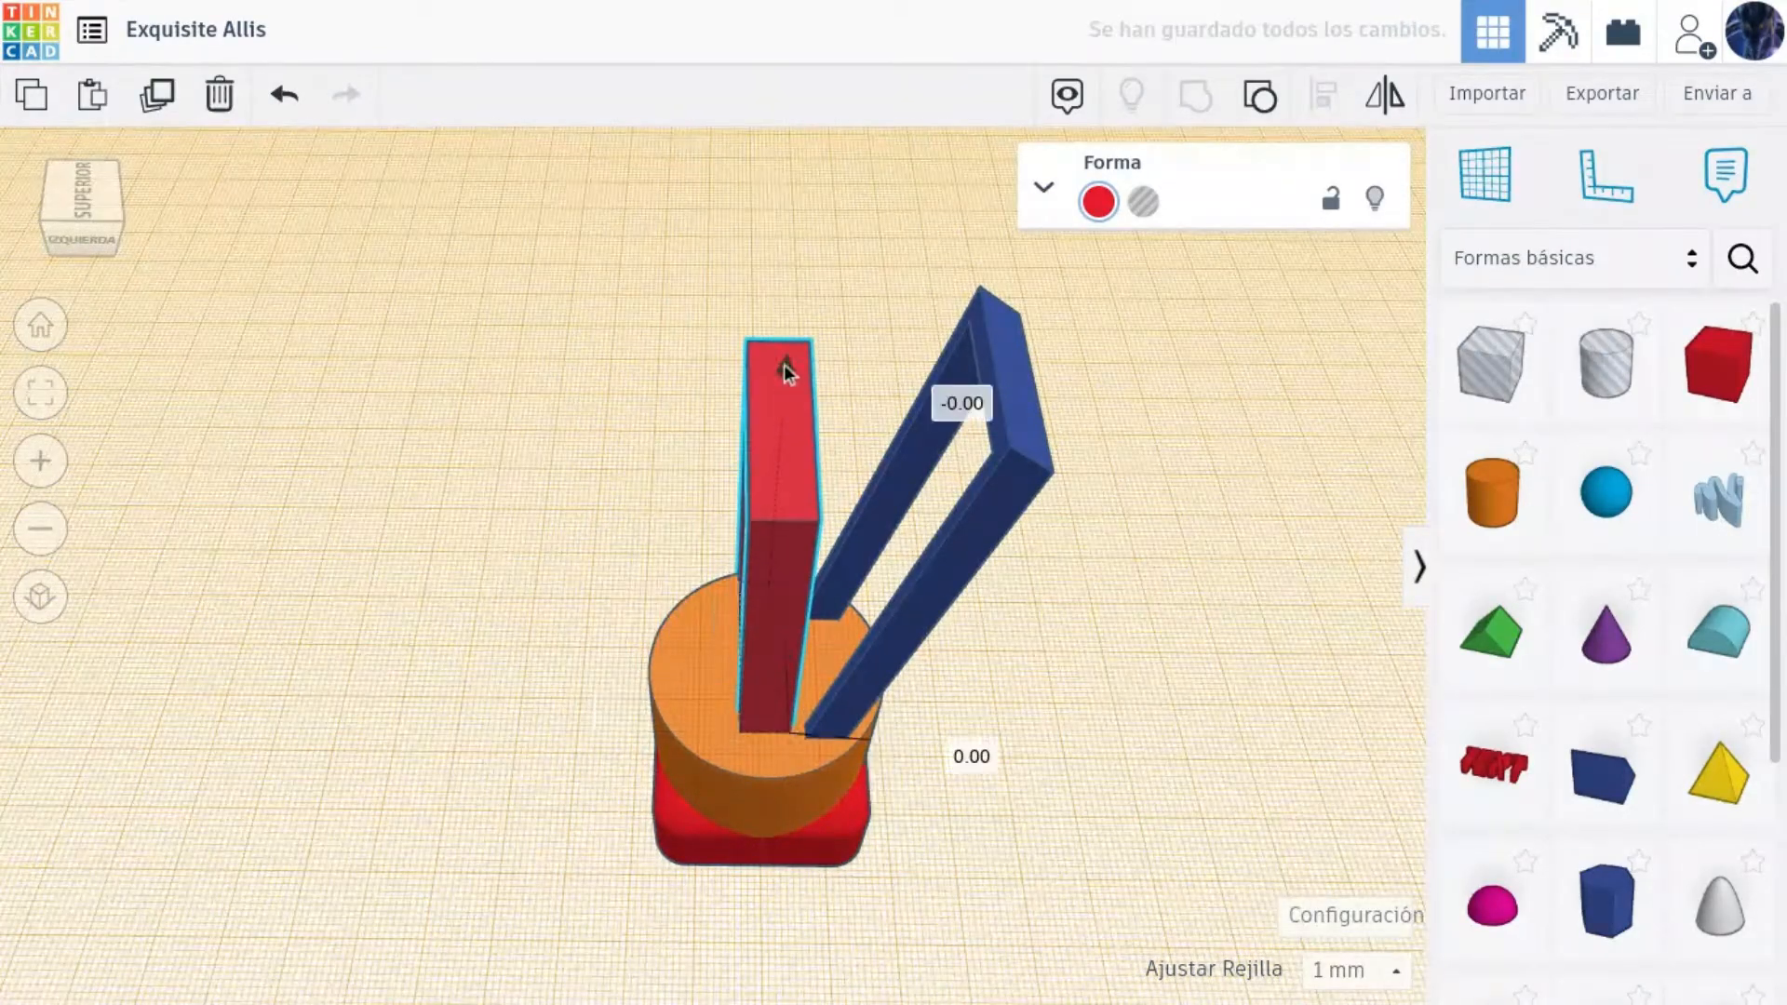
pyautogui.moveTo(785, 371); pyautogui.dragTo(801, 300)
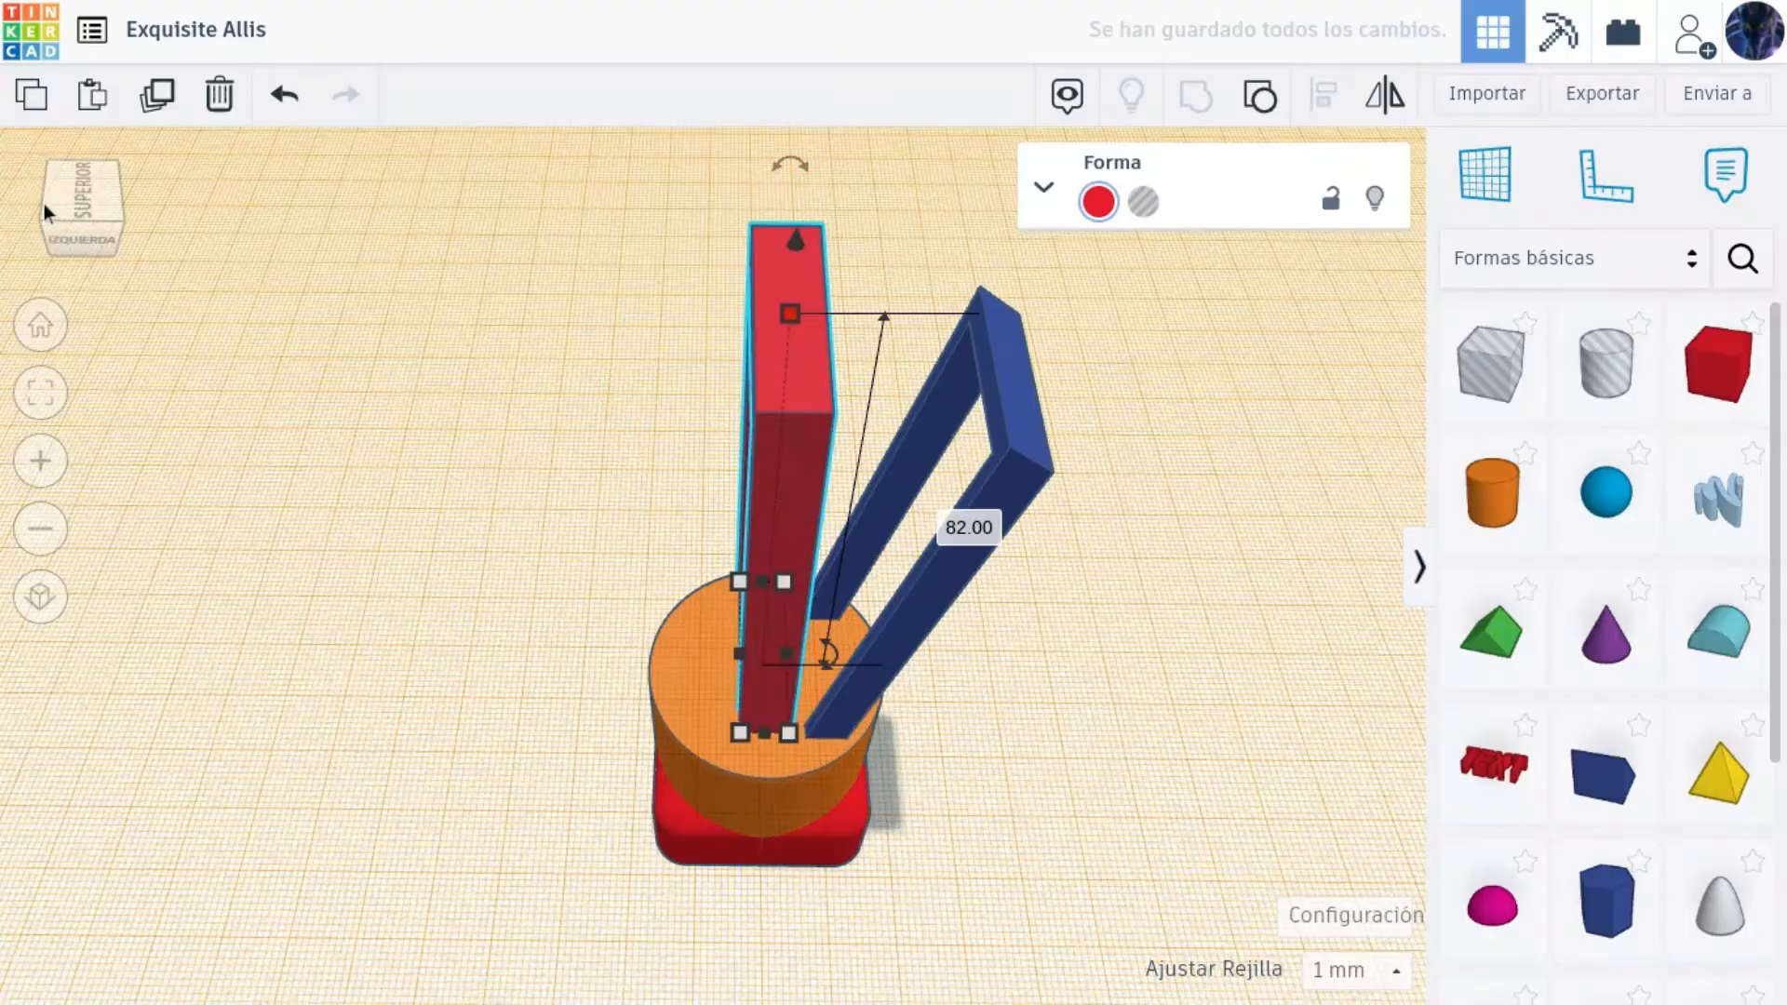
pyautogui.click(87, 191)
# Try shifting the rounded base on its own, and undo the move.
pyautogui.moveTo(996, 705); pyautogui.dragTo(739, 796)
pyautogui.click(1048, 692)
pyautogui.moveTo(914, 819); pyautogui.dragTo(729, 819)
pyautogui.hotkey('ctrl', 'z')
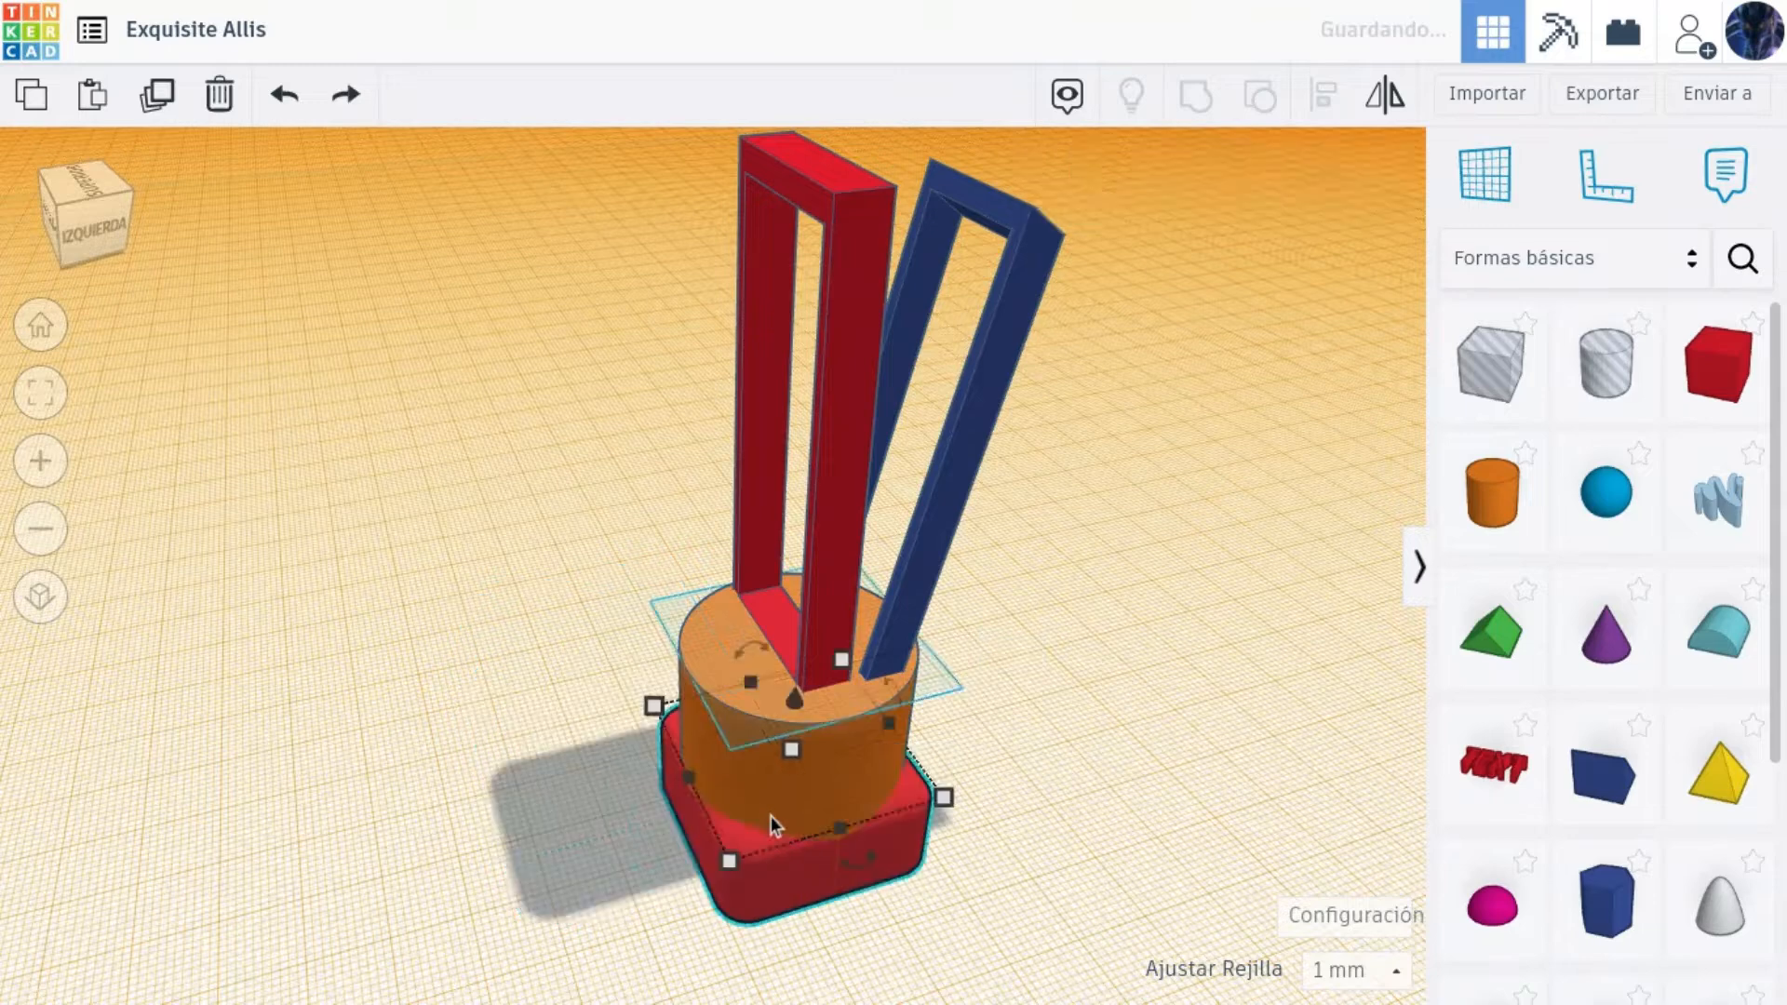
# Stretch the cylinder and the rounded base together to about 68.5 mm long, away from the frames.
pyautogui.keyDown('shift'); pyautogui.click(771, 791); pyautogui.keyUp('shift')
pyautogui.moveTo(688, 670); pyautogui.dragTo(516, 710)
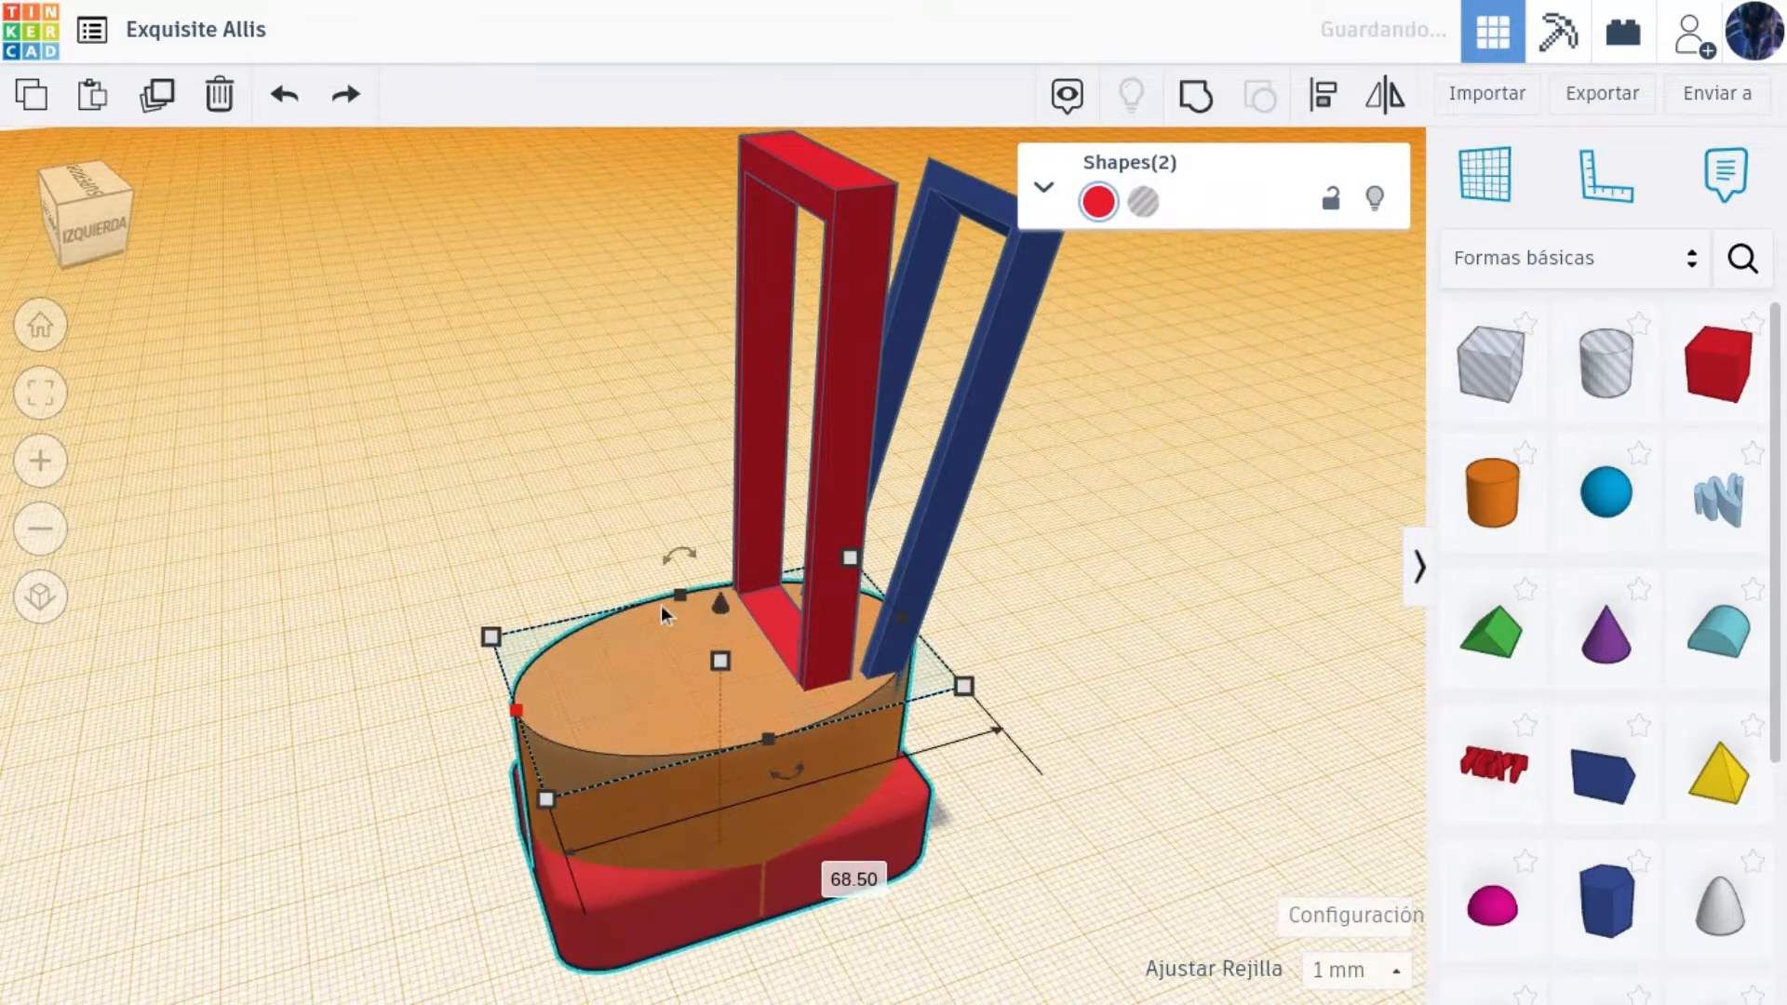
pyautogui.click(1074, 682)
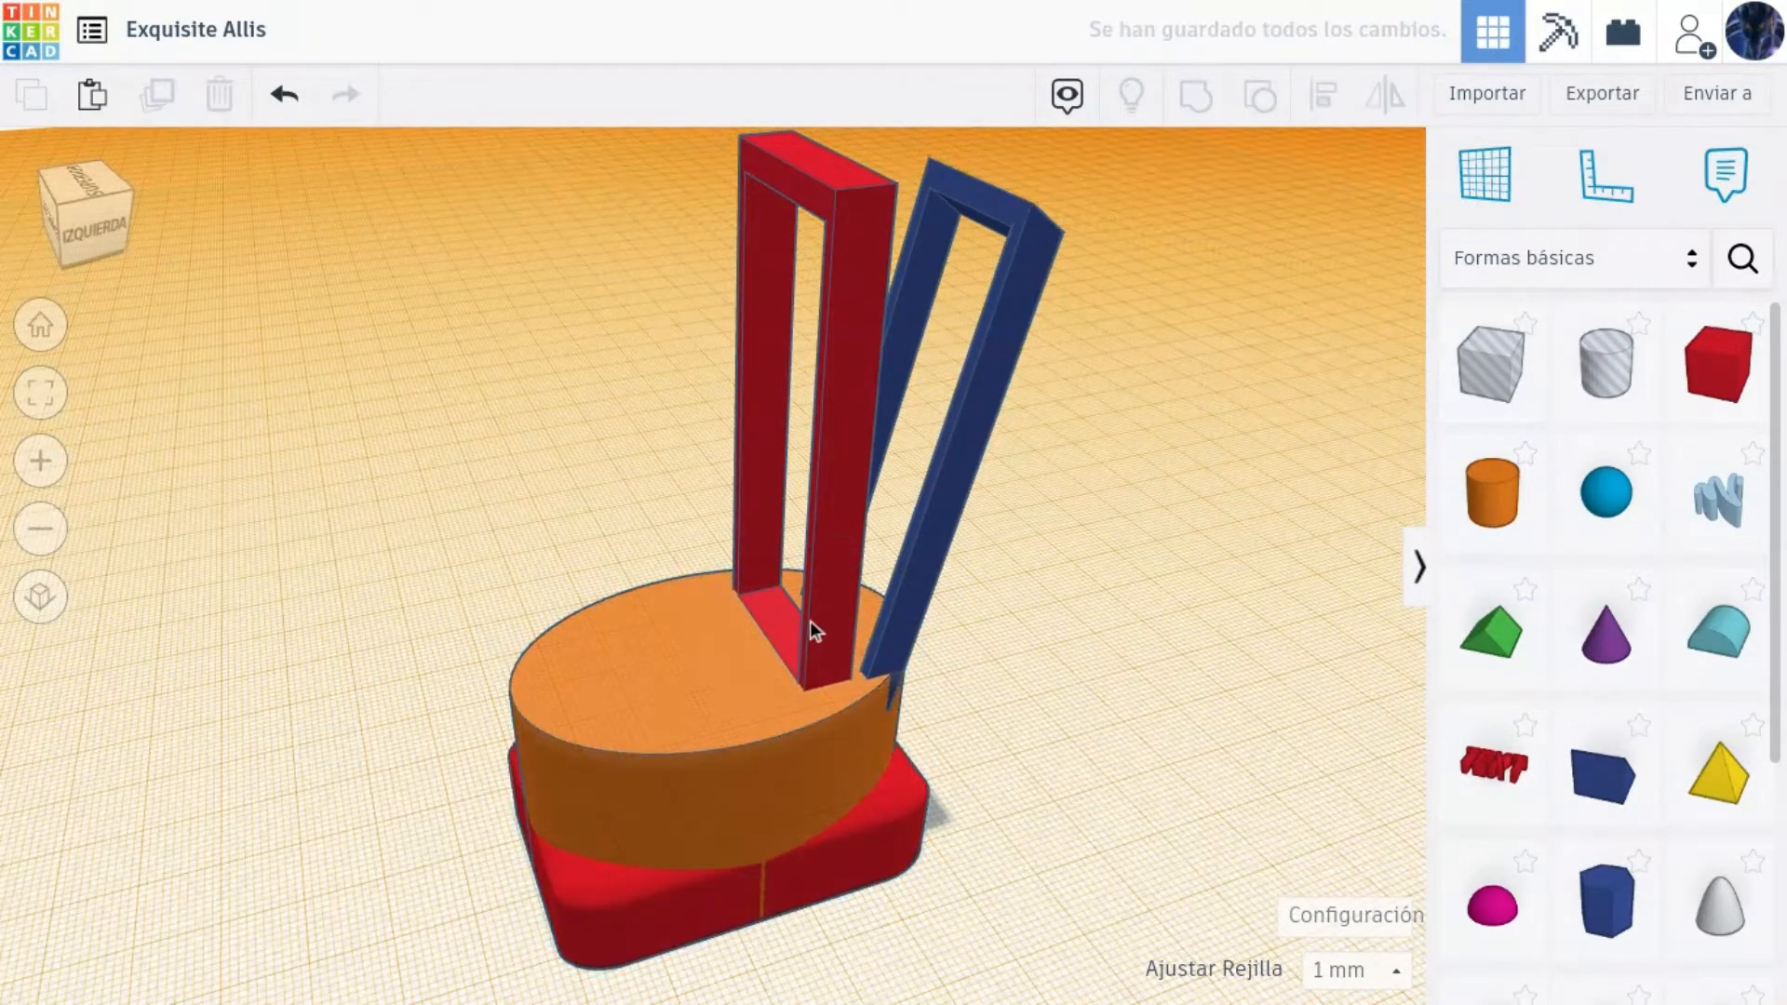
# Move the red frame along the stretched cylinder top, away from the tilted blue frame.
pyautogui.moveTo(809, 619); pyautogui.dragTo(677, 683)
pyautogui.scroll(-4, 648, 195)
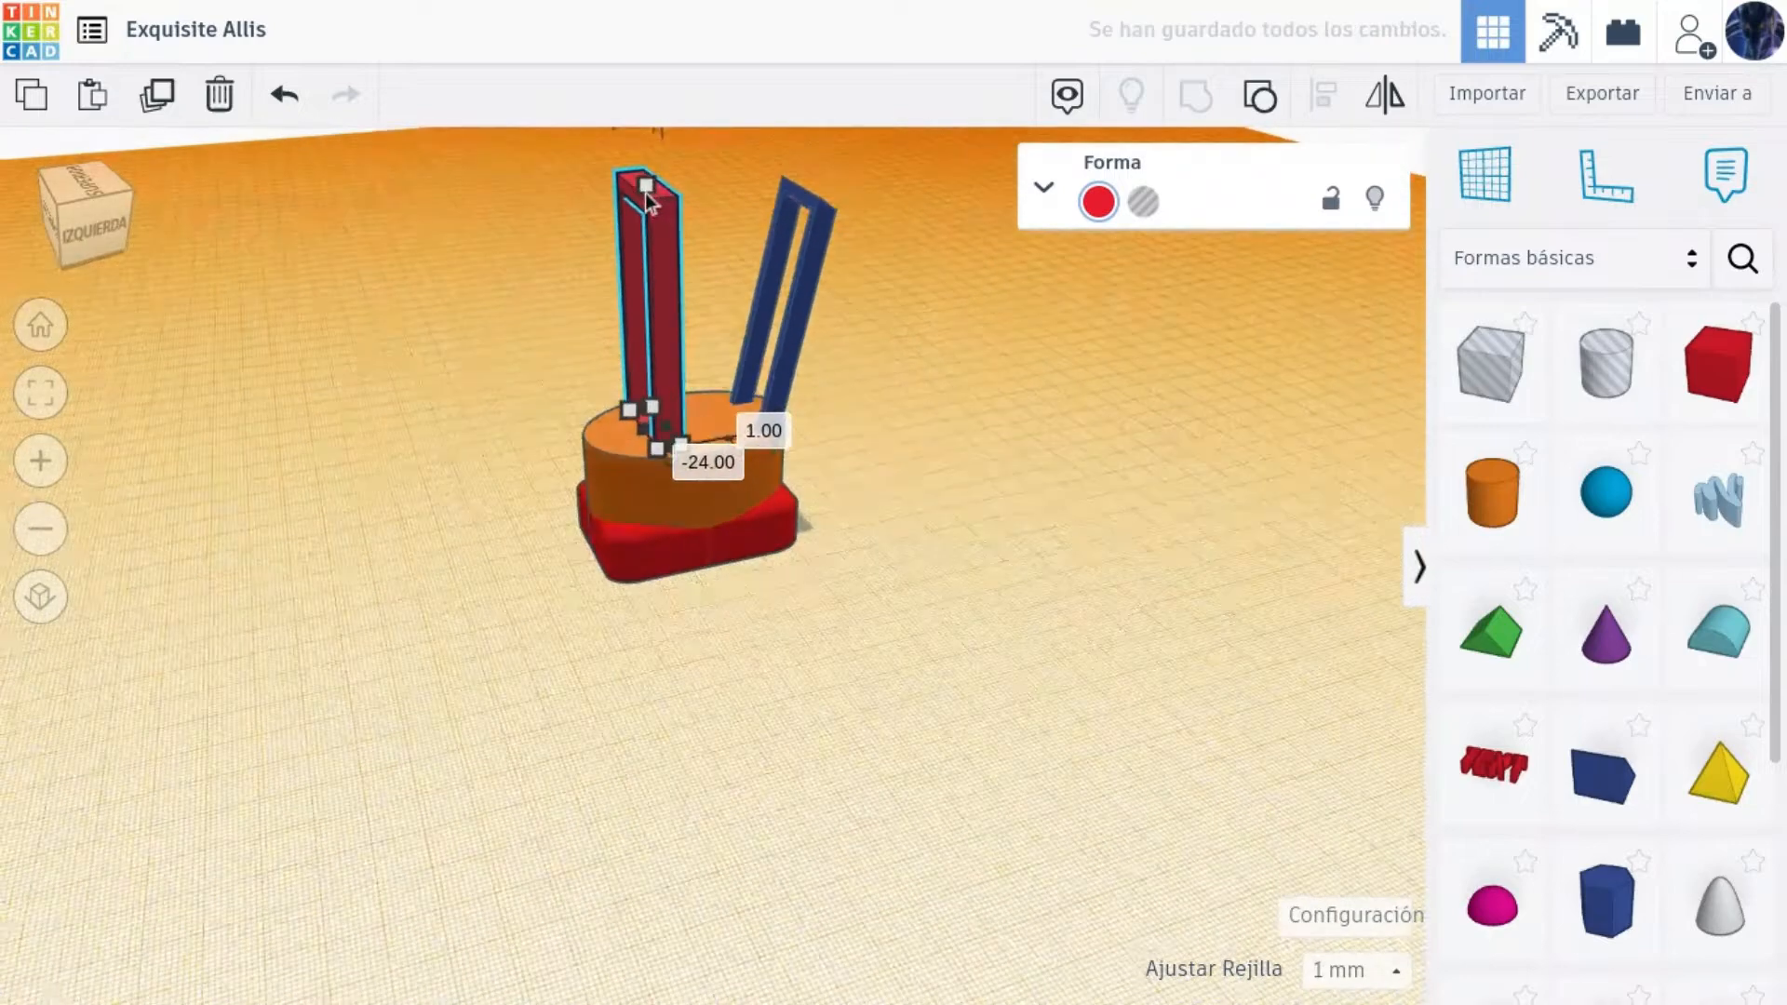
pyautogui.scroll(4, 645, 192)
pyautogui.scroll(-5, 645, 190)
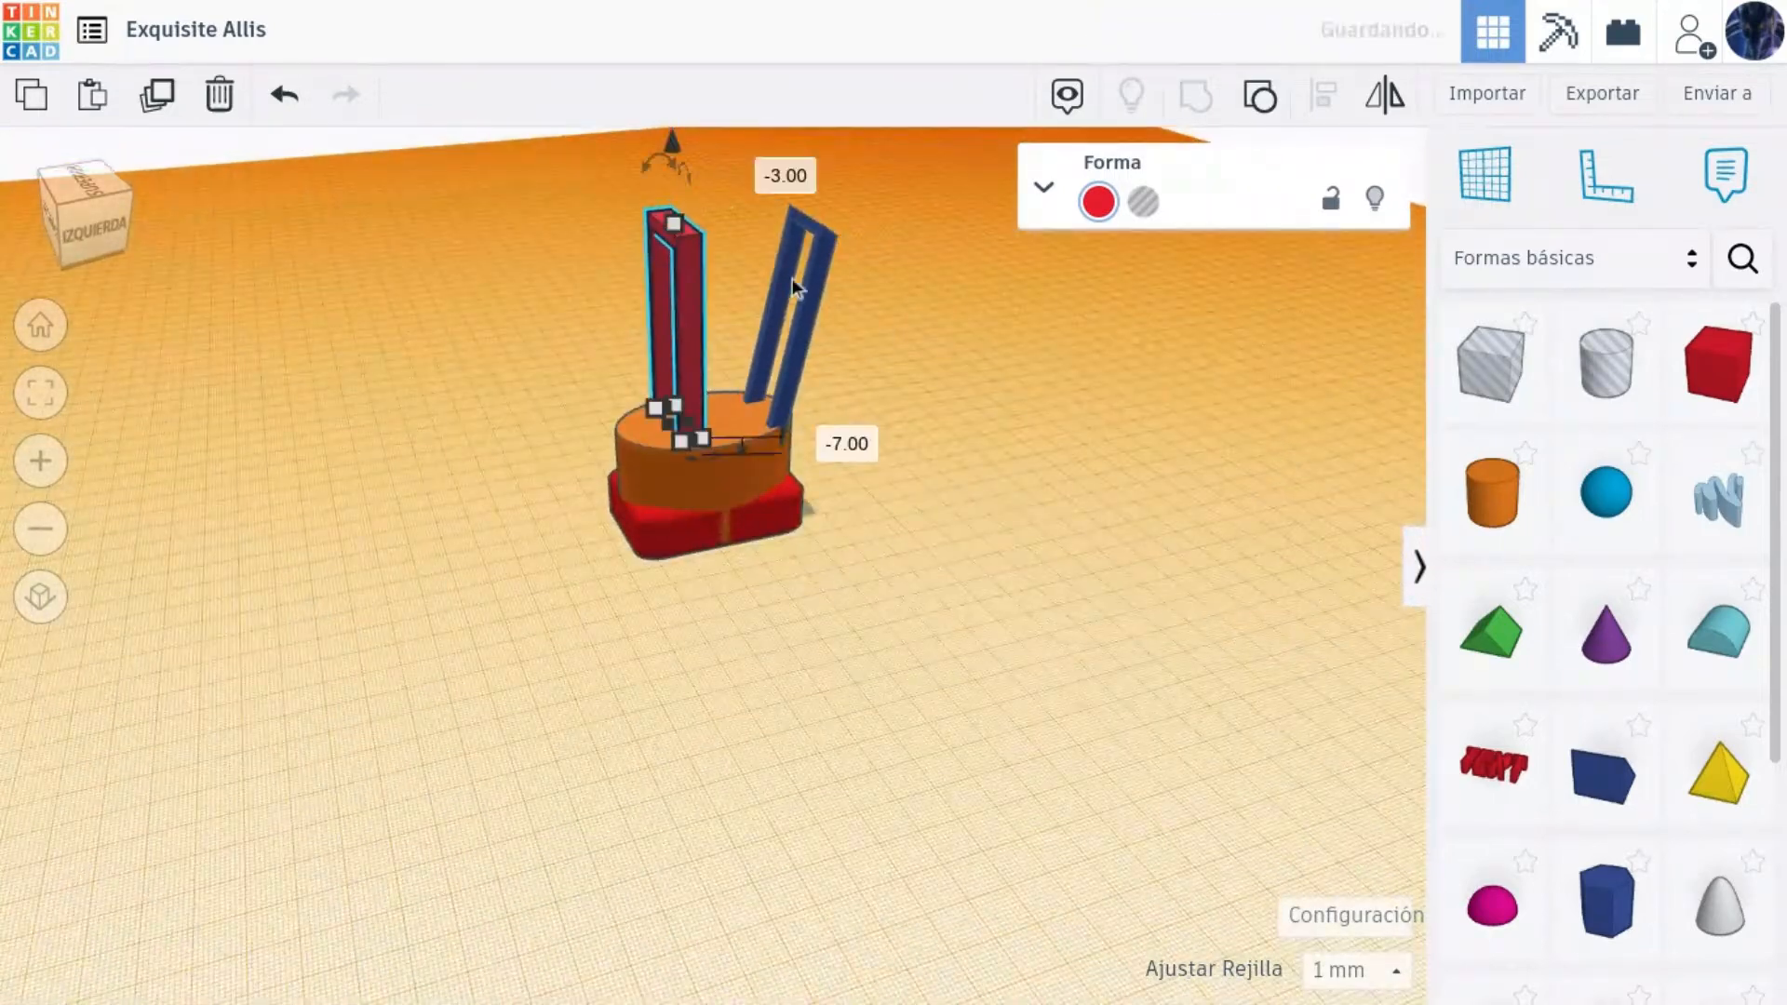
# Align the tilted blue frame with the upright red frame across the cylinder's width.
pyautogui.click(818, 279)
pyautogui.scroll(5, 818, 279)
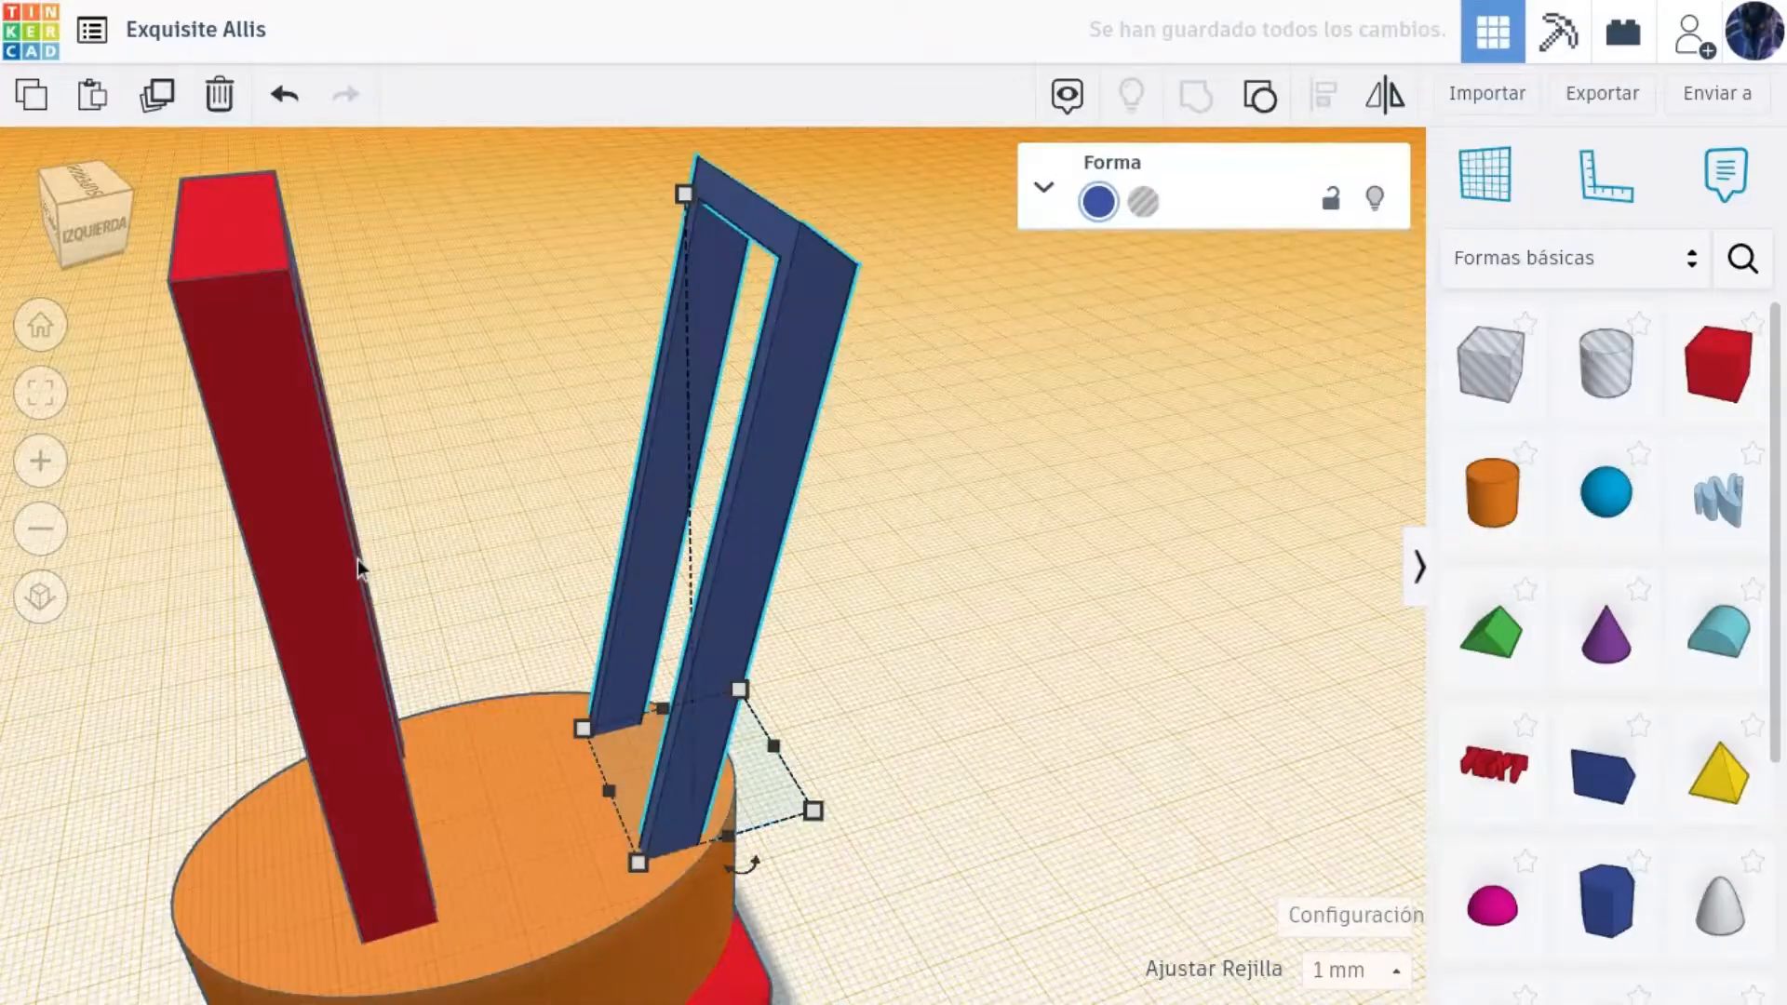
pyautogui.keyDown('shift'); pyautogui.click(368, 753); pyautogui.keyUp('shift')
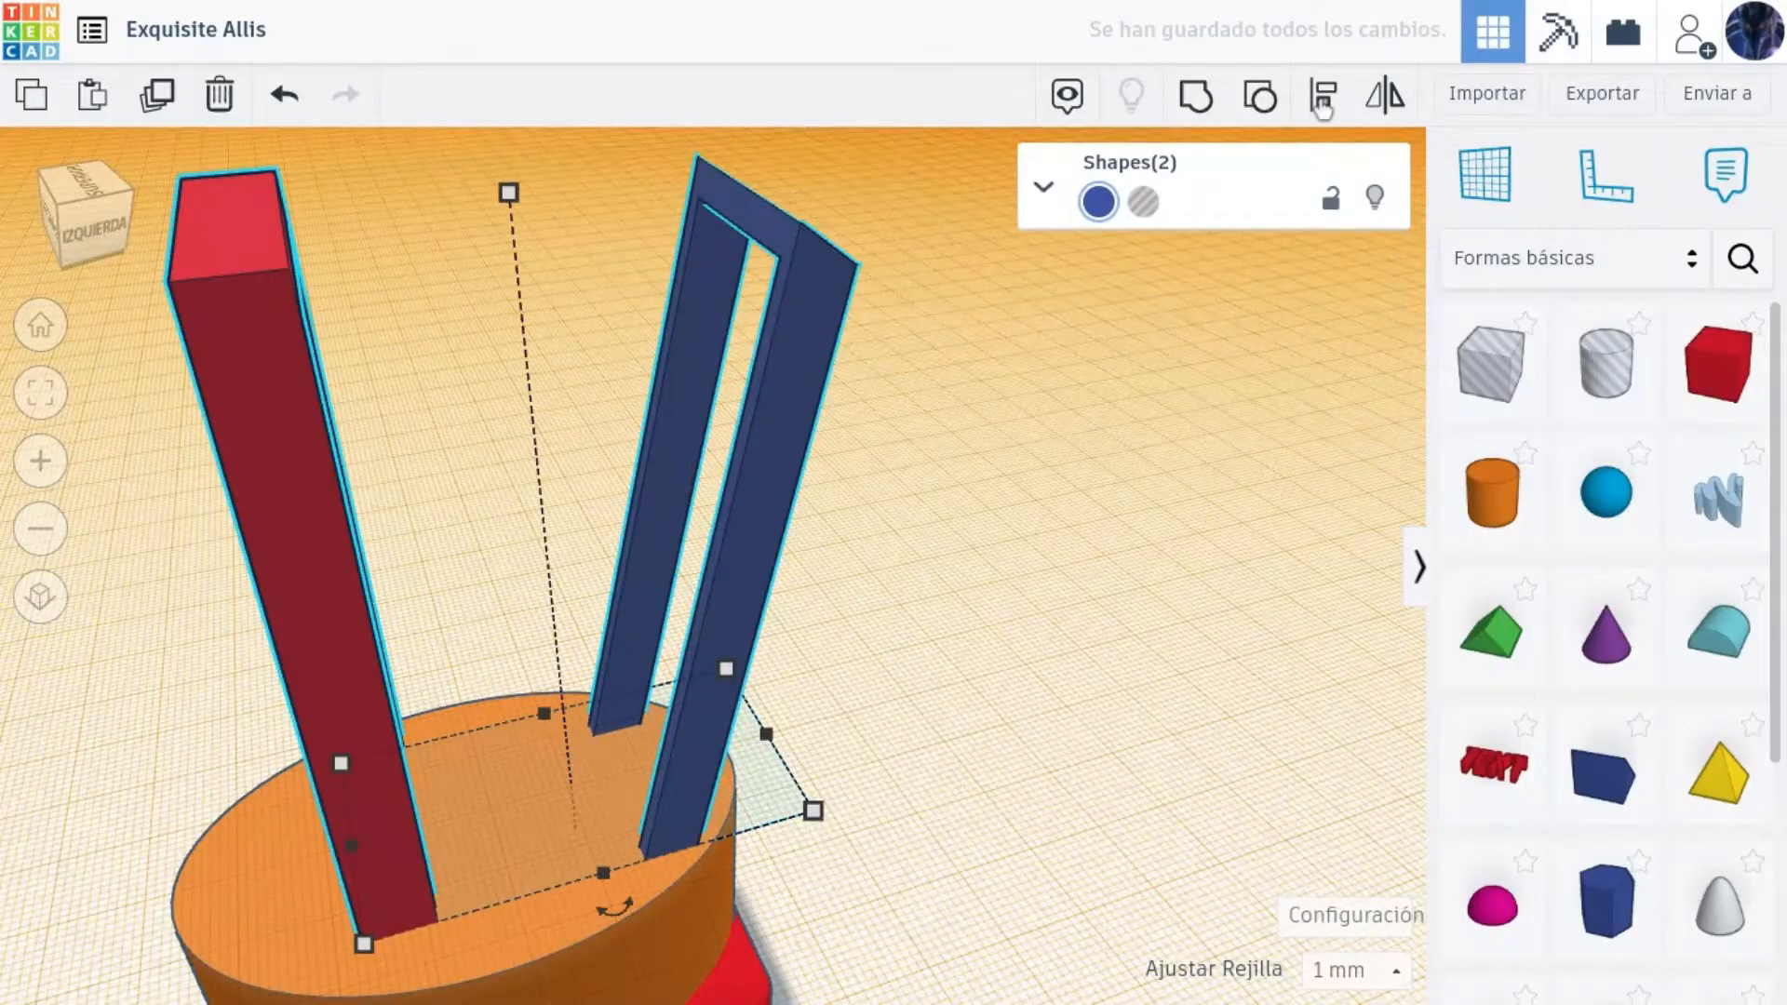
pyautogui.click(1020, 717)
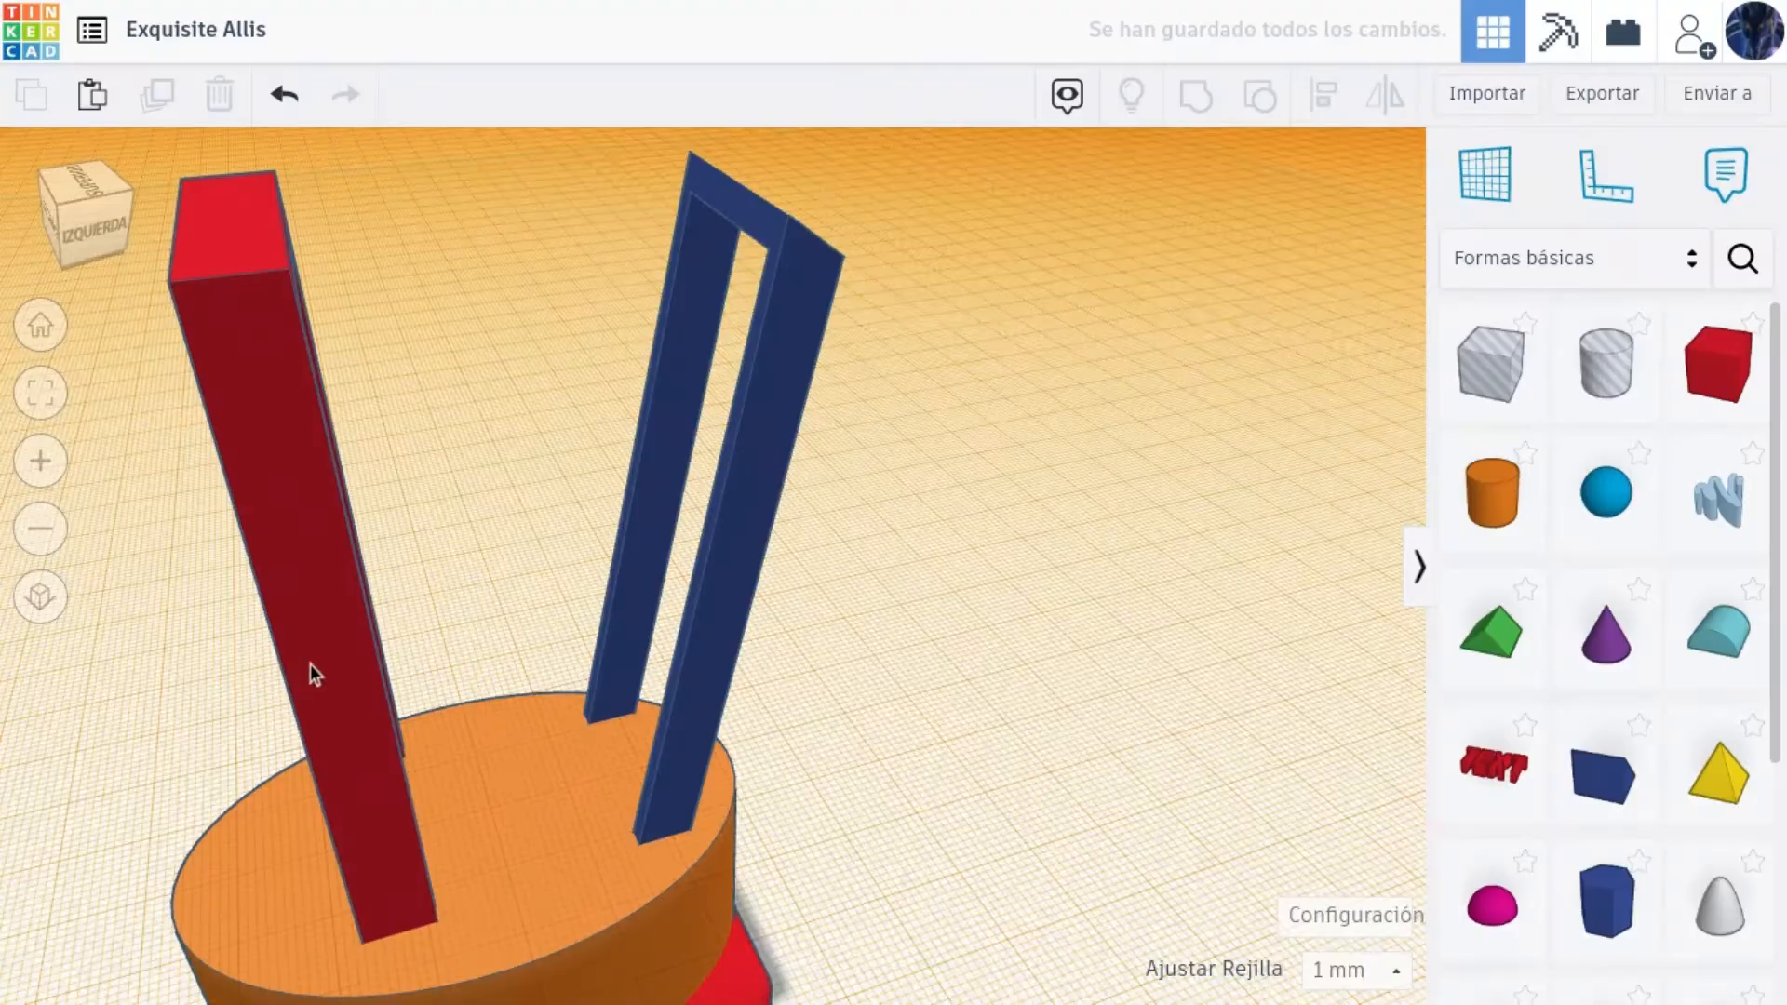
# Recolour the upright red frame blue.
pyautogui.click(310, 662)
pyautogui.click(1098, 201)
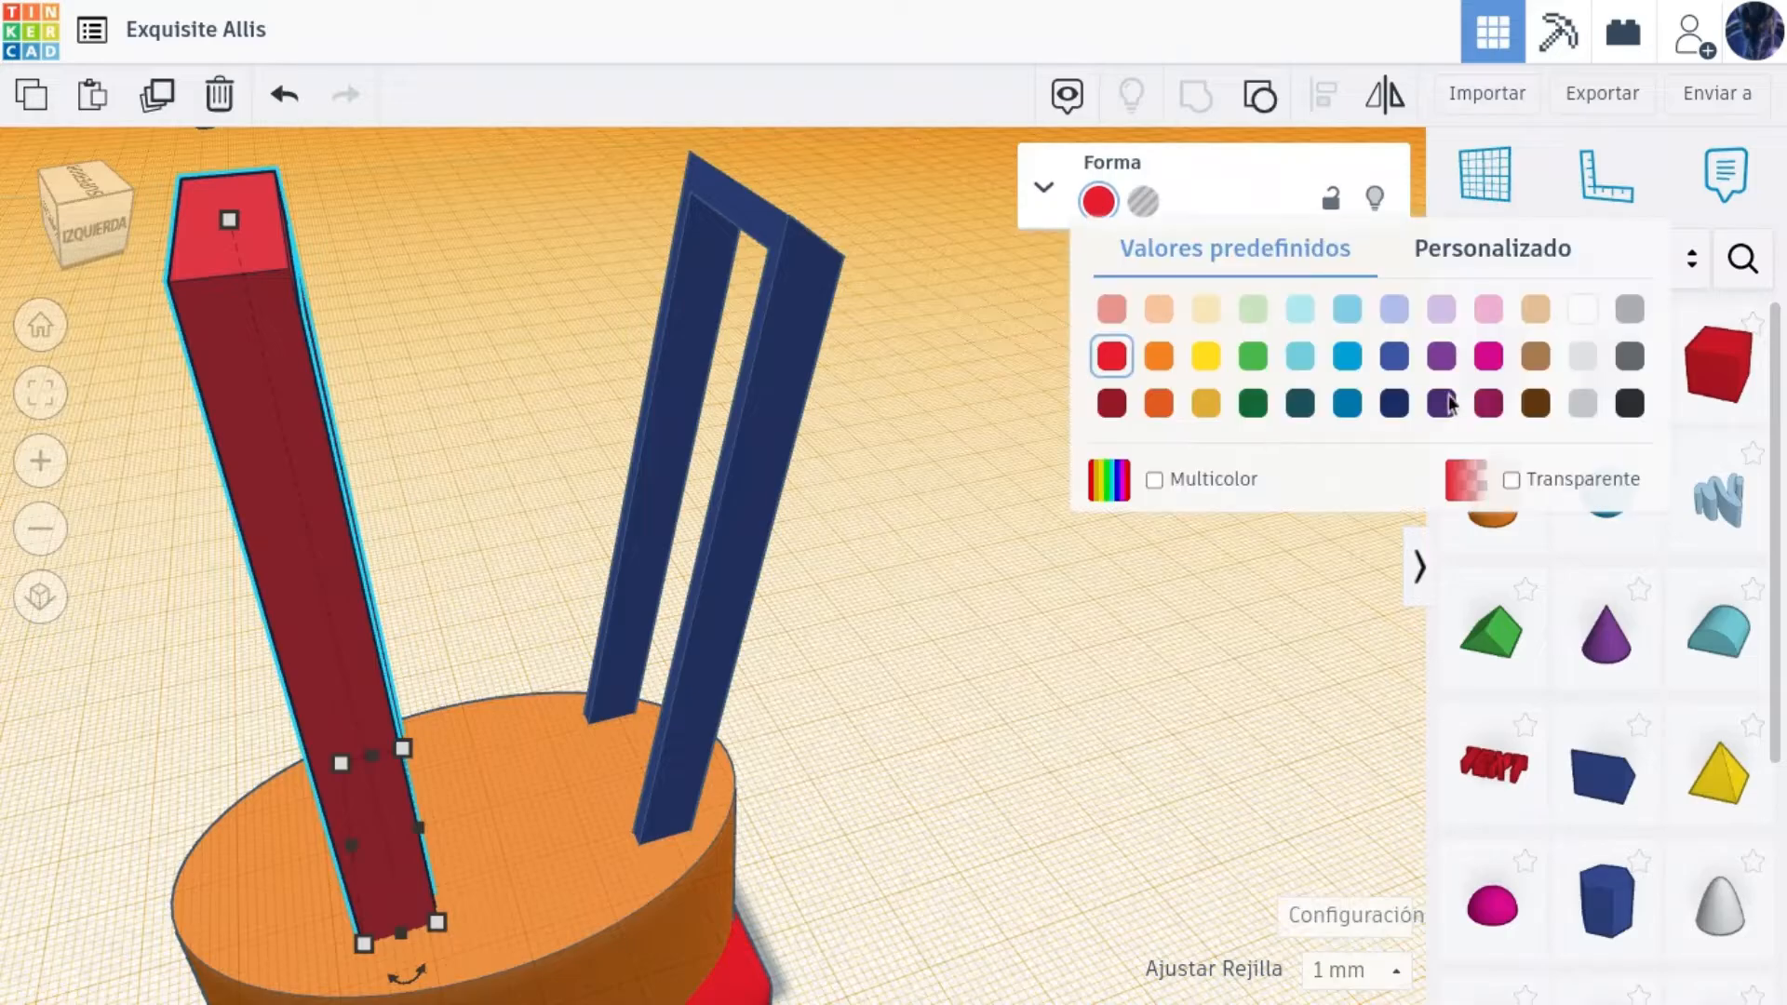
pyautogui.click(1393, 356)
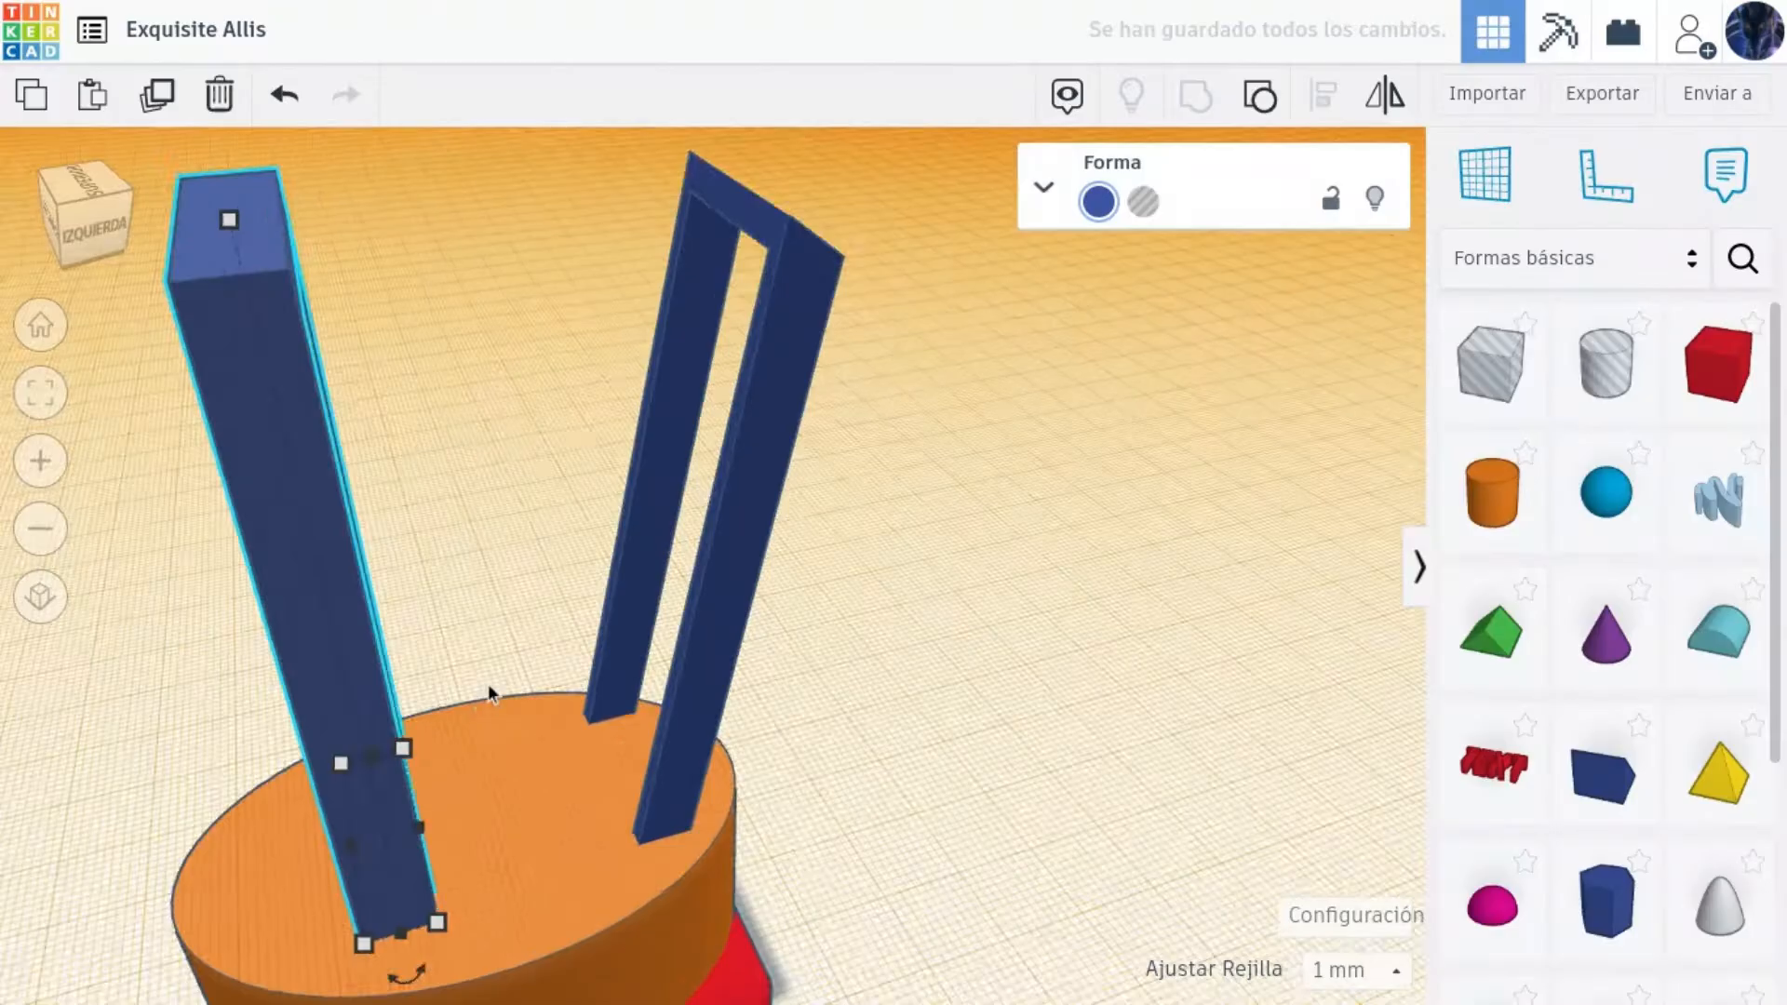
pyautogui.scroll(-2, 486, 683)
pyautogui.click(486, 683)
# Duplicate the tilted blue frame, rotate the copy toward the opposite side and move it past the upright frame.
pyautogui.click(672, 454)
pyautogui.moveTo(590, 273); pyautogui.dragTo(447, 543)
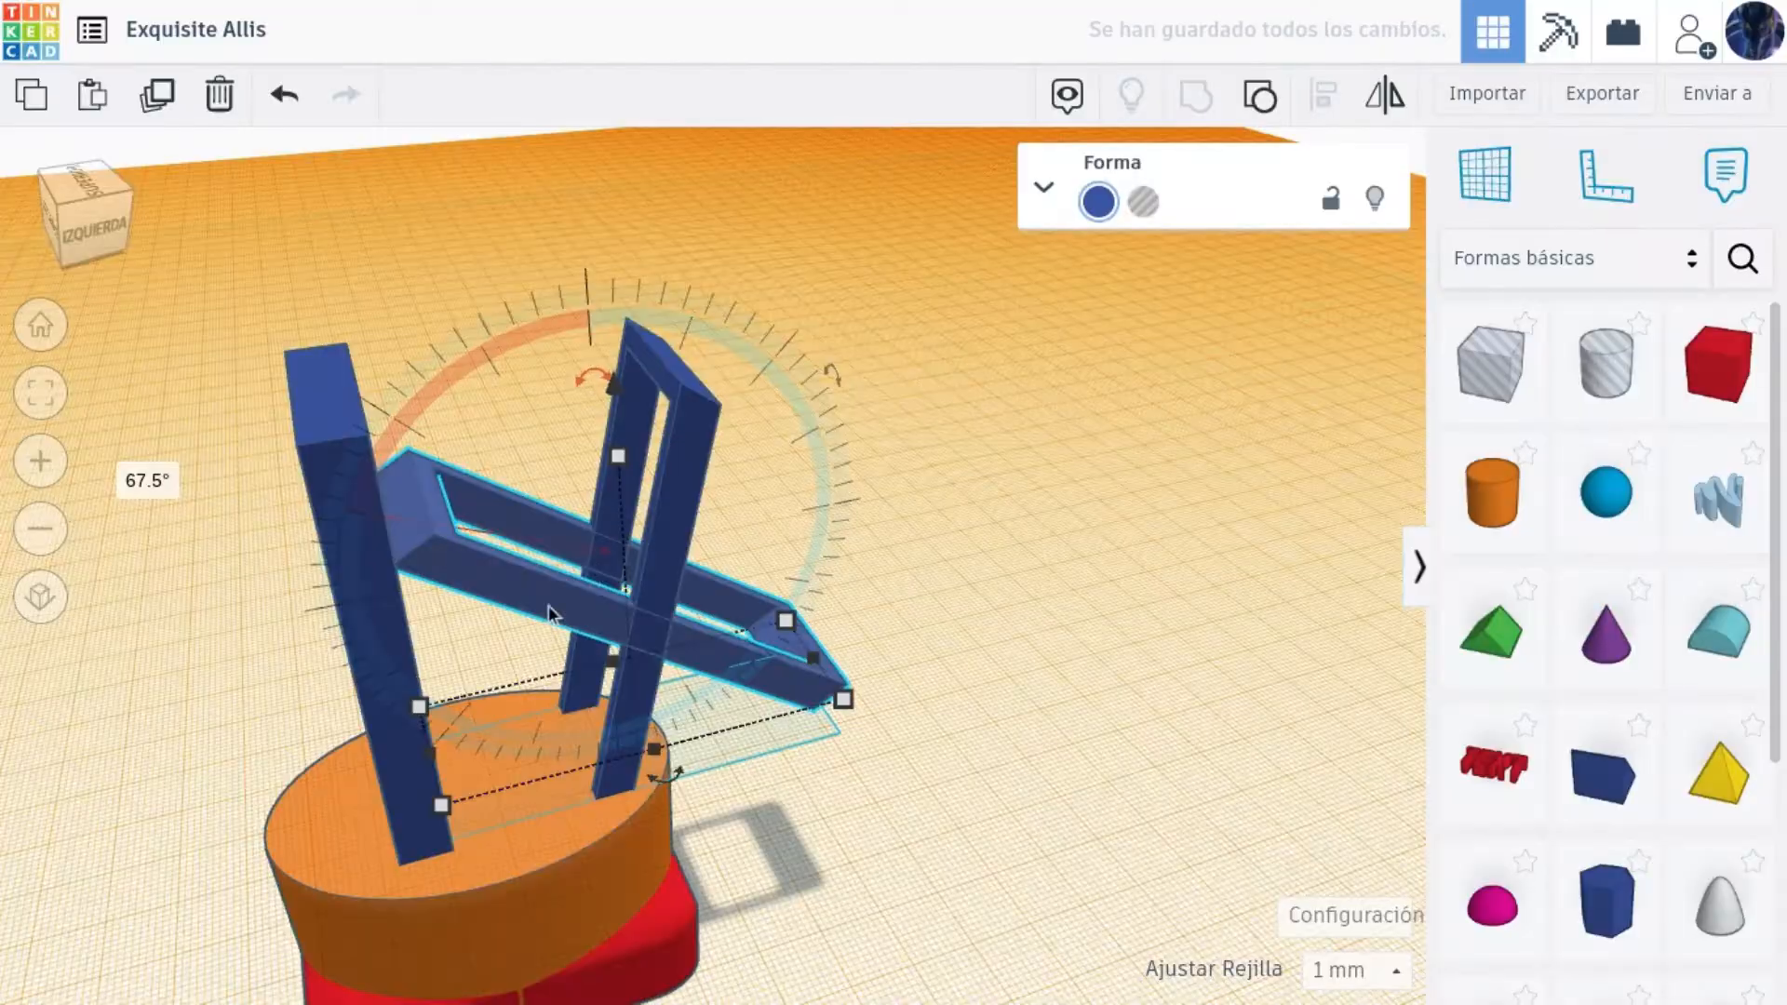
pyautogui.moveTo(447, 543); pyautogui.dragTo(20, 697)
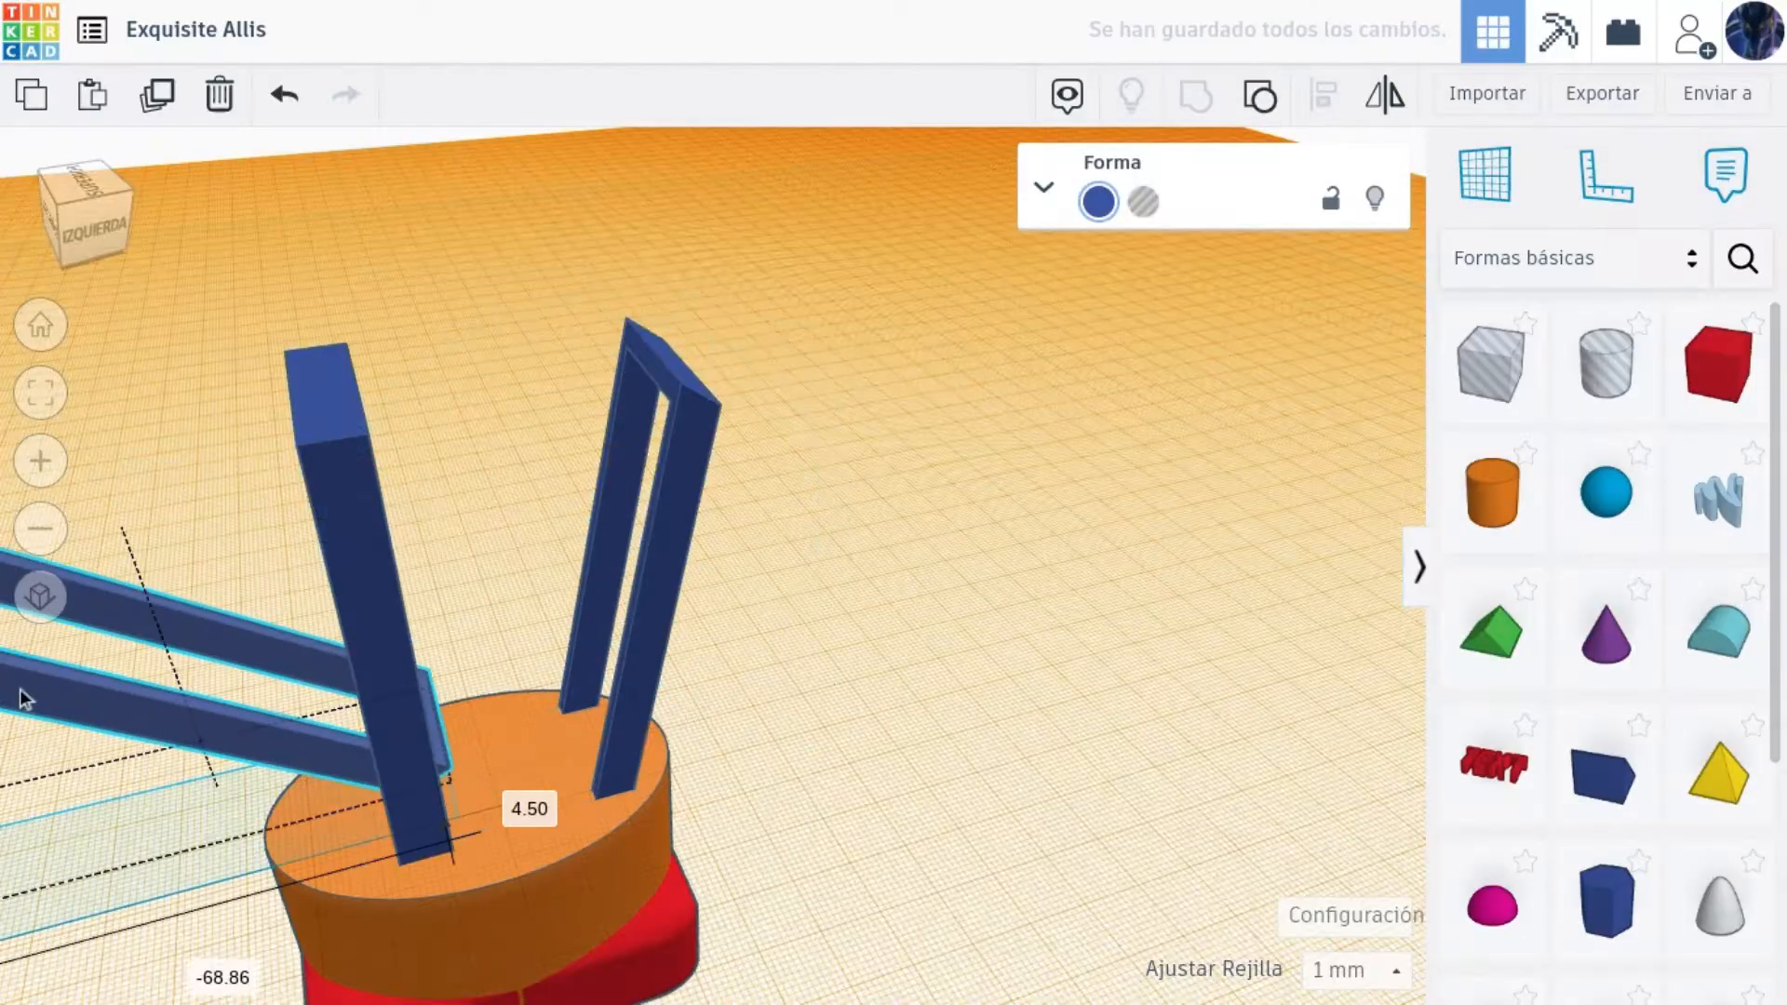
# Fit the low-lying frame copy against the cylinder's outer edge and lower it into position.
pyautogui.click(56, 391)
pyautogui.moveTo(823, 654); pyautogui.dragTo(711, 725)
pyautogui.moveTo(574, 363); pyautogui.dragTo(596, 487)
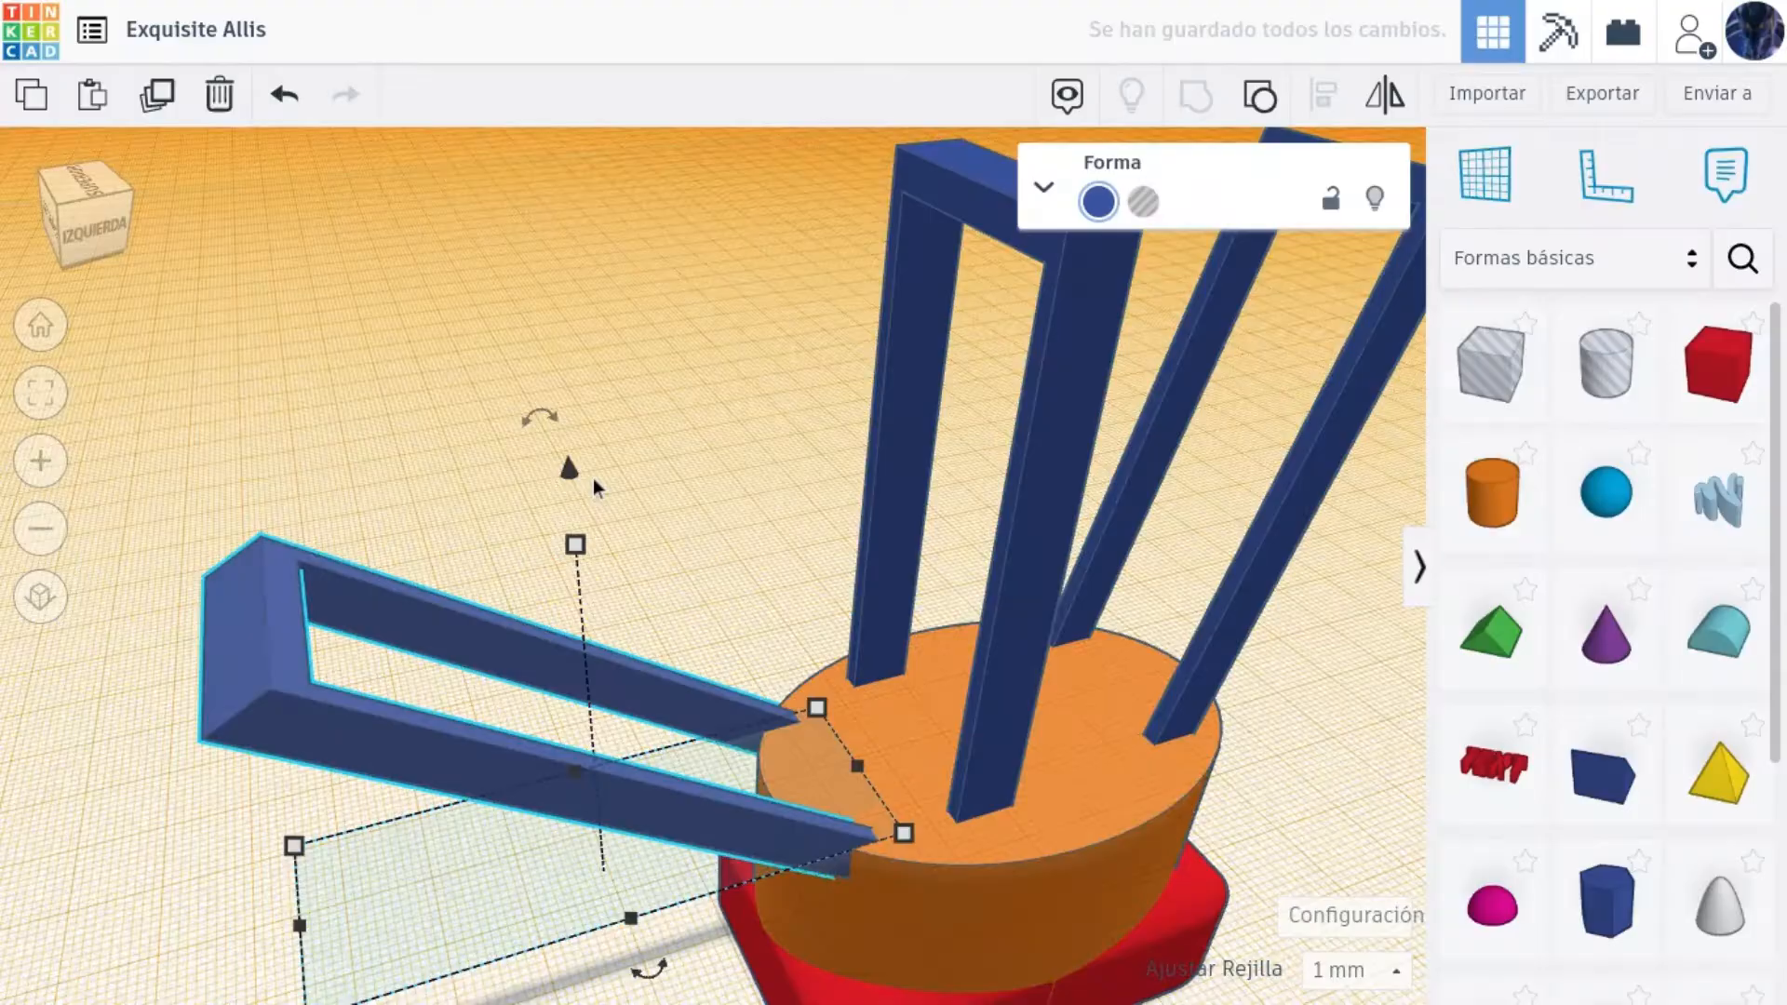
pyautogui.click(592, 479)
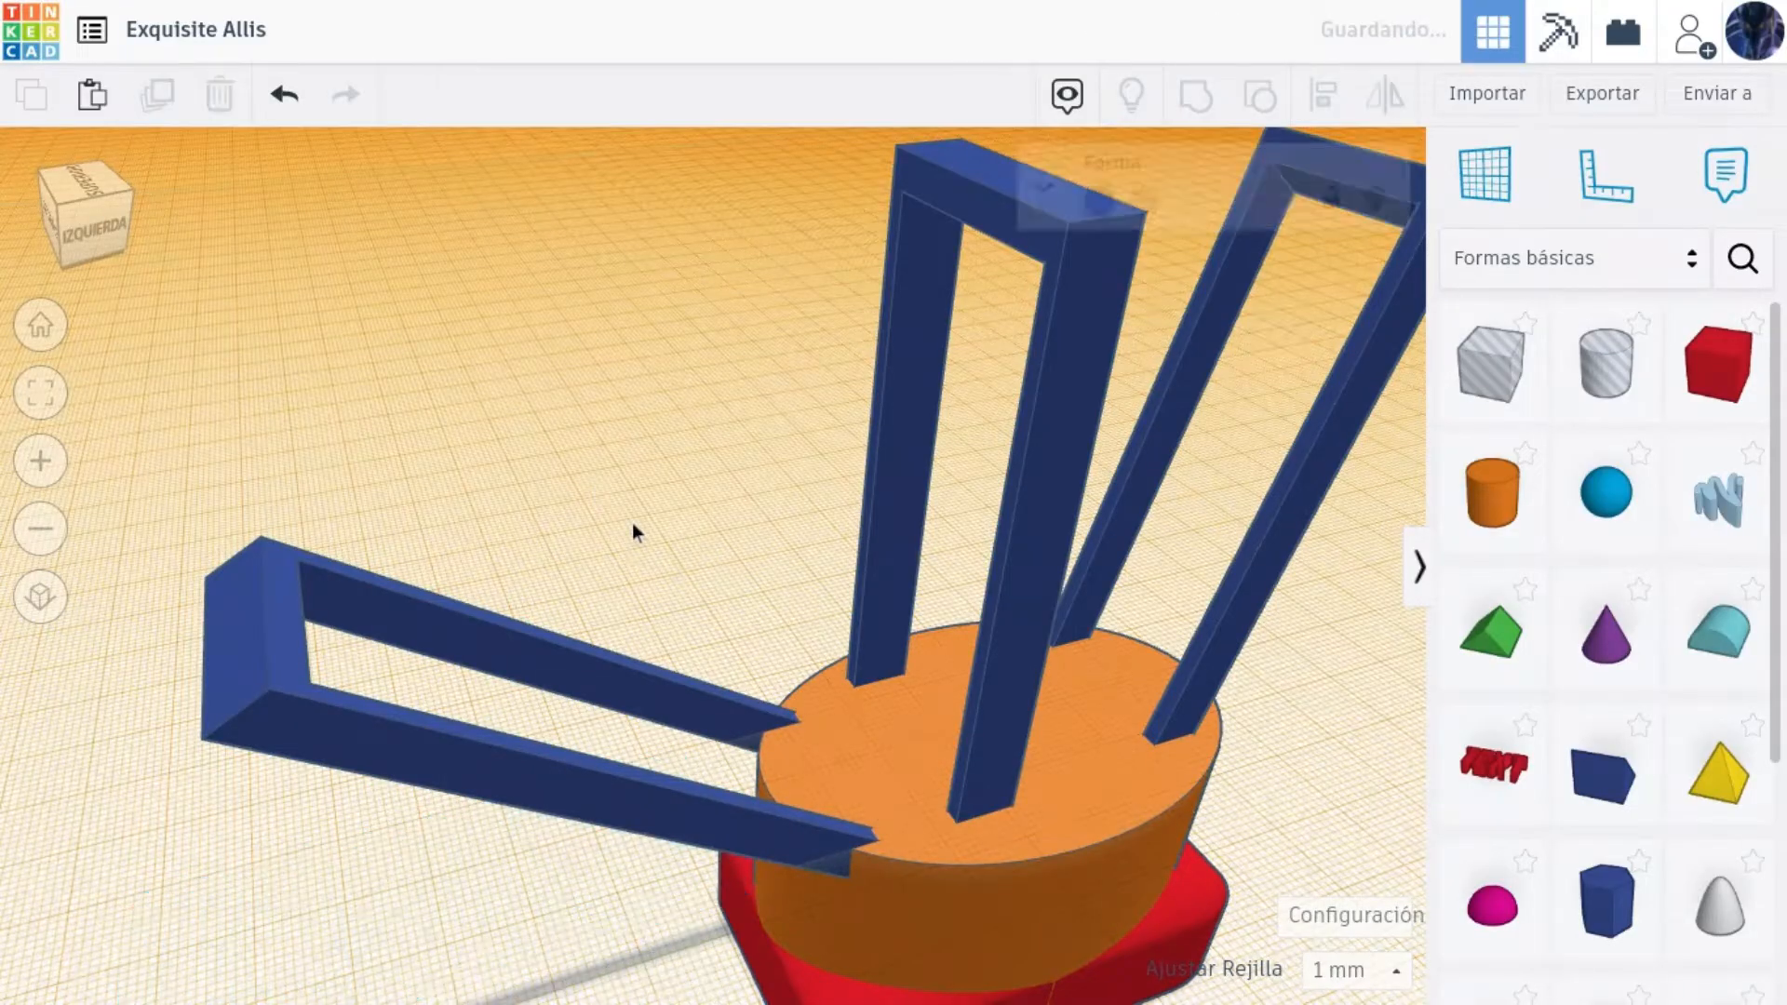
# Duplicate the low-lying frame, raise the copy above it and shorten it toward the cylinder.
pyautogui.click(1014, 739)
pyautogui.scroll(-1, 974, 647)
pyautogui.click(1154, 634)
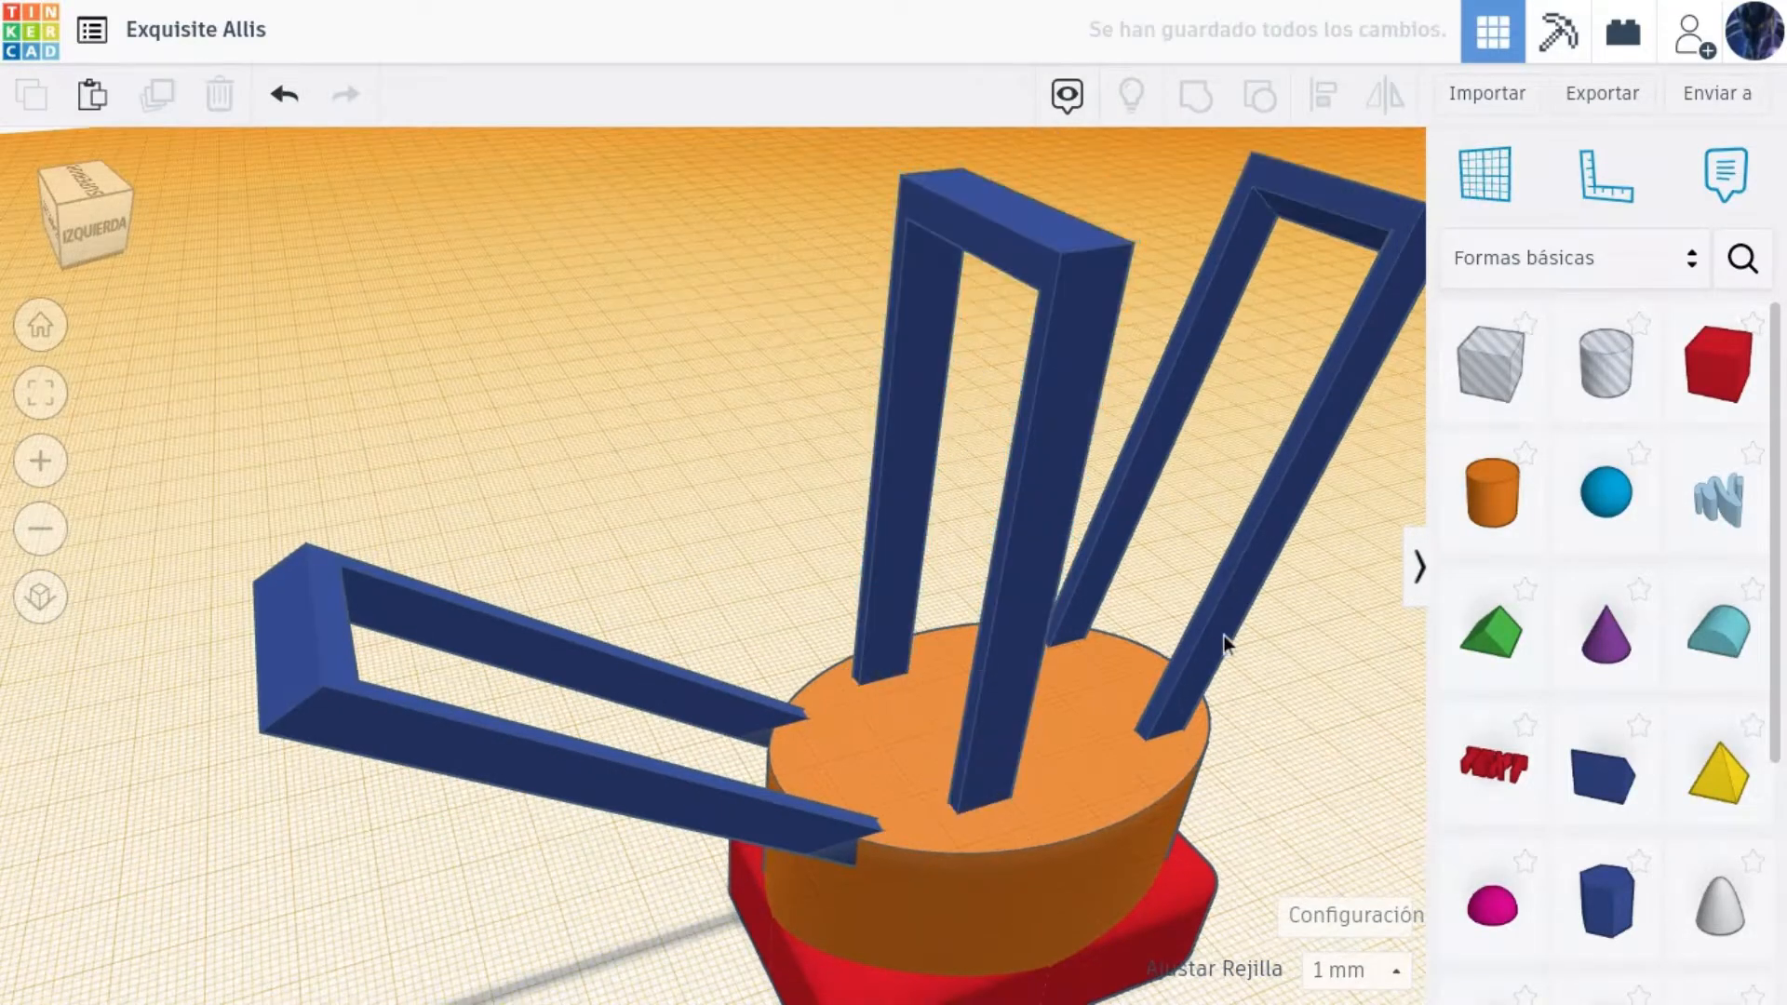
pyautogui.click(763, 812)
pyautogui.moveTo(596, 480); pyautogui.dragTo(592, 415)
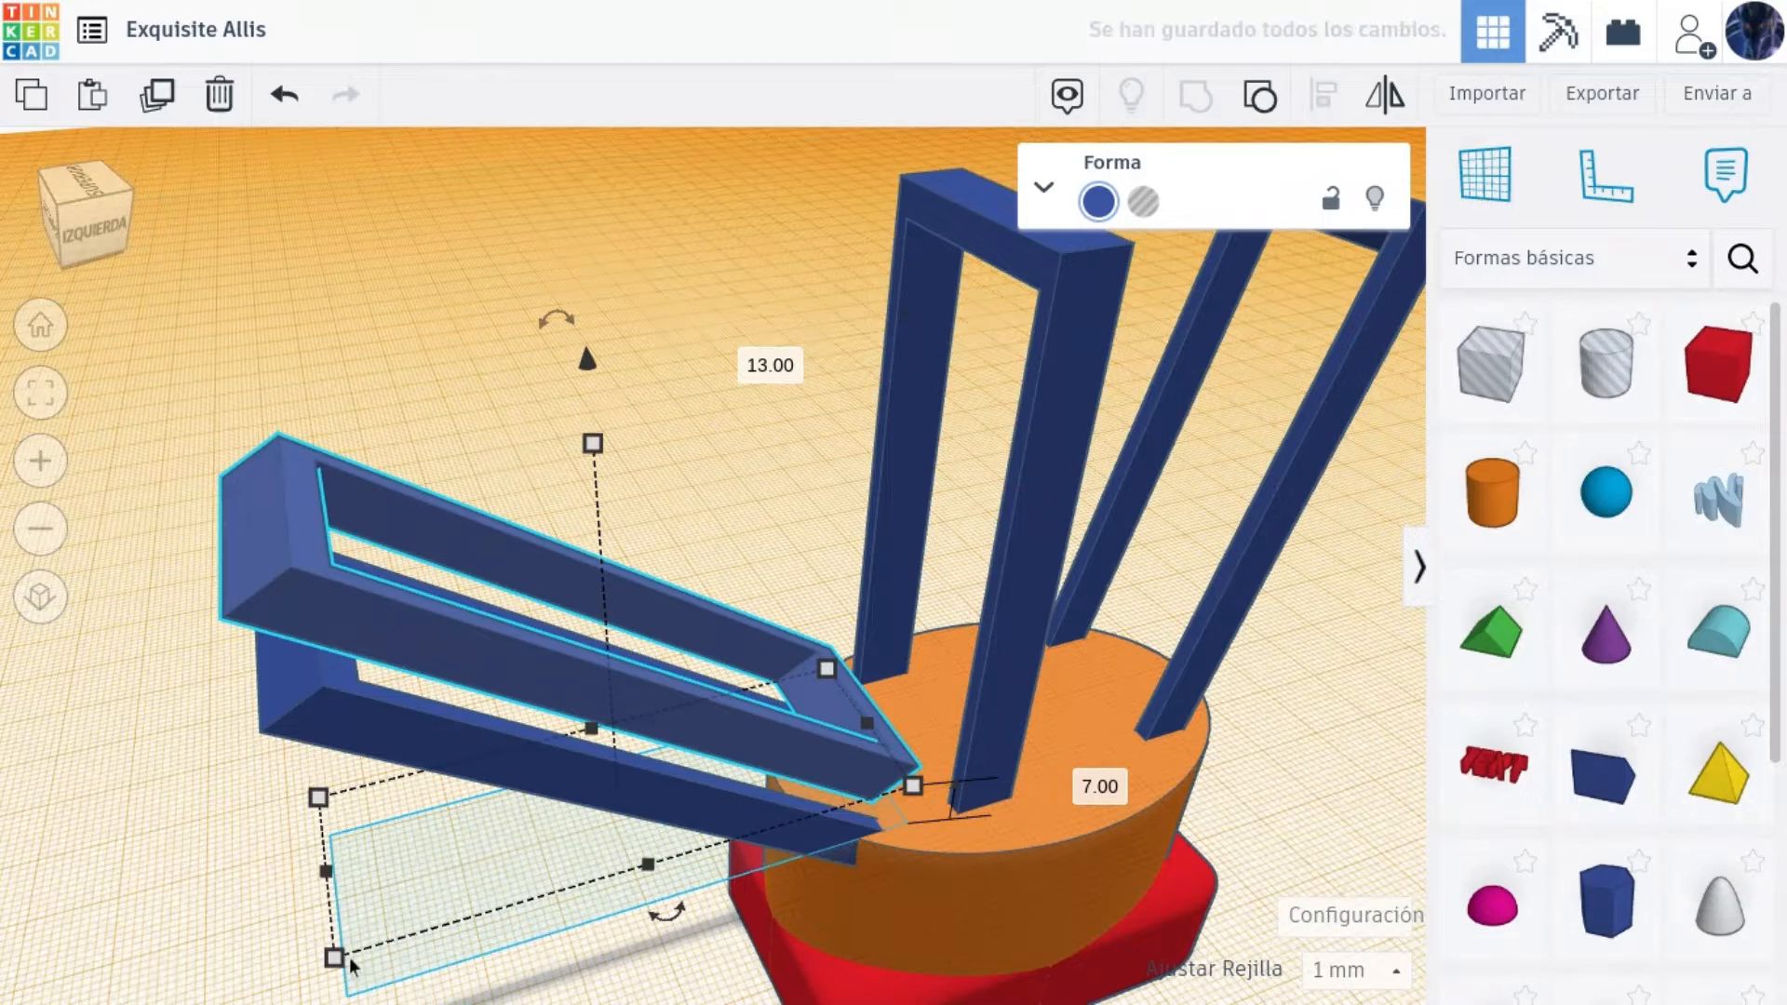
pyautogui.moveTo(326, 871); pyautogui.dragTo(578, 829)
# Lower the shortened frame copy and nudge it onto the cylinder's top beside the upright frame.
pyautogui.moveTo(728, 337); pyautogui.dragTo(742, 443)
pyautogui.press('Right')
pyautogui.press('Right')
pyautogui.press('Right')
pyautogui.press('Right')
pyautogui.press('Right')
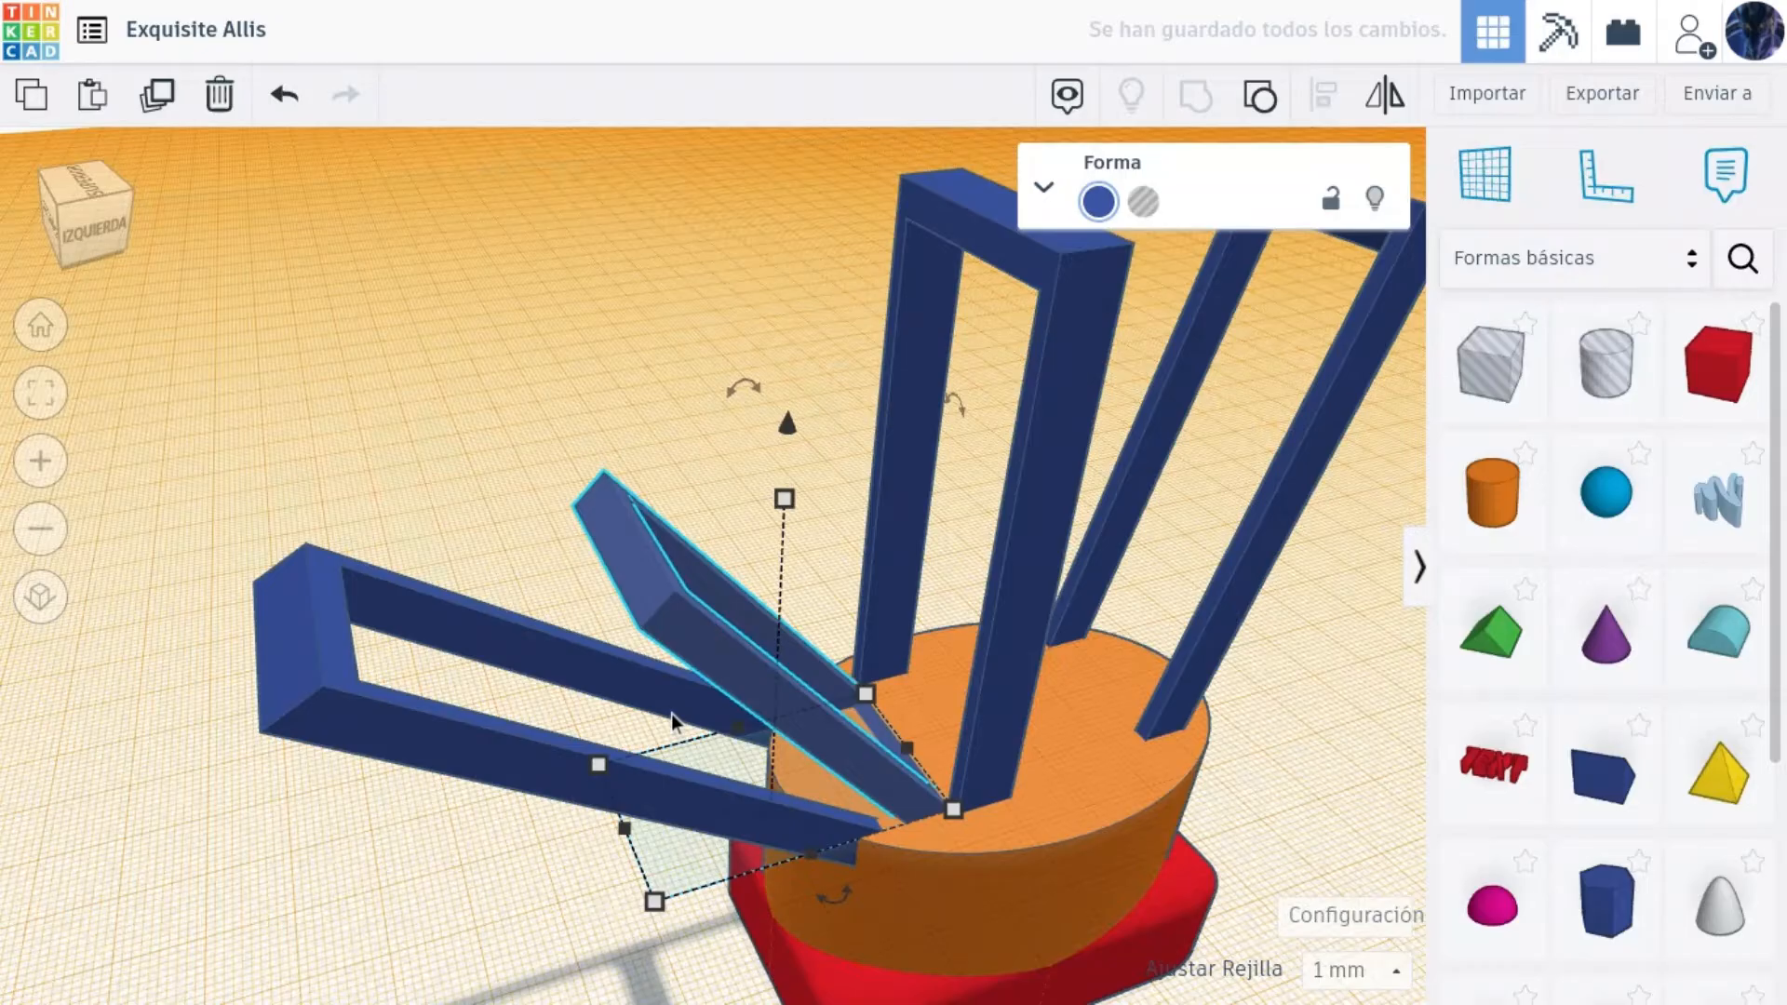
# Duplicate the upright blue frame and rotate the copy until it lies flat, pointing past the leaning frame on the opposite side.
pyautogui.moveTo(672, 713); pyautogui.dragTo(95, 201, button='right')
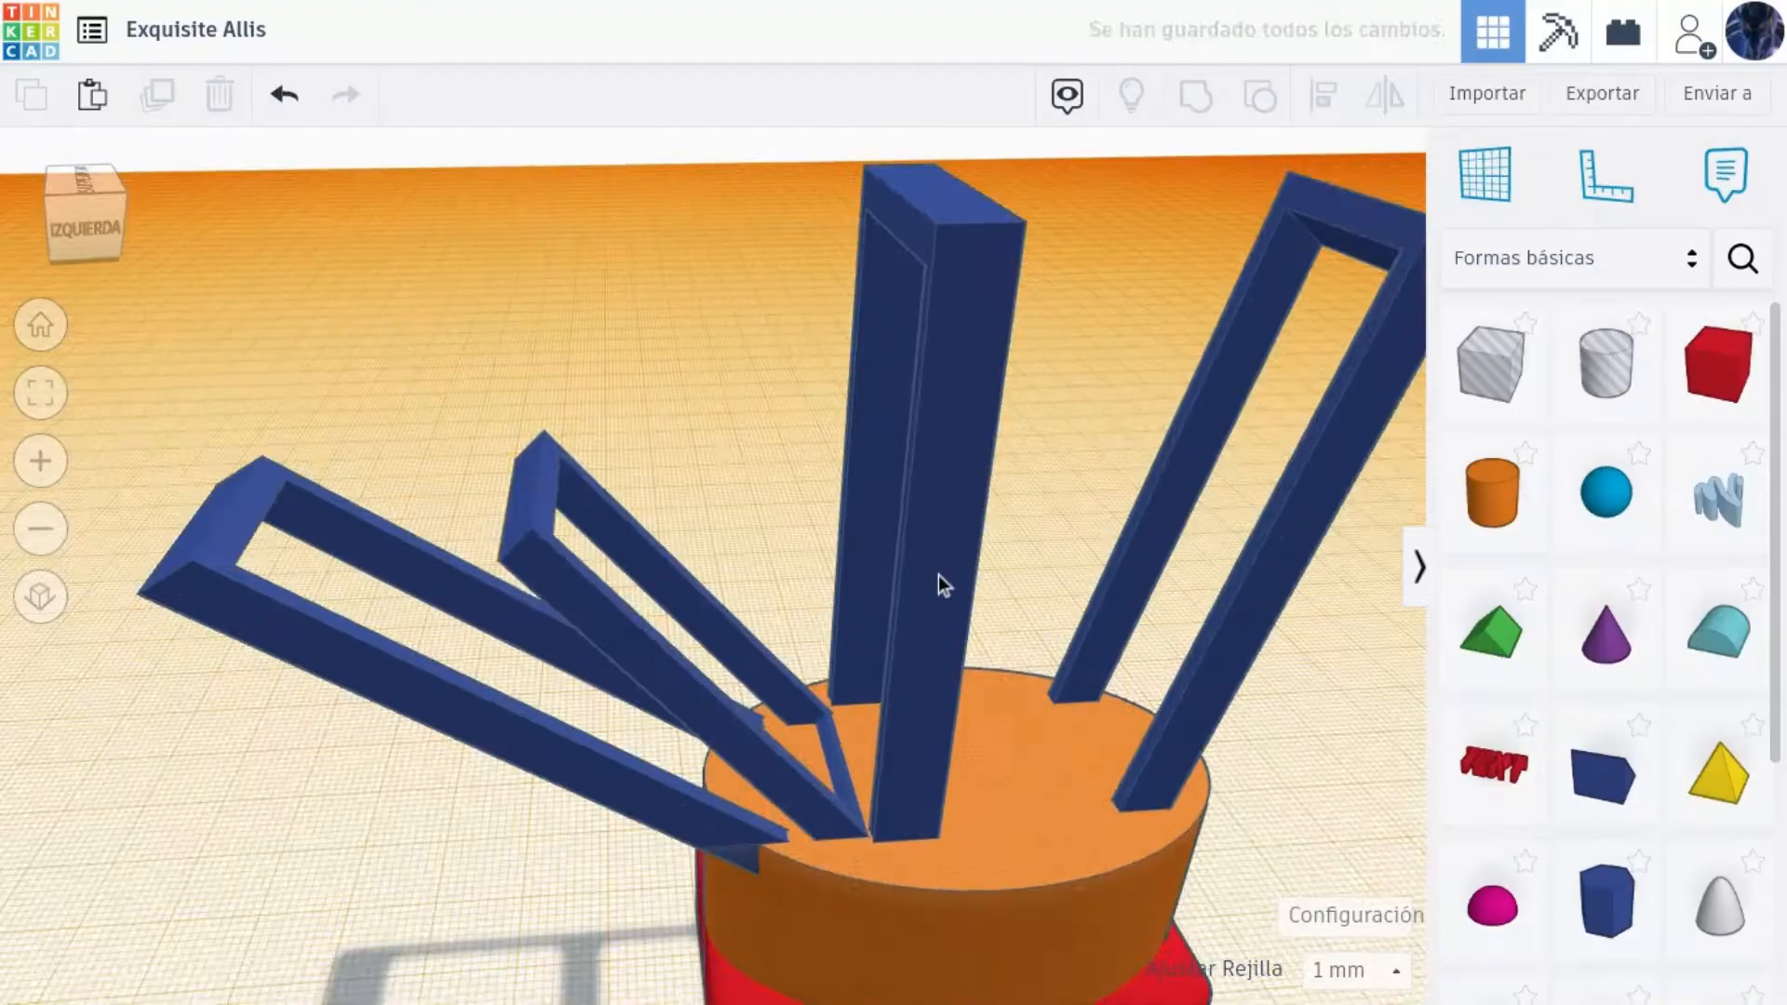
pyautogui.scroll(-3, 940, 577)
pyautogui.click(941, 577)
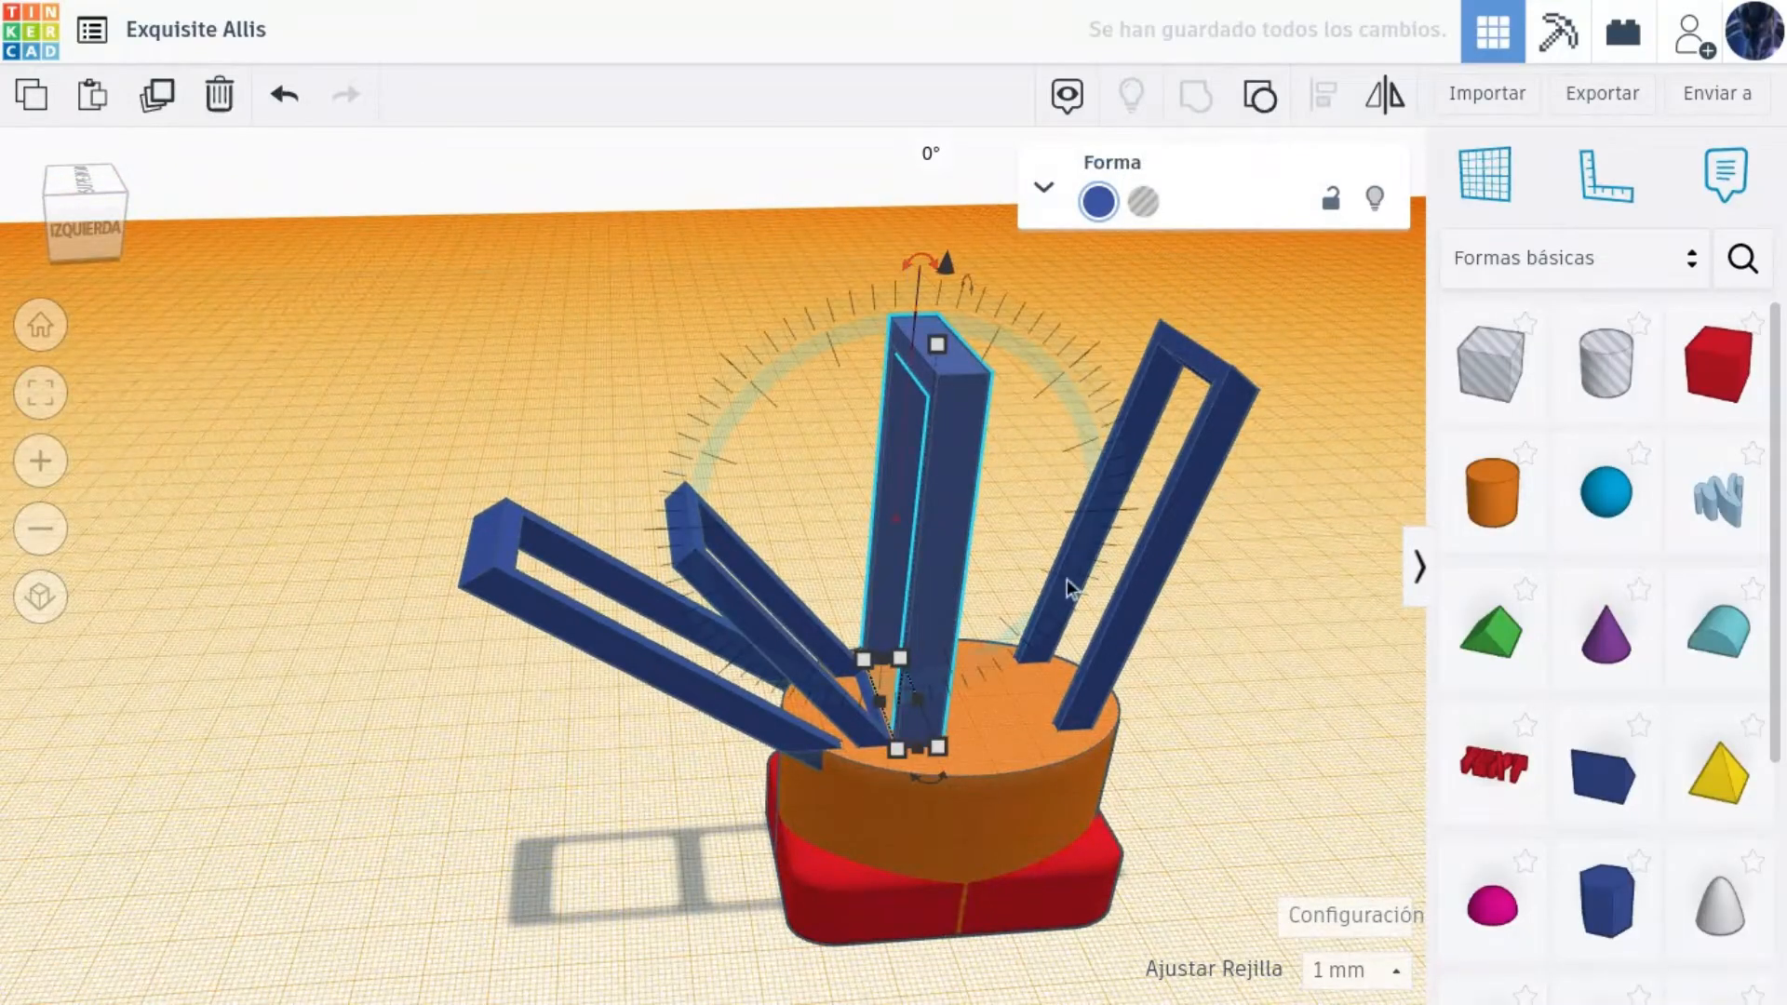
pyautogui.moveTo(1067, 579); pyautogui.dragTo(1053, 697)
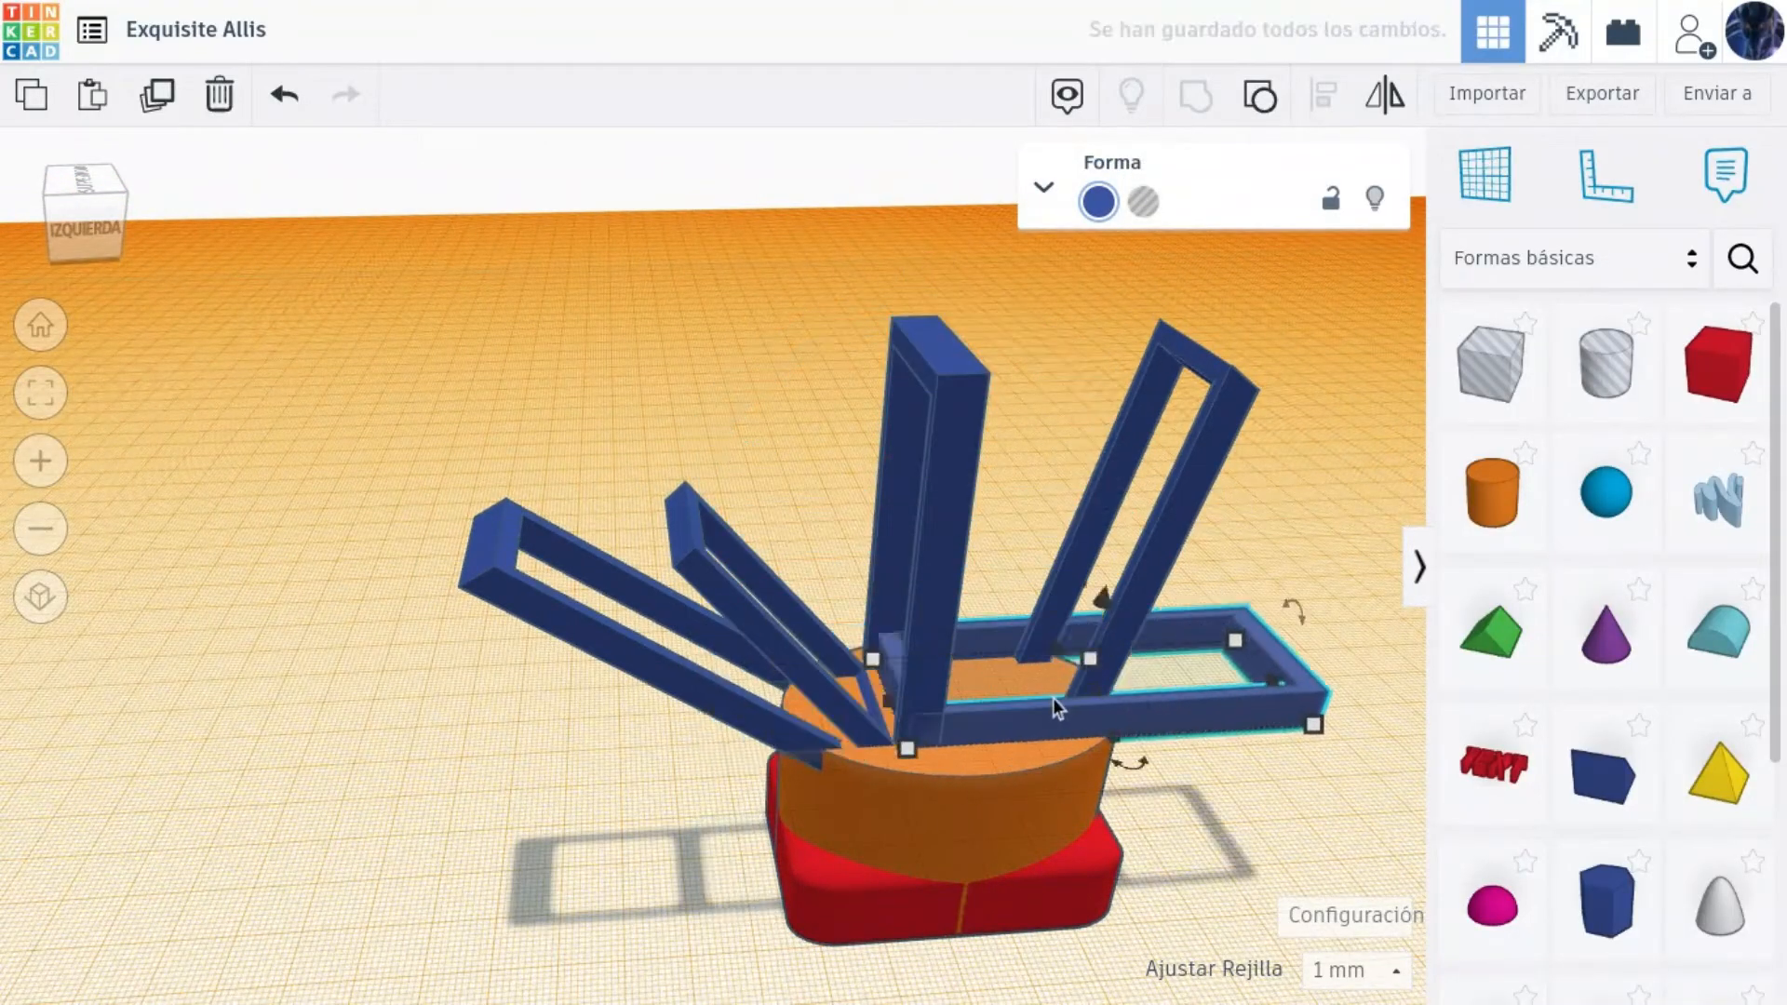
# Move the flat frame copy outward until it extends beyond the cylinder and tilt its outer end downward by about 10 degrees.
pyautogui.hotkey('shift', 'Right')
pyautogui.hotkey('shift', 'Right')
pyautogui.hotkey('shift', 'Right')
pyautogui.hotkey('shift', 'Right')
pyautogui.hotkey('shift', 'Right')
pyautogui.hotkey('shift', 'Left')
pyautogui.moveTo(1295, 586); pyautogui.dragTo(1316, 415)
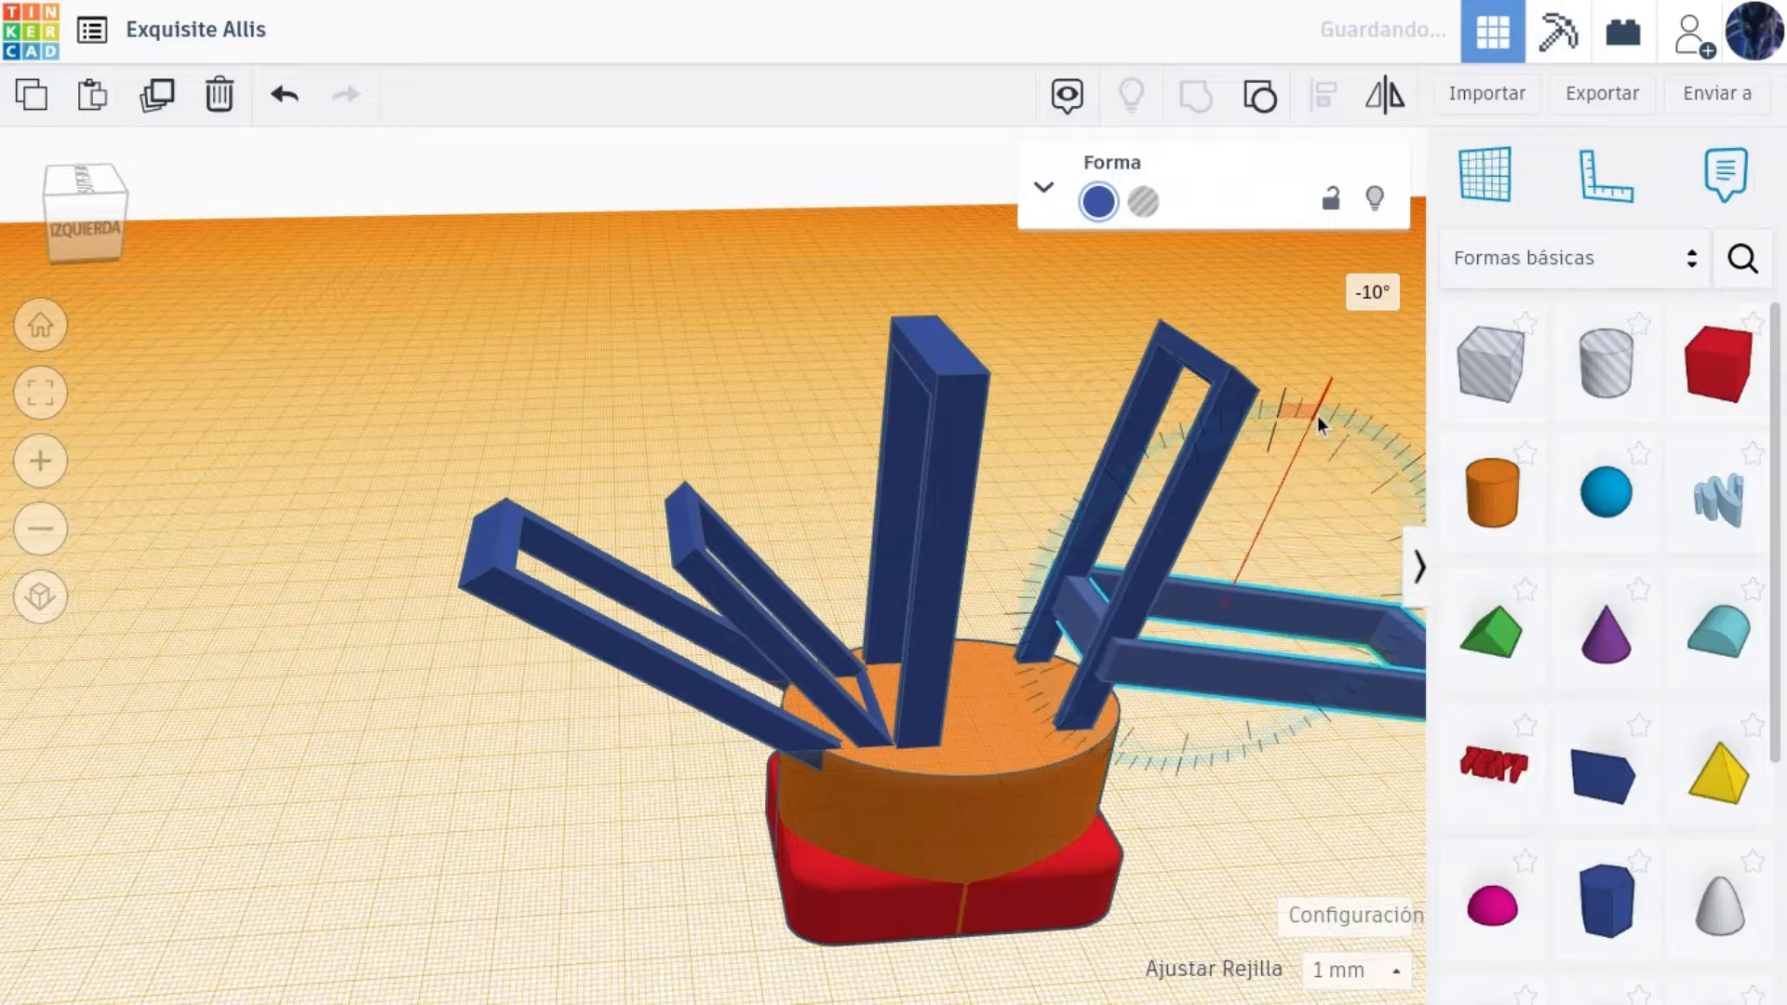
# Set the snap grid to 0,25 and narrow the low frame from both sides to a width of 24.50 mm.
pyautogui.click(40, 392)
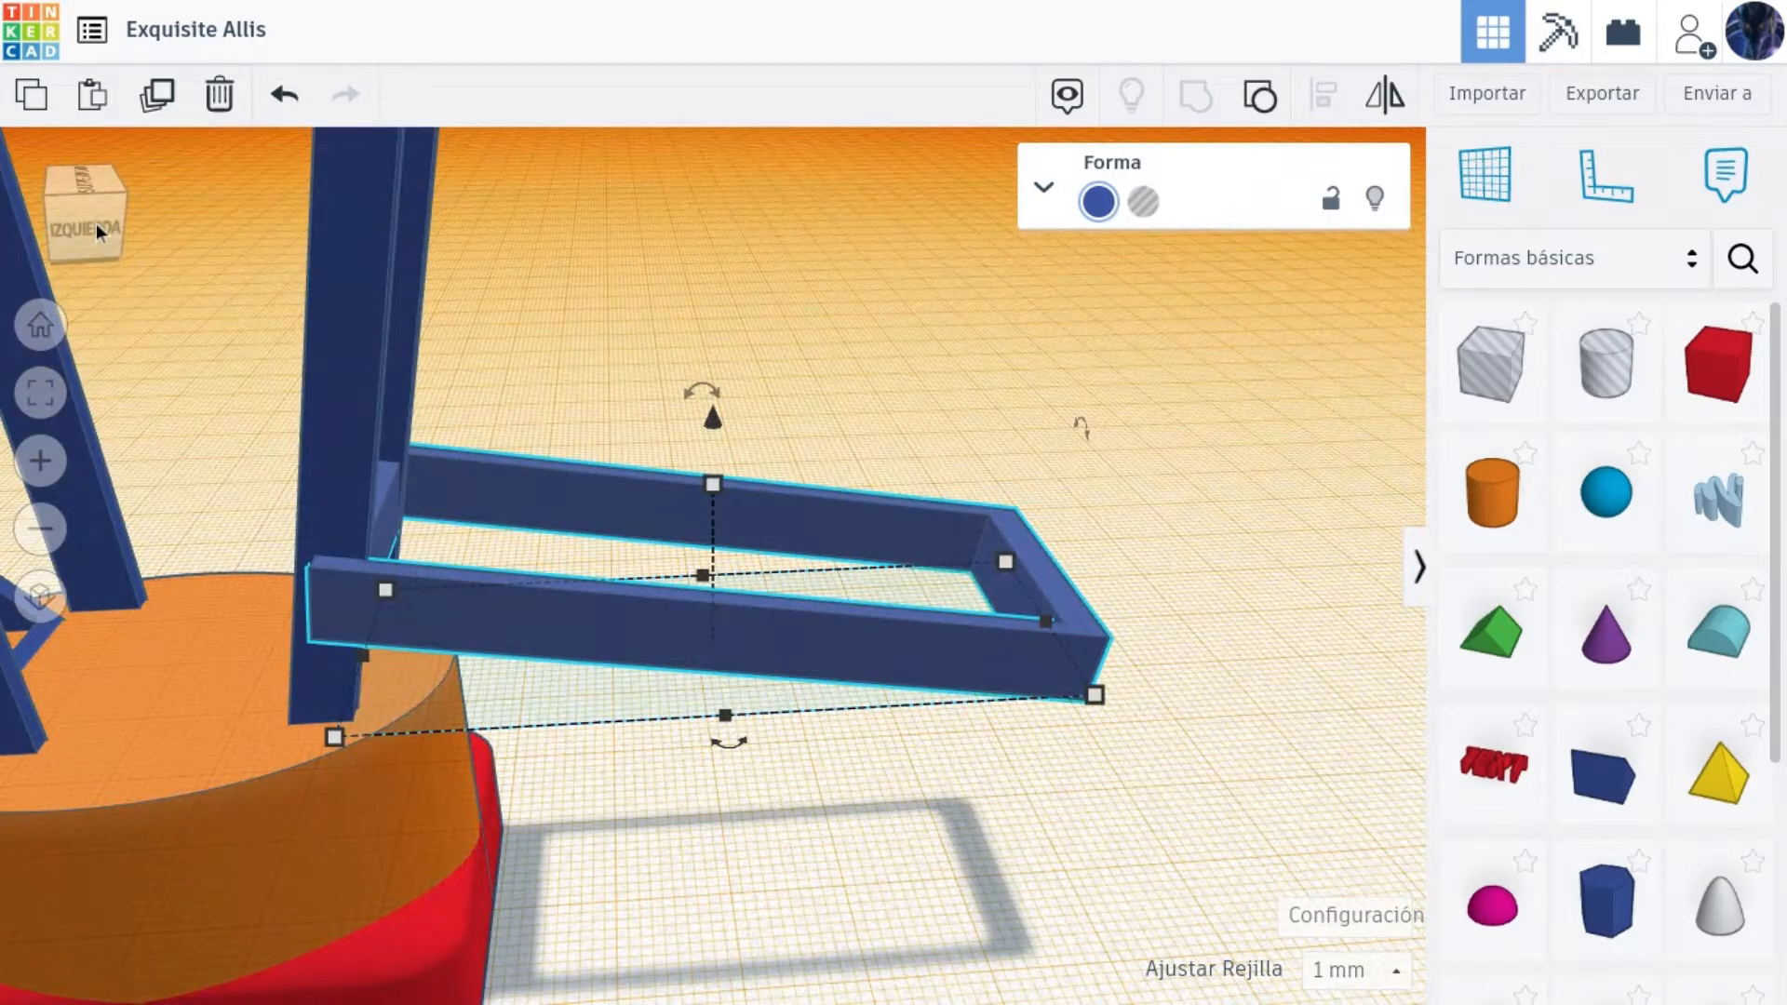
pyautogui.moveTo(96, 233); pyautogui.dragTo(63, 244)
pyautogui.moveTo(610, 653); pyautogui.dragTo(622, 643)
pyautogui.click(1356, 969)
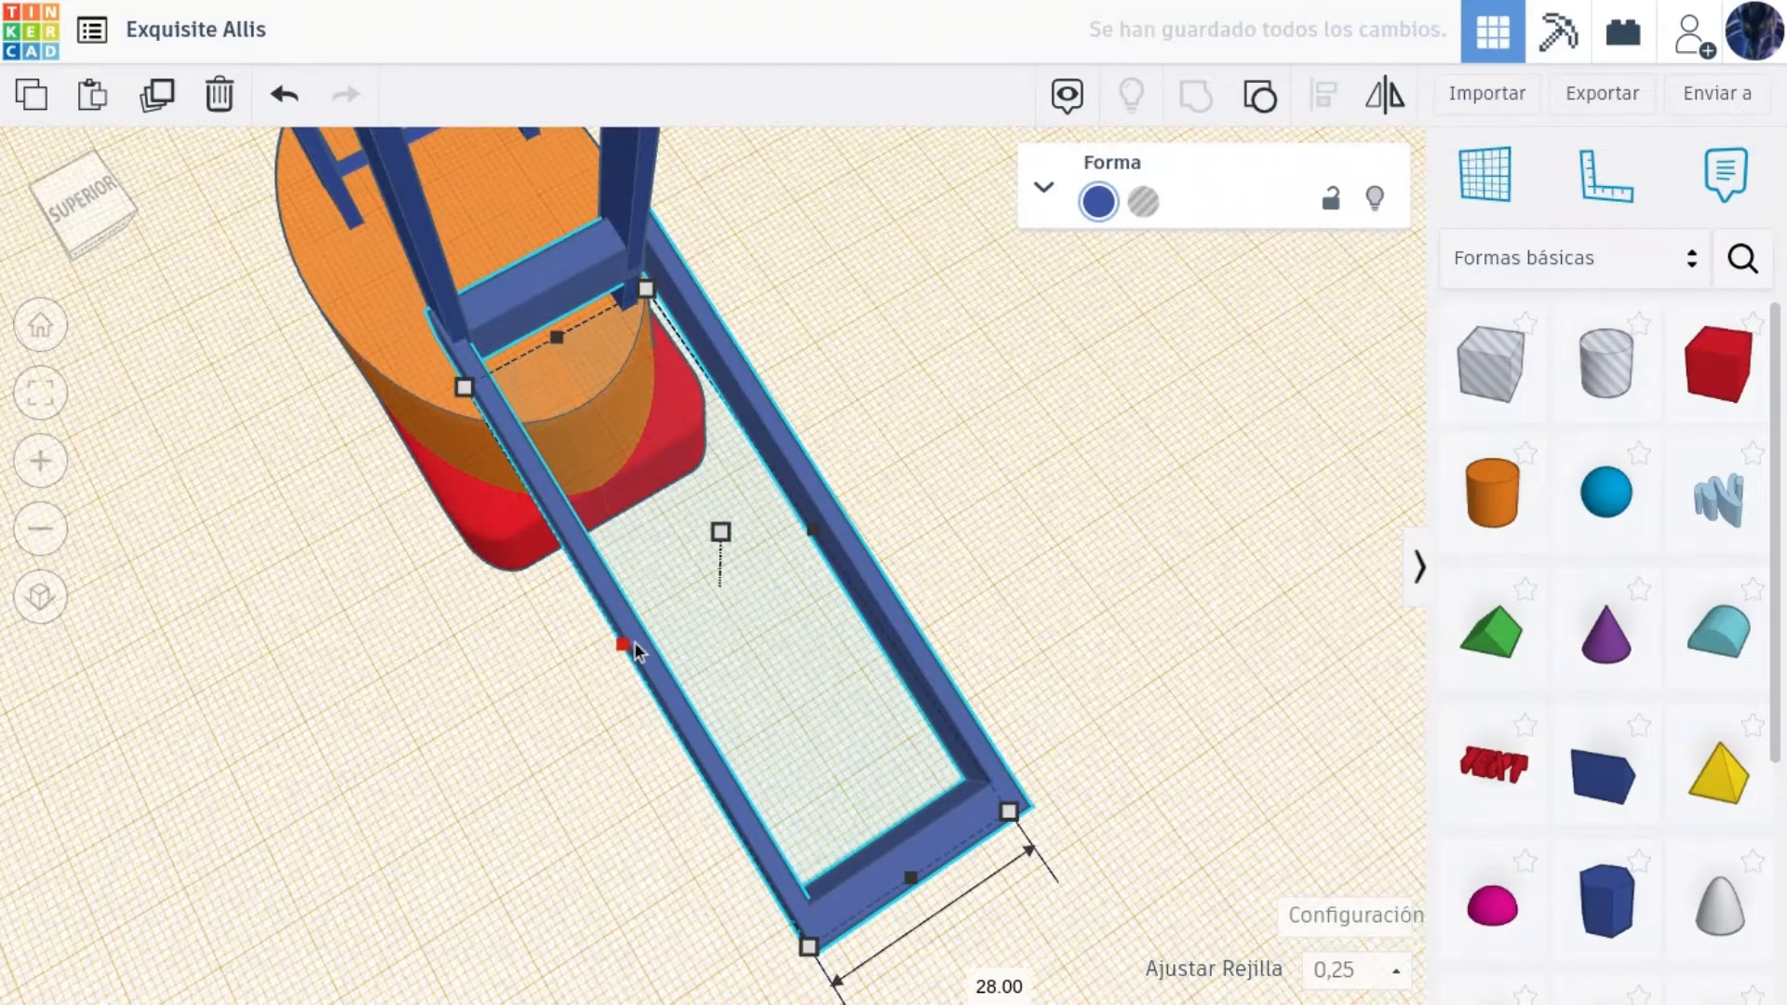
pyautogui.moveTo(627, 641); pyautogui.dragTo(631, 640)
pyautogui.moveTo(810, 532); pyautogui.dragTo(791, 544)
pyautogui.click(98, 200)
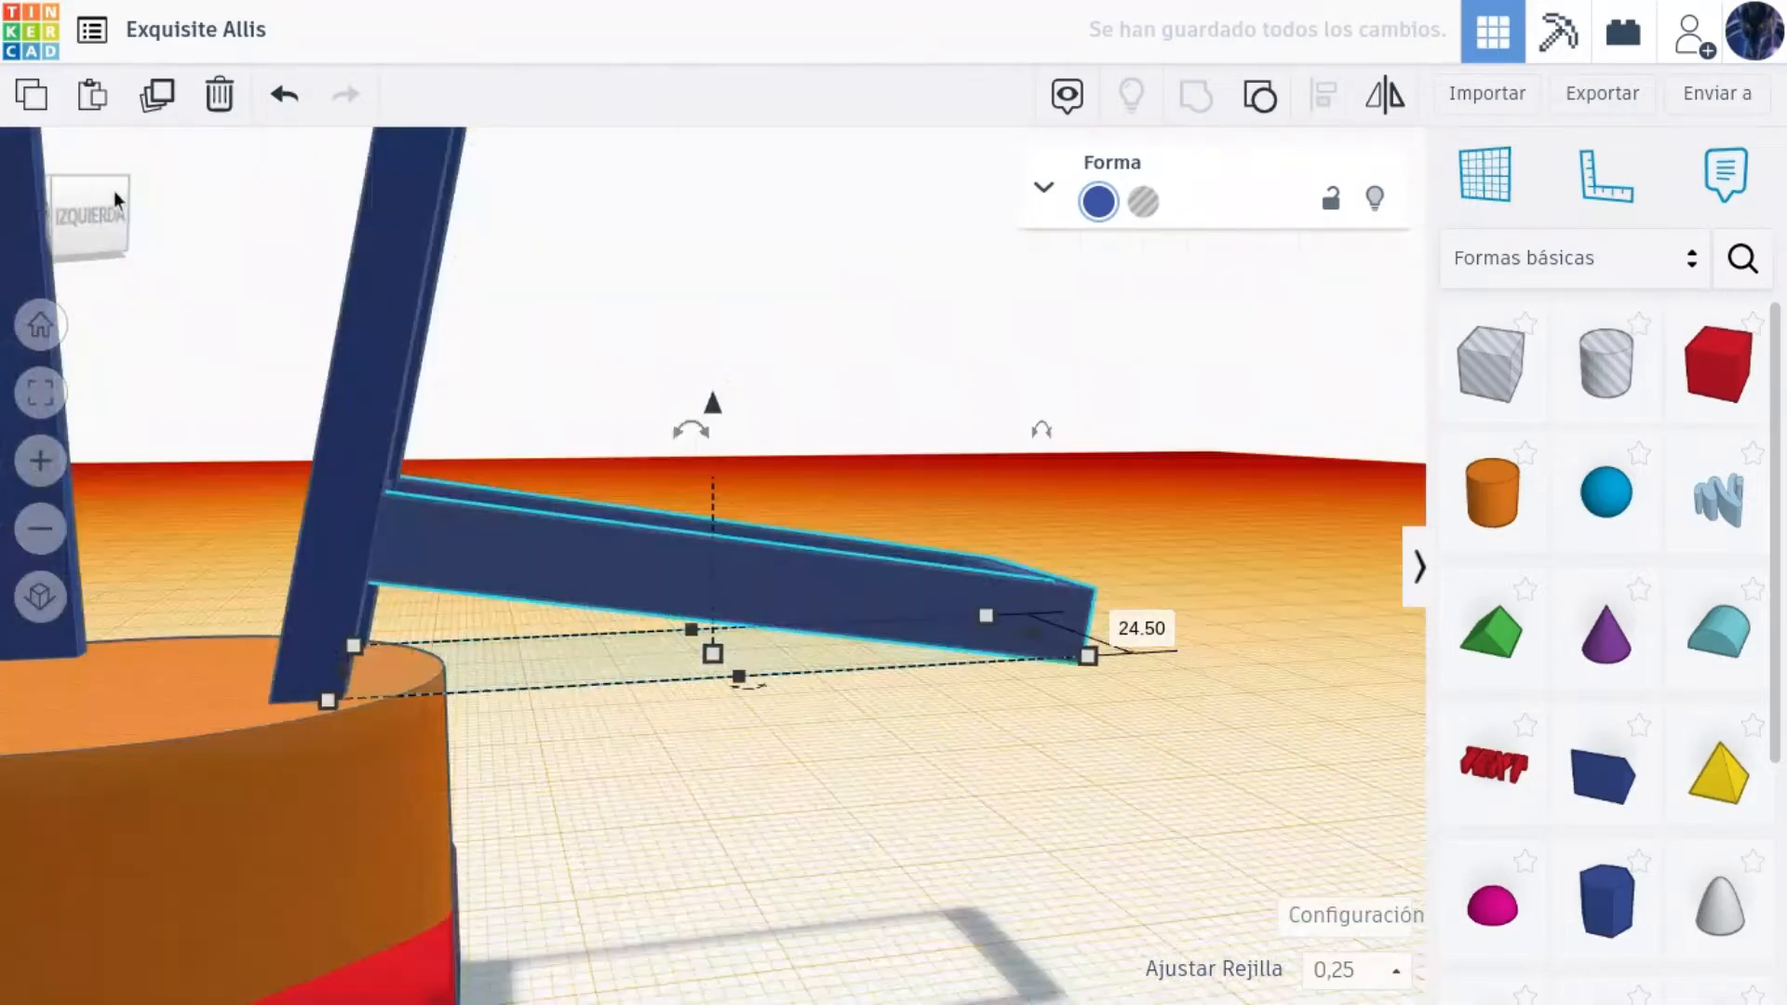
# Using the Bagger 288 photo in Google Images as reference, add a box with a 10 by 10 mm base near the low frame's end.
pyautogui.hotkey('alt', 'Tab')
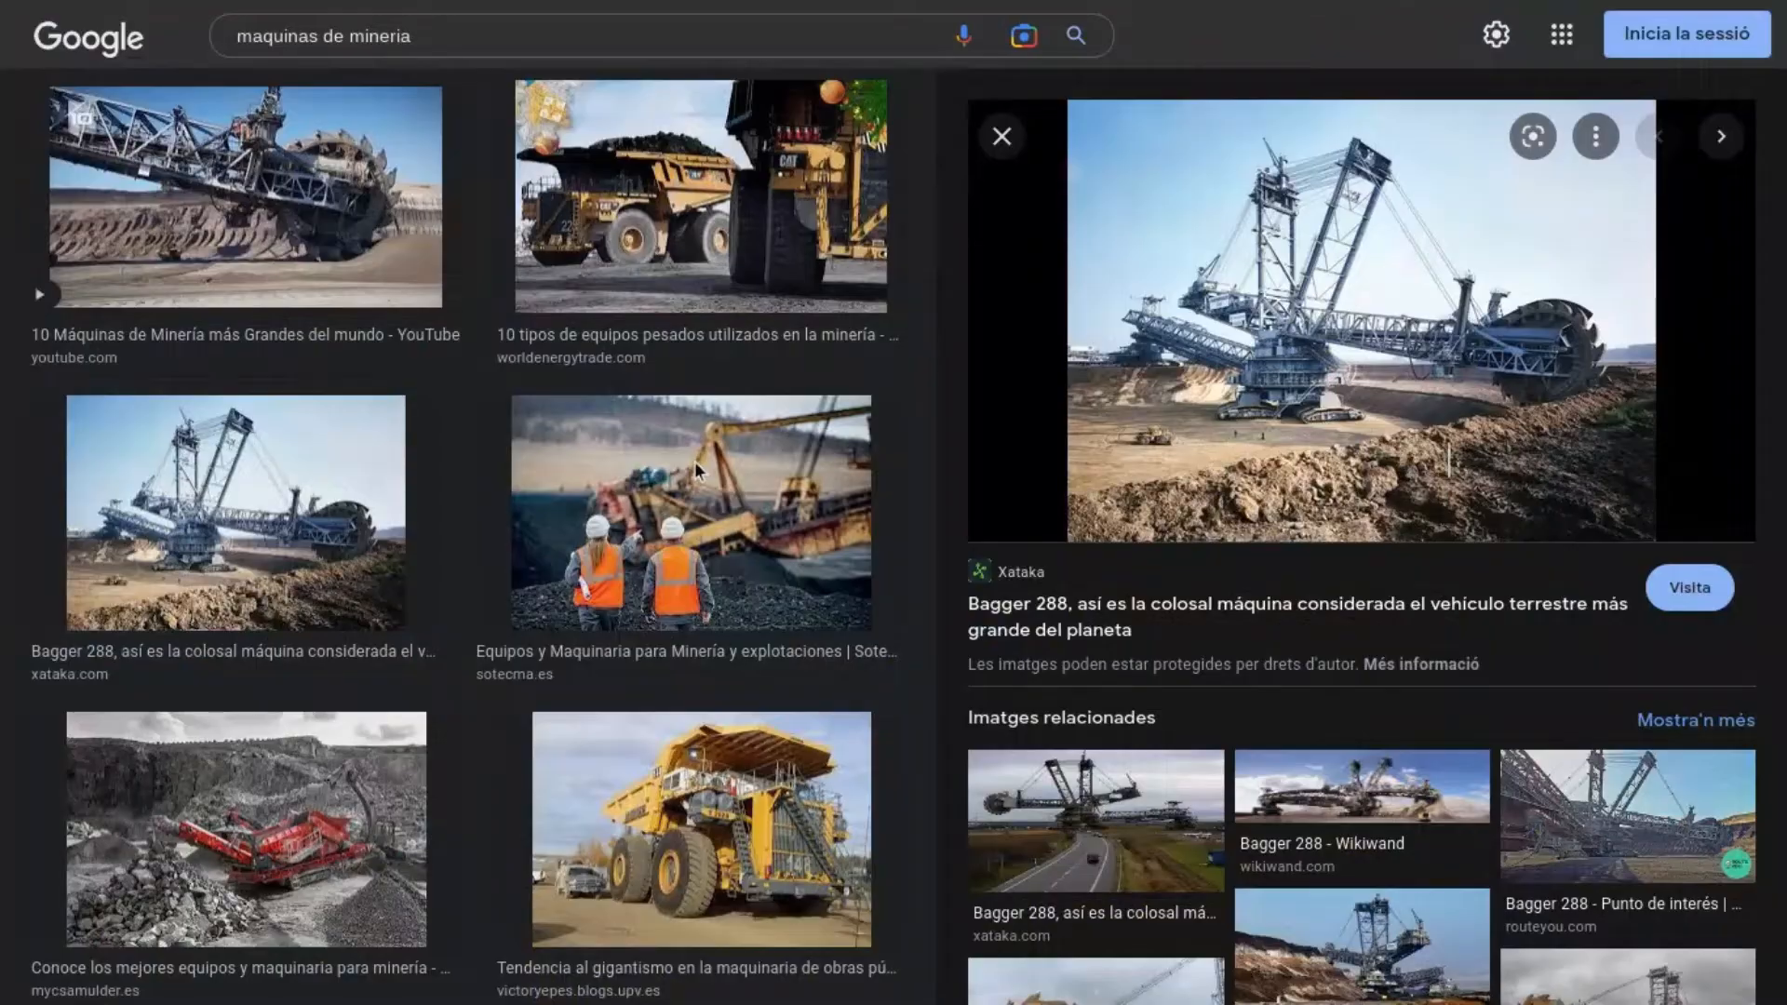
pyautogui.hotkey('alt', 'Tab')
pyautogui.click(1132, 733)
pyautogui.moveTo(1757, 414); pyautogui.dragTo(896, 673)
pyautogui.click(946, 781)
pyautogui.press('Return')
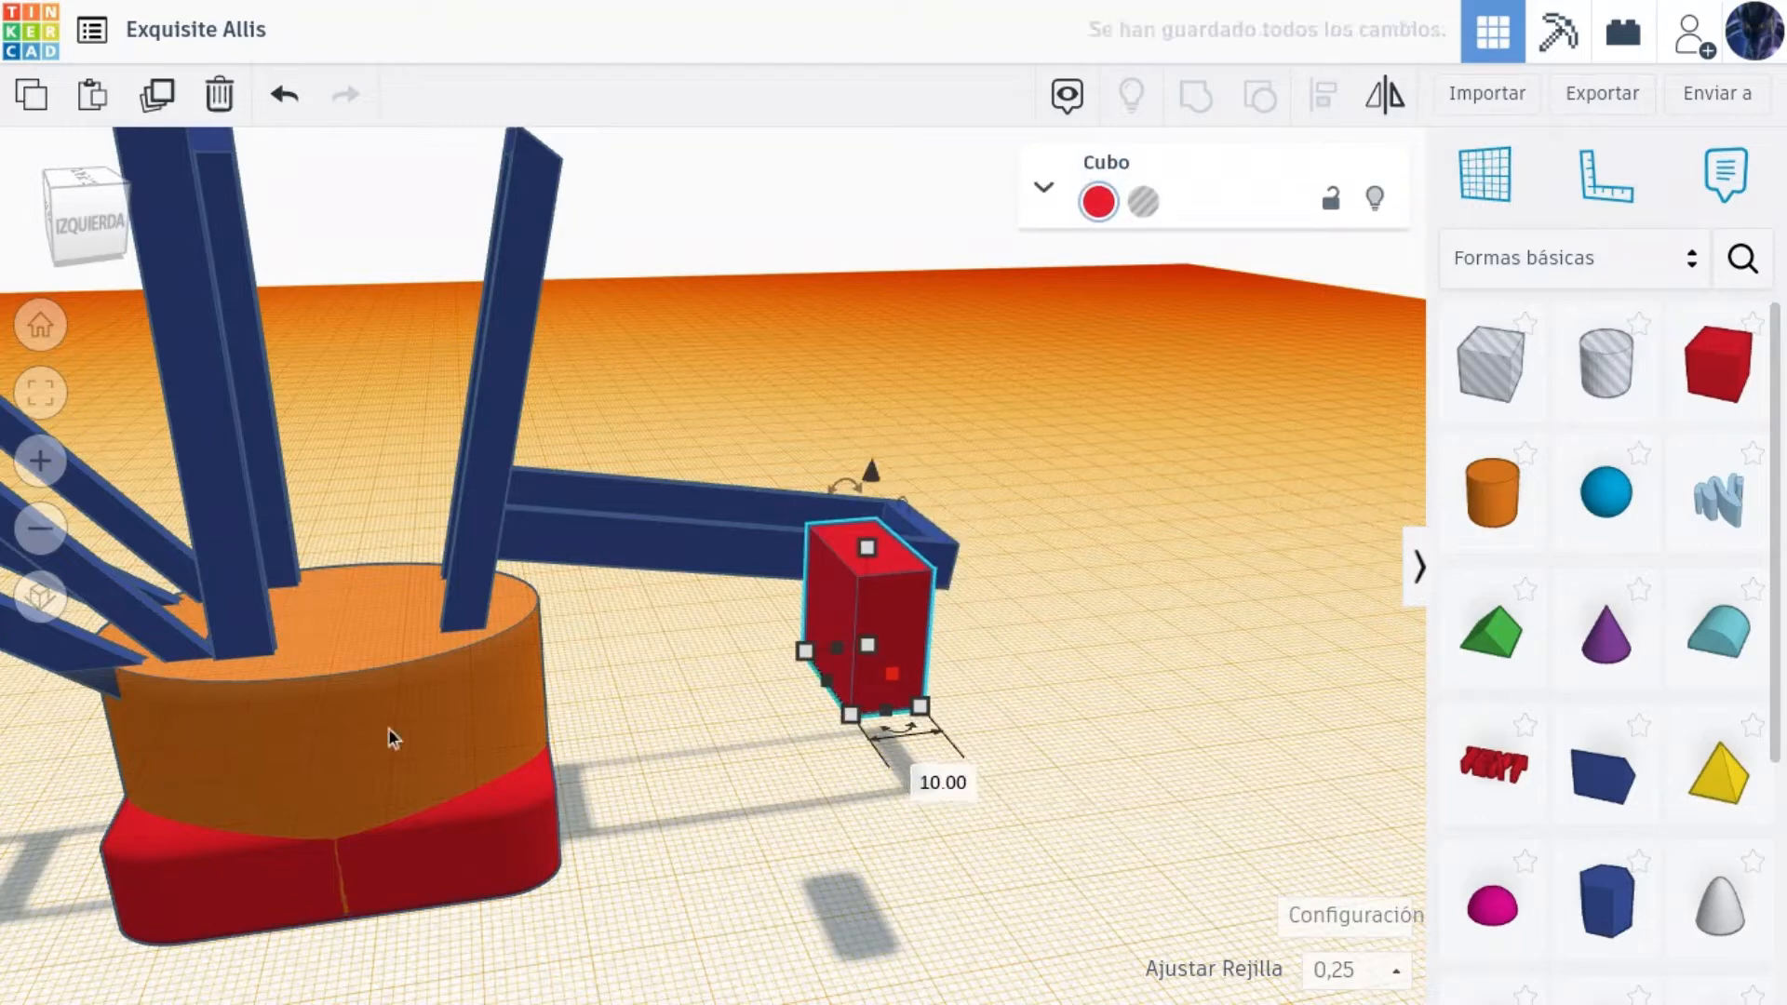
pyautogui.click(853, 657)
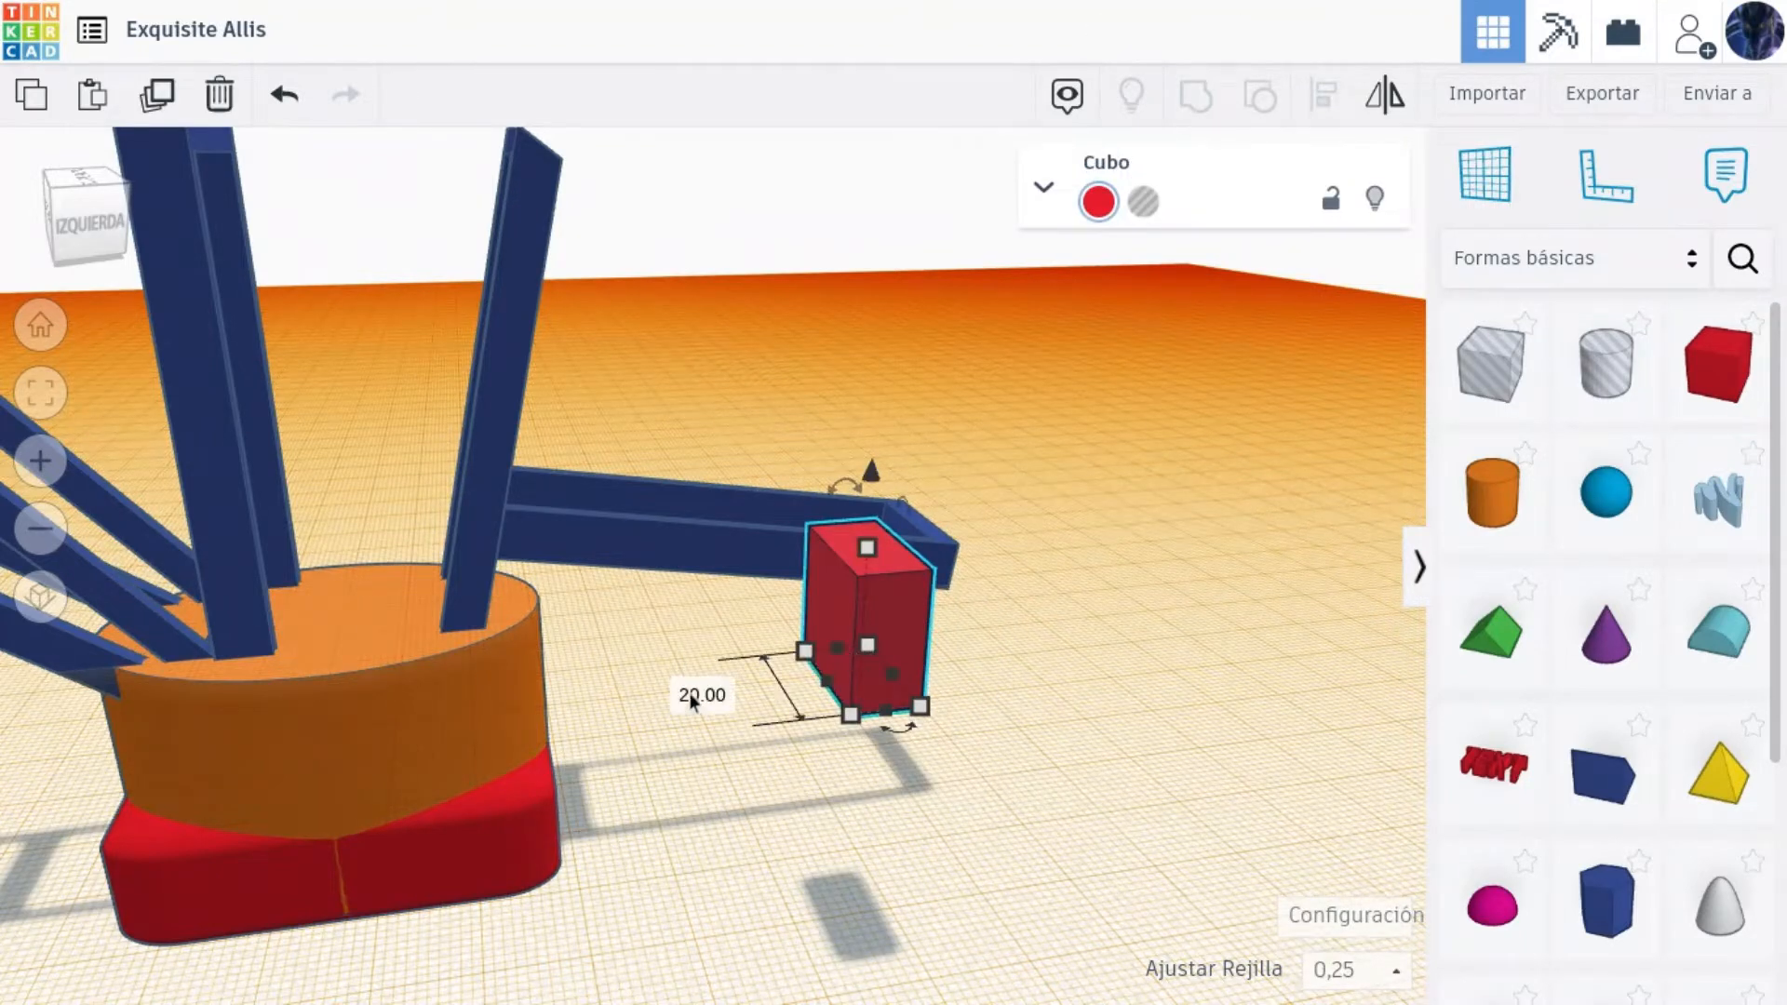
pyautogui.click(696, 693)
pyautogui.write('10')
# Place the box over the low frame's near arm, raised by 4.50 mm, and stretch its height upward.
pyautogui.moveTo(873, 594); pyautogui.dragTo(845, 526)
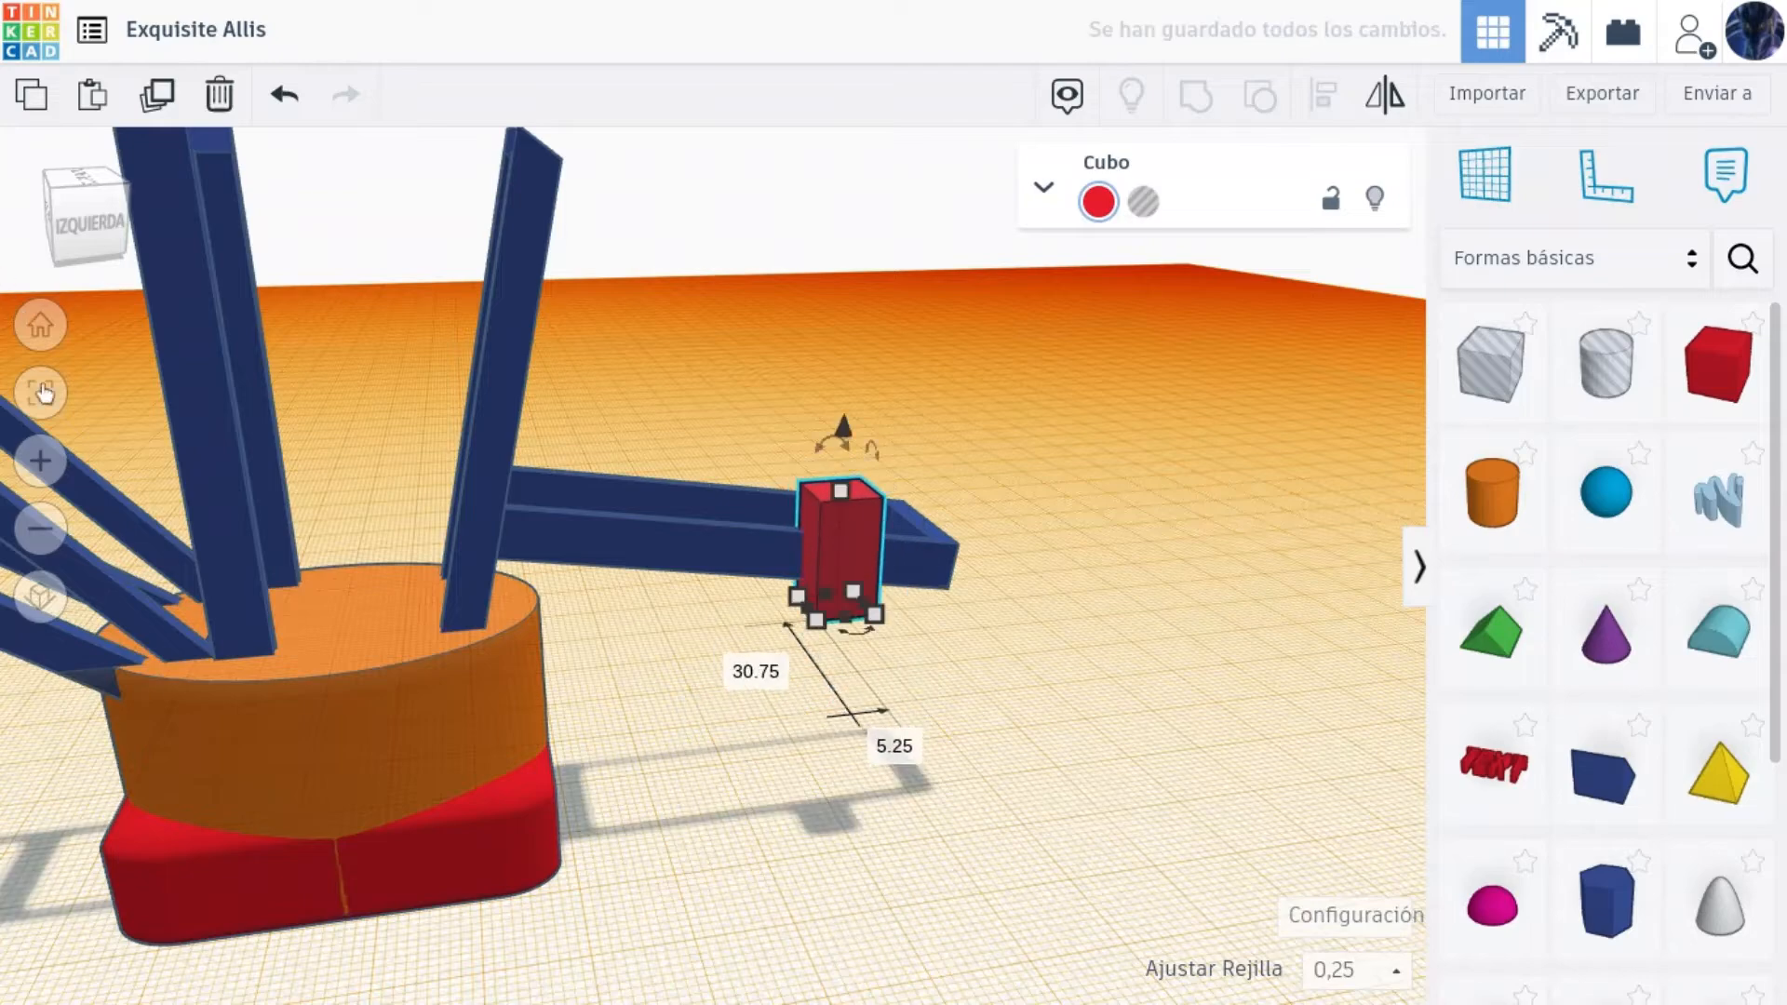
pyautogui.scroll(5, 845, 525)
pyautogui.moveTo(438, 344); pyautogui.dragTo(533, 386, button='right')
pyautogui.moveTo(861, 373); pyautogui.dragTo(848, 377)
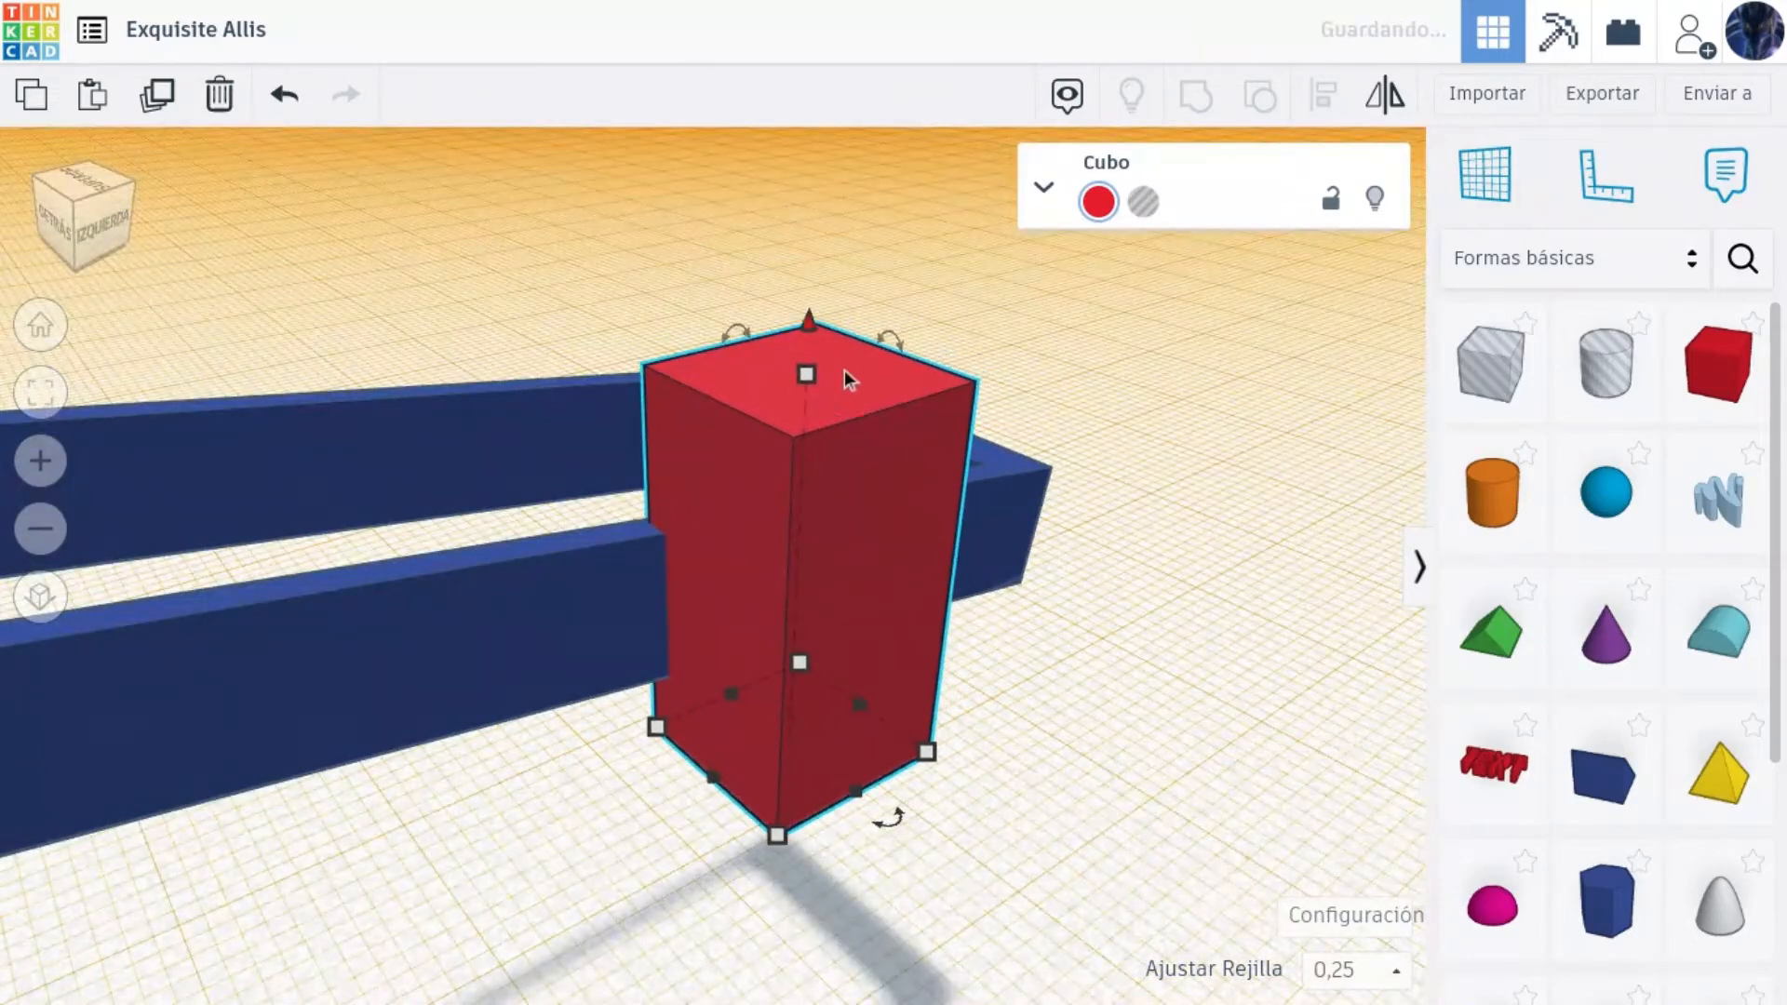
pyautogui.scroll(-5, 819, 338)
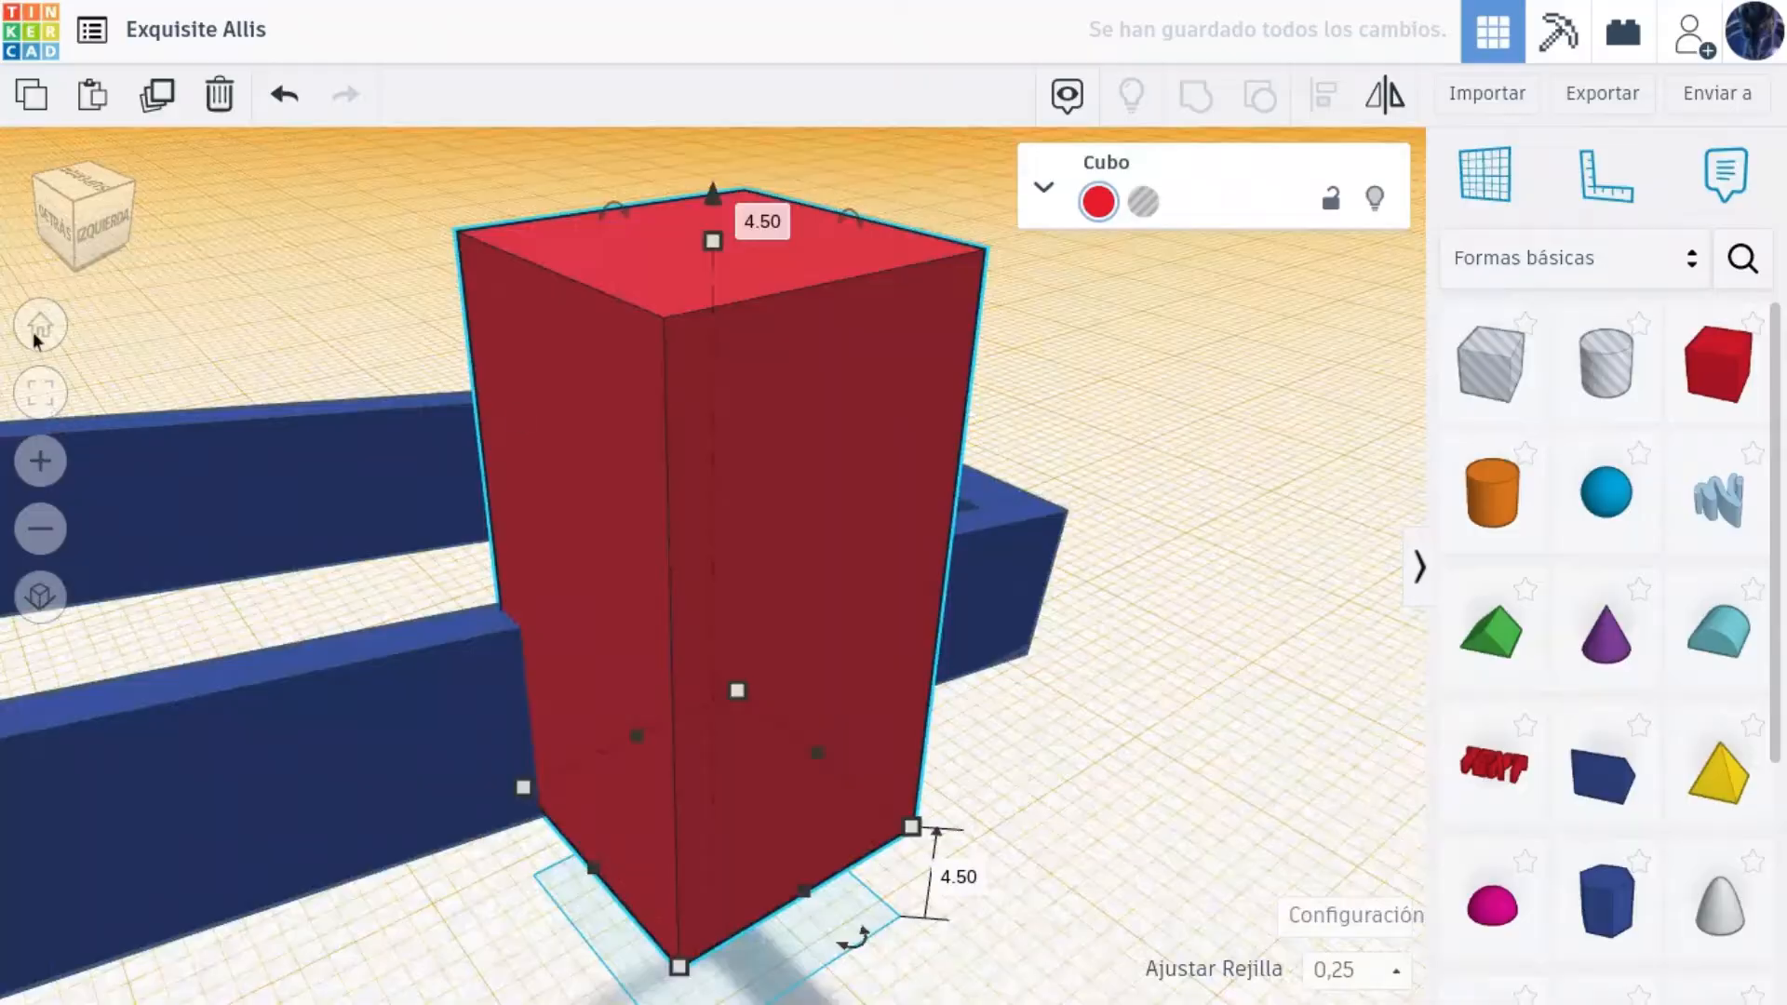
pyautogui.scroll(-5, 701, 479)
pyautogui.moveTo(702, 479); pyautogui.dragTo(652, 535, button='right')
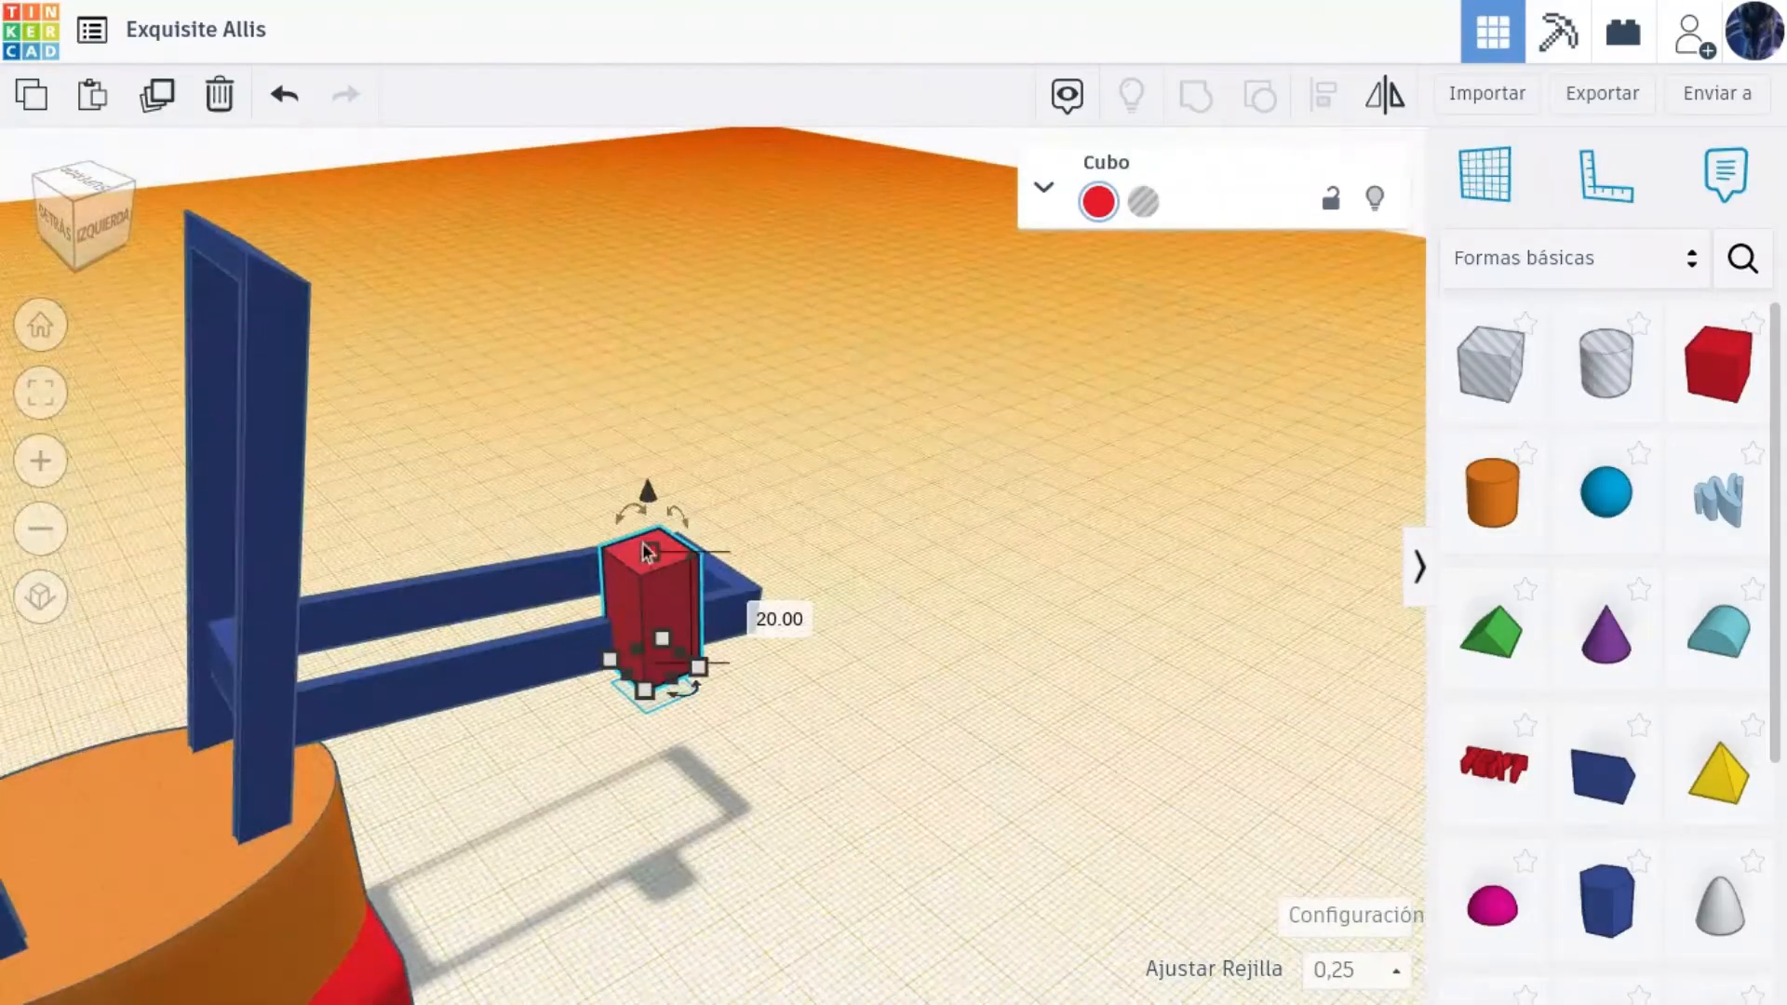
pyautogui.moveTo(651, 535); pyautogui.dragTo(657, 514)
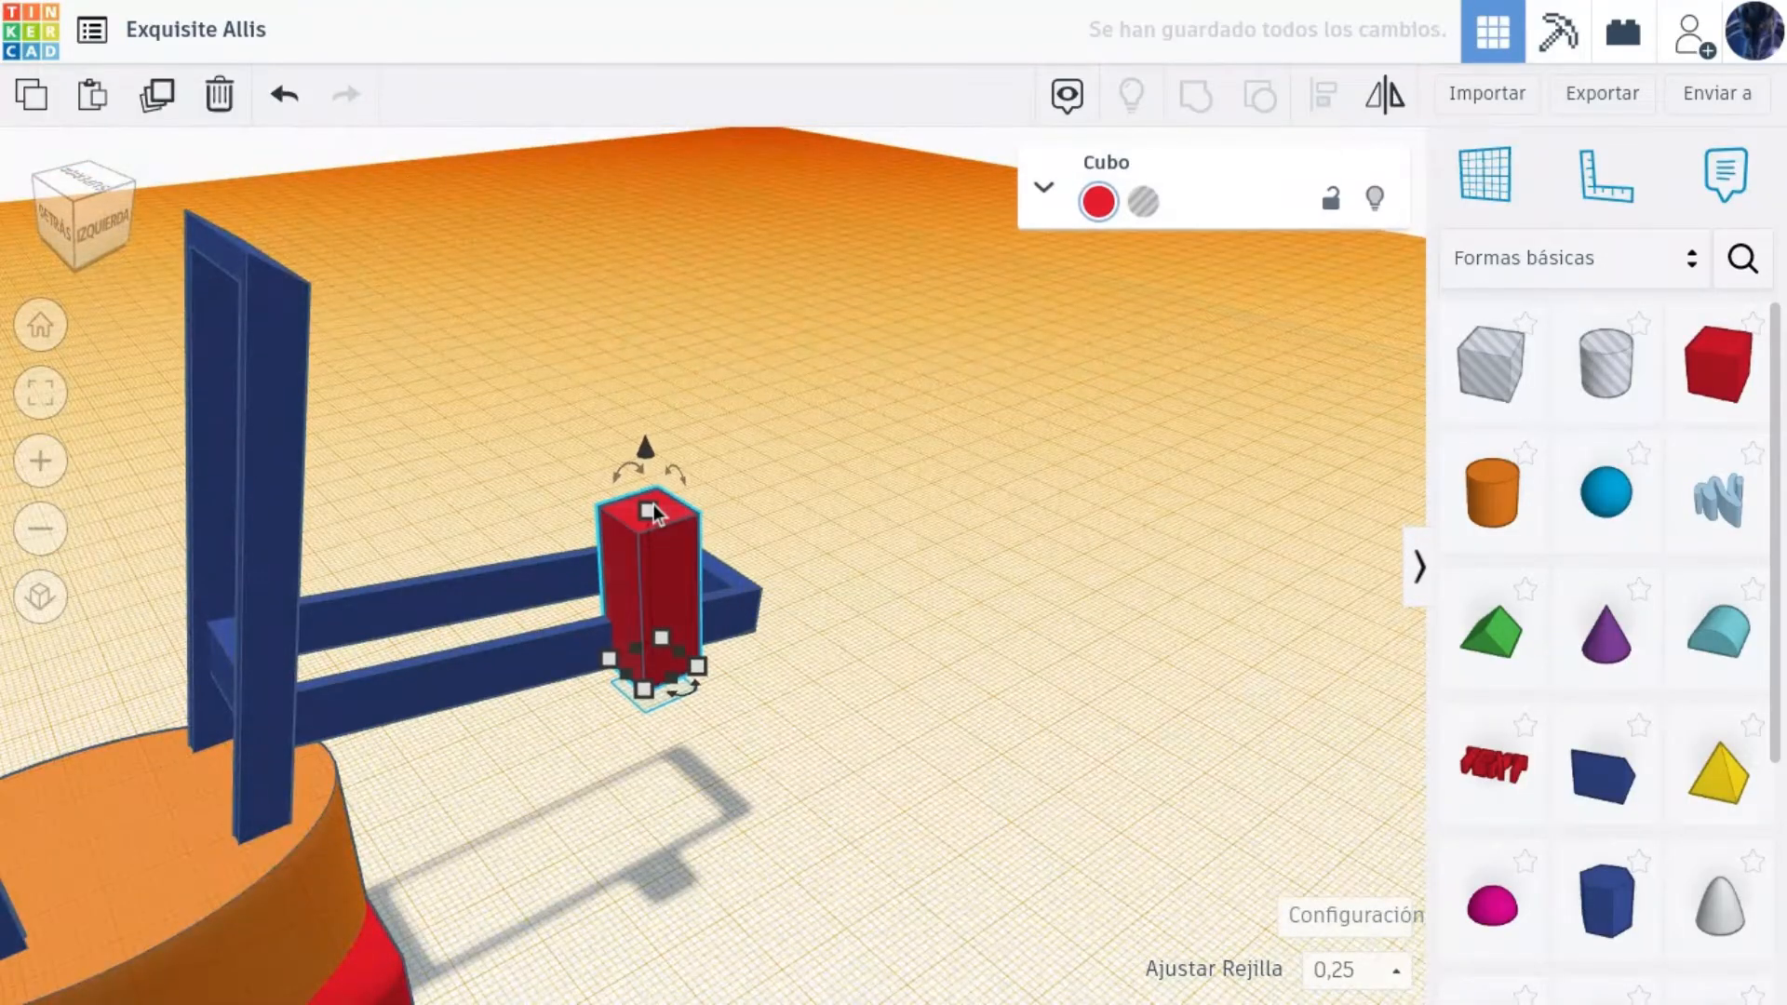
# Duplicate the red box and move the copy across onto the low frame's opposite arm.
pyautogui.hotkey('shift', 'Up')
pyautogui.hotkey('shift', 'Up')
pyautogui.hotkey('shift', 'Up')
pyautogui.hotkey('shift', 'Up')
pyautogui.hotkey('shift', 'Up')
pyautogui.hotkey('shift', 'Up')
pyautogui.hotkey('shift', 'Up')
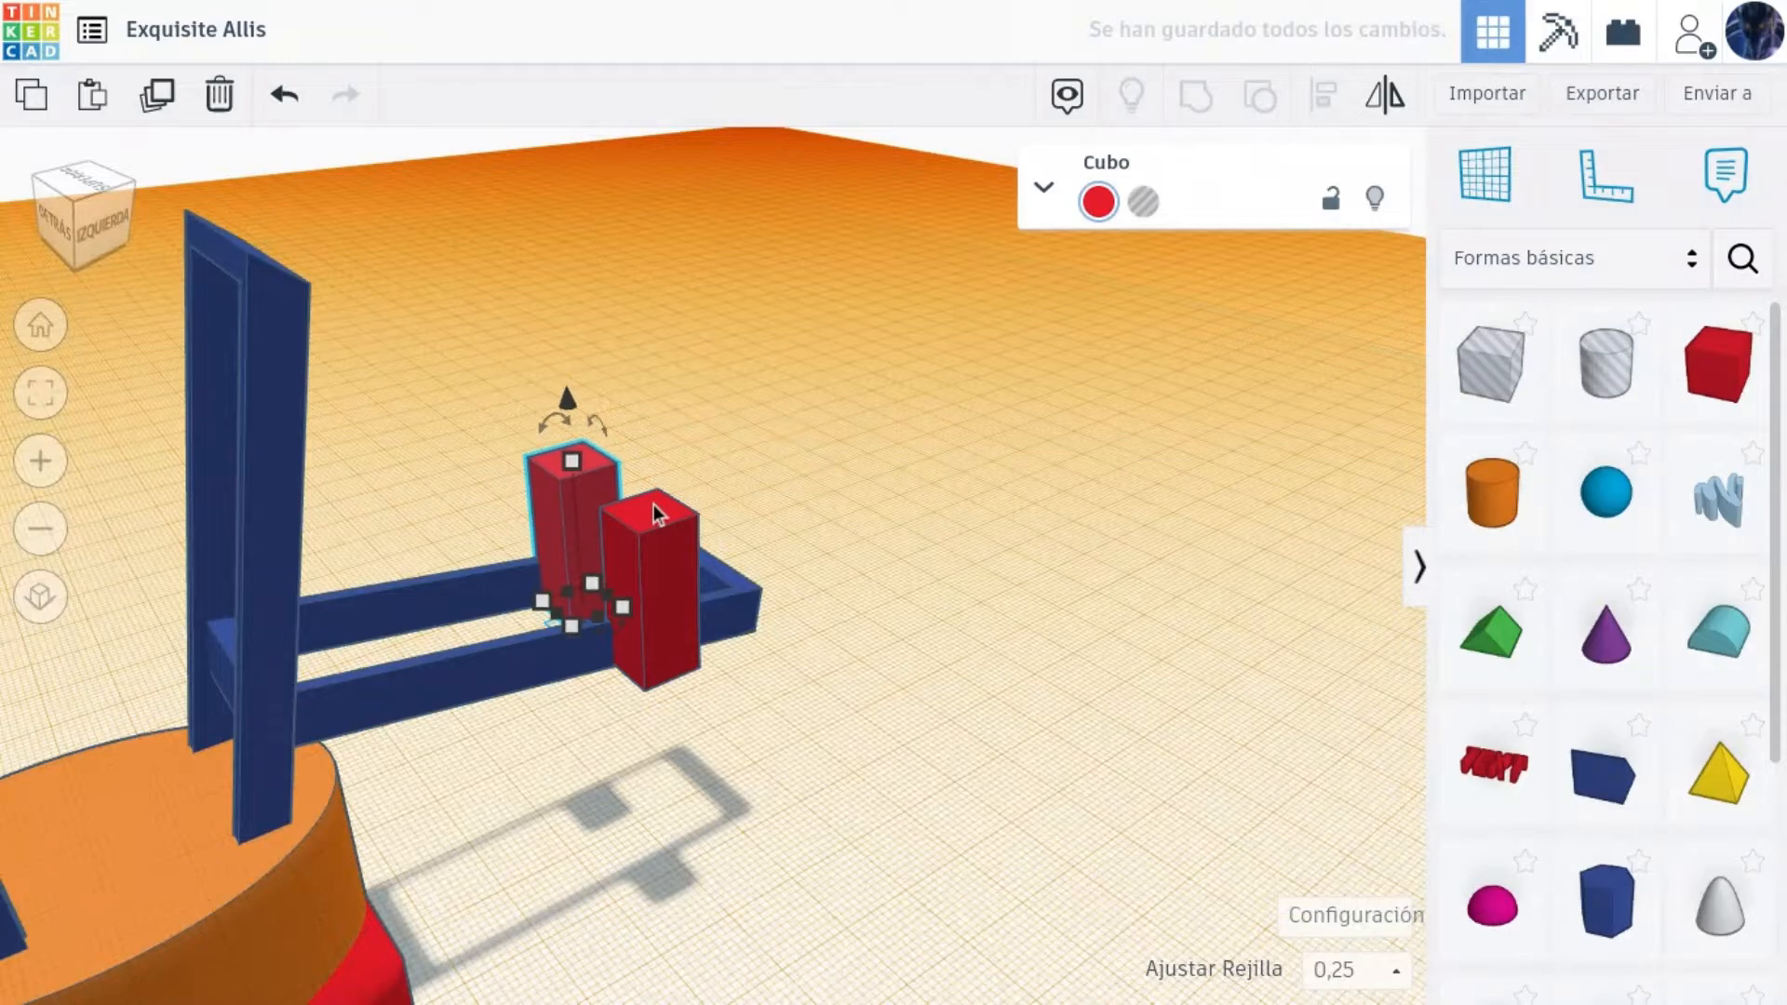
pyautogui.click(109, 230)
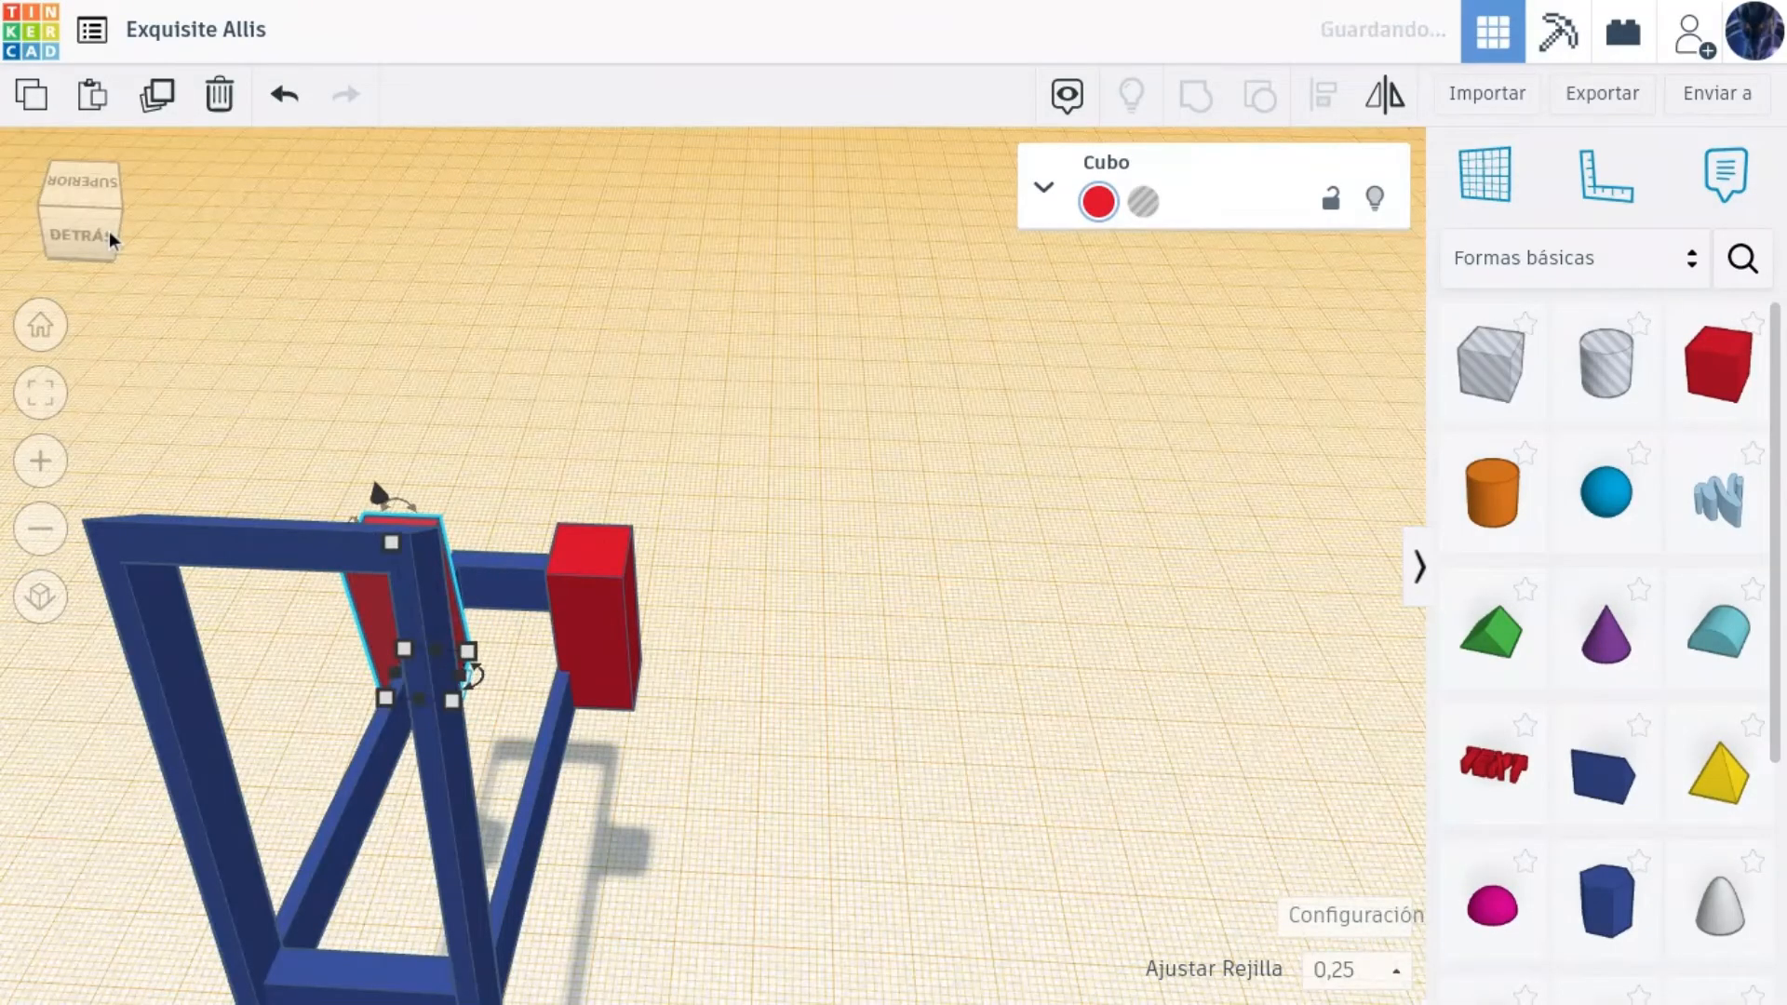
# Shift the original red box slightly inward over its frame arm, toward the other box.
pyautogui.click(606, 603)
pyautogui.hotkey('shift', 'Left')
pyautogui.hotkey('shift', 'Left')
pyautogui.hotkey('shift', 'Left')
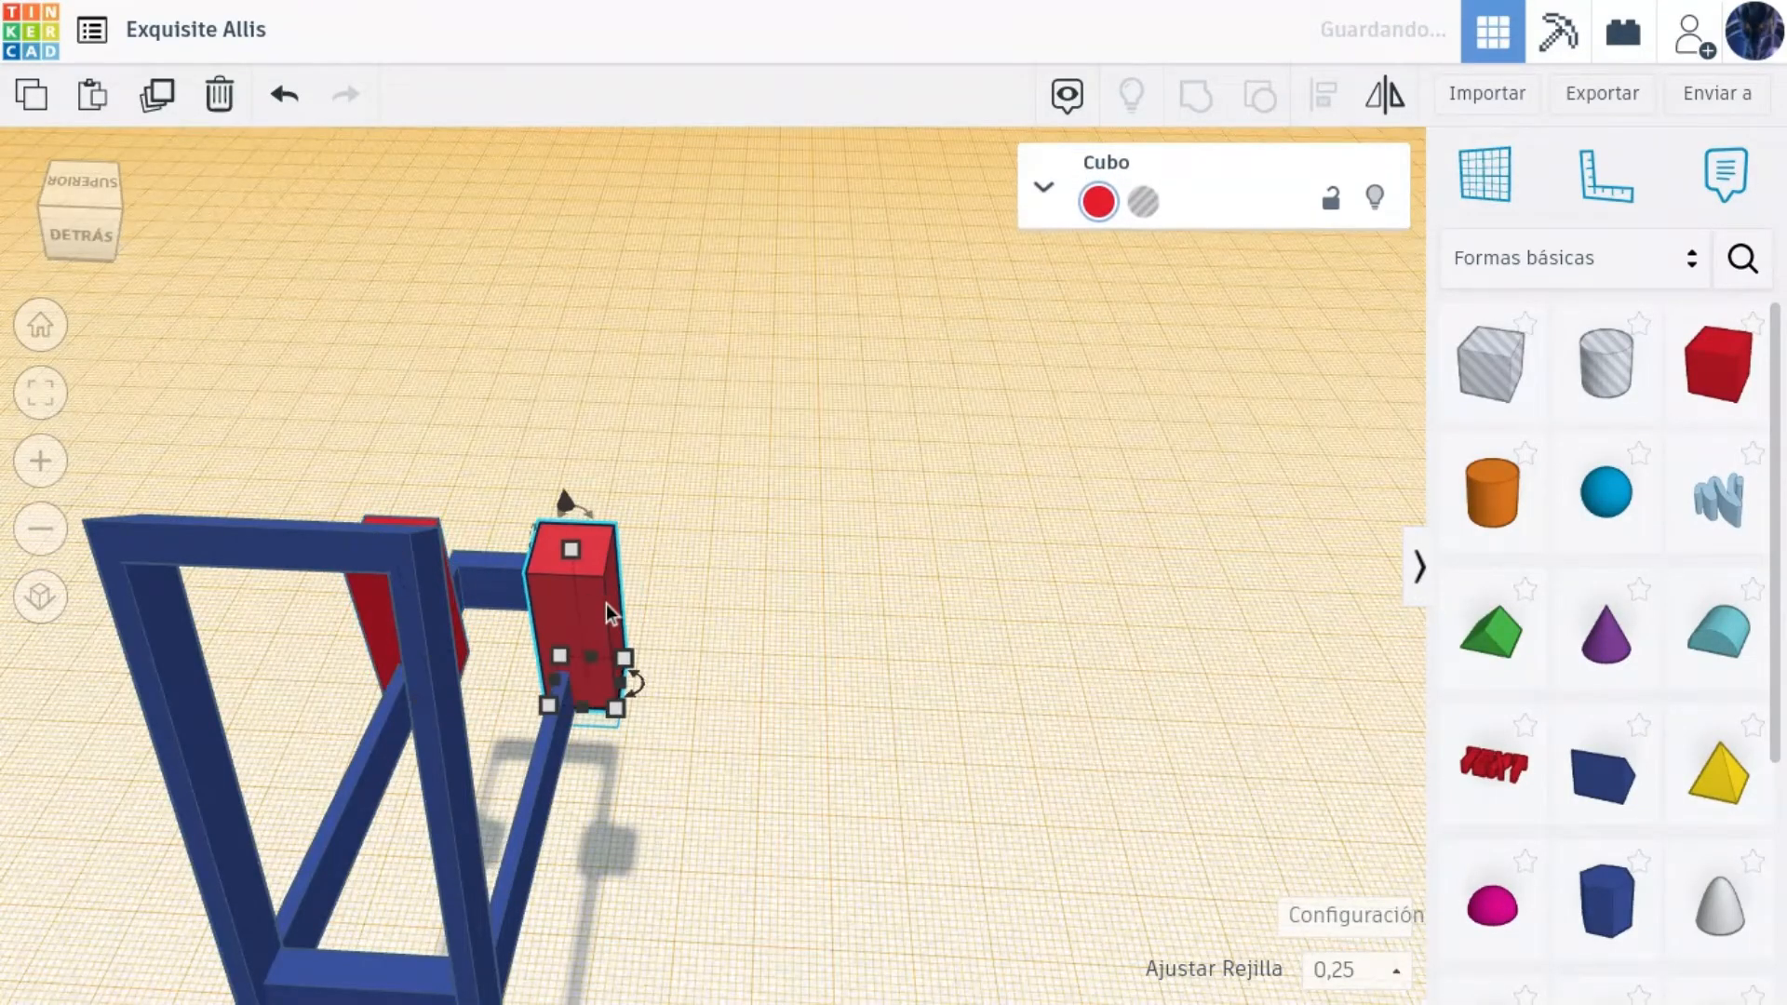
# Select both red boxes and recolour them the same dark blue as the frames.
pyautogui.keyDown('shift'); pyautogui.click(391, 611); pyautogui.keyUp('shift')
pyautogui.click(1098, 201)
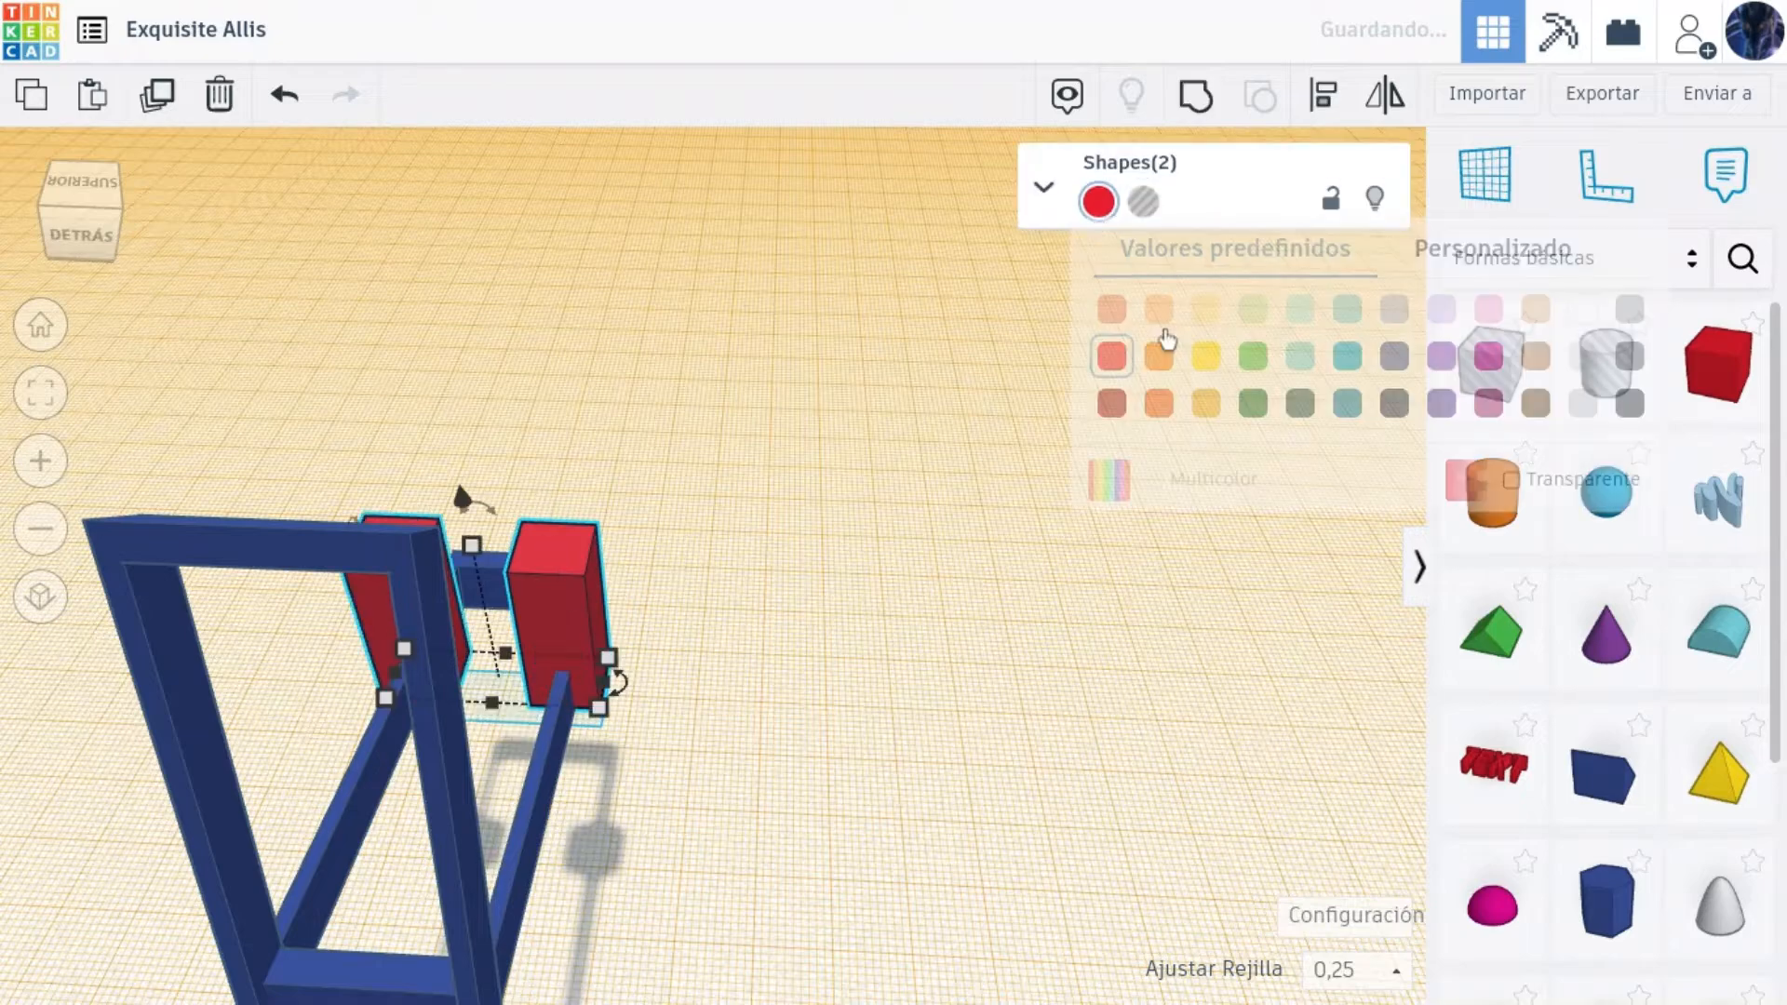
pyautogui.click(1436, 403)
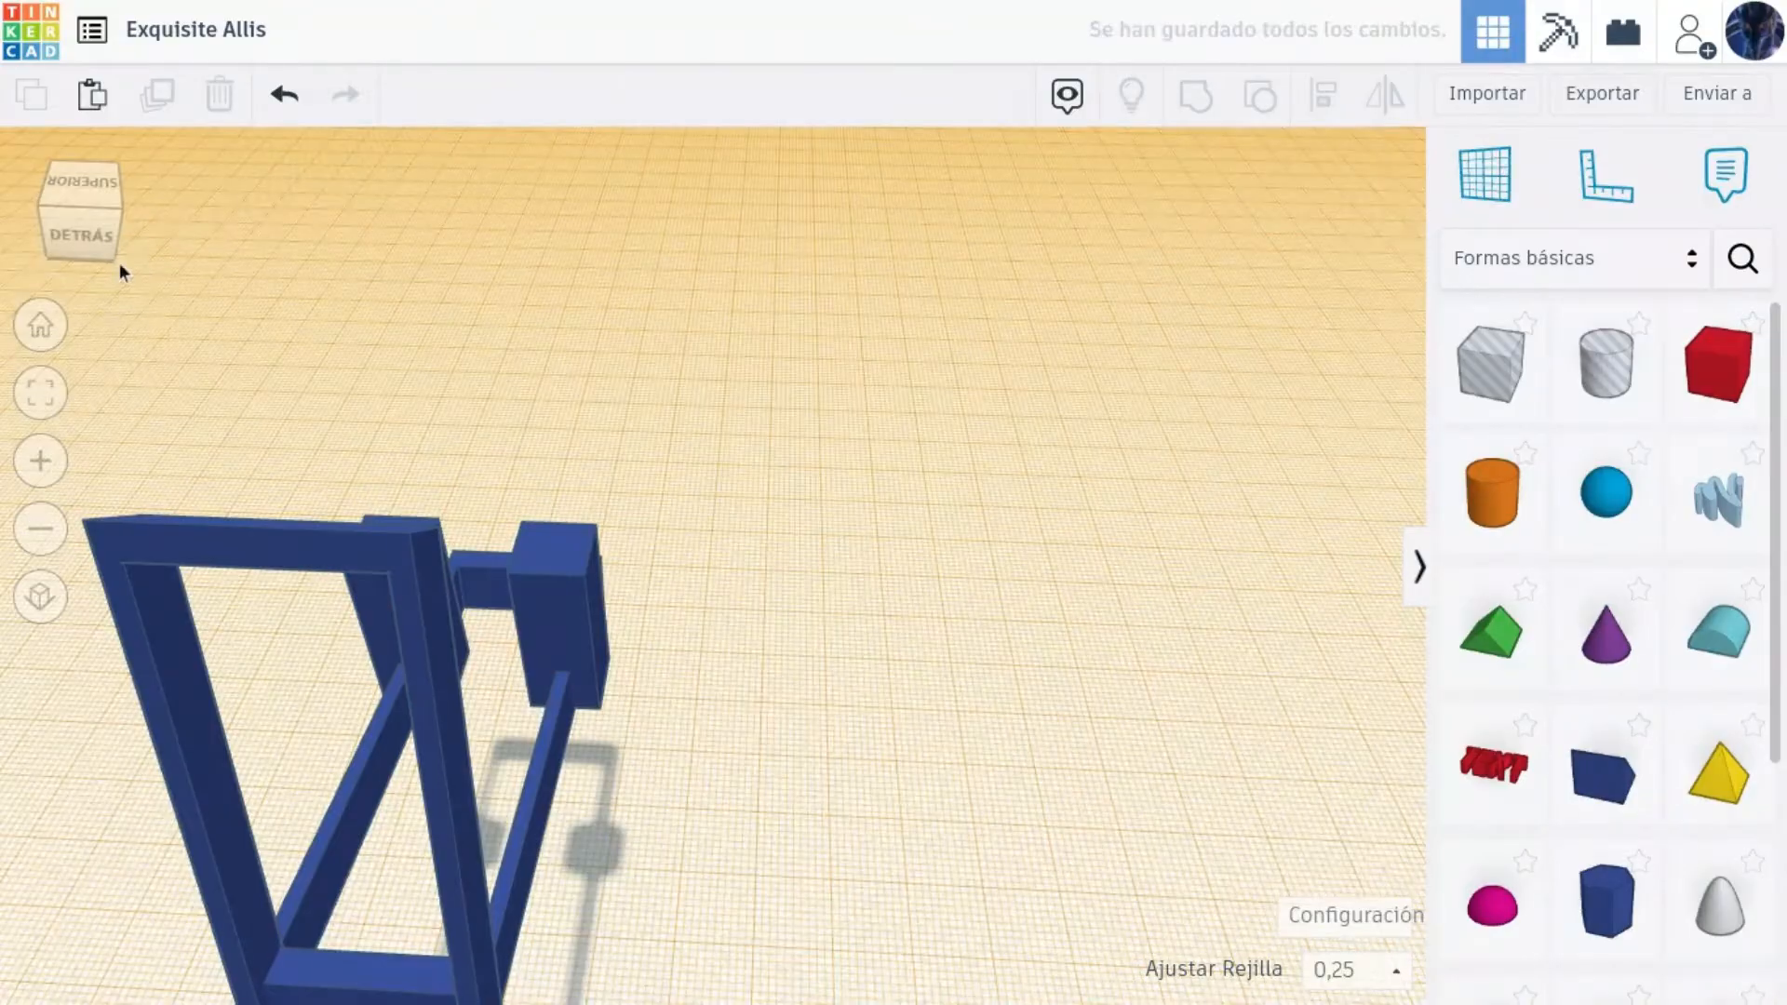
# Make a copy of the near blue box beyond the low frame's end and thin it to 3.00 mm.
pyautogui.click(54, 215)
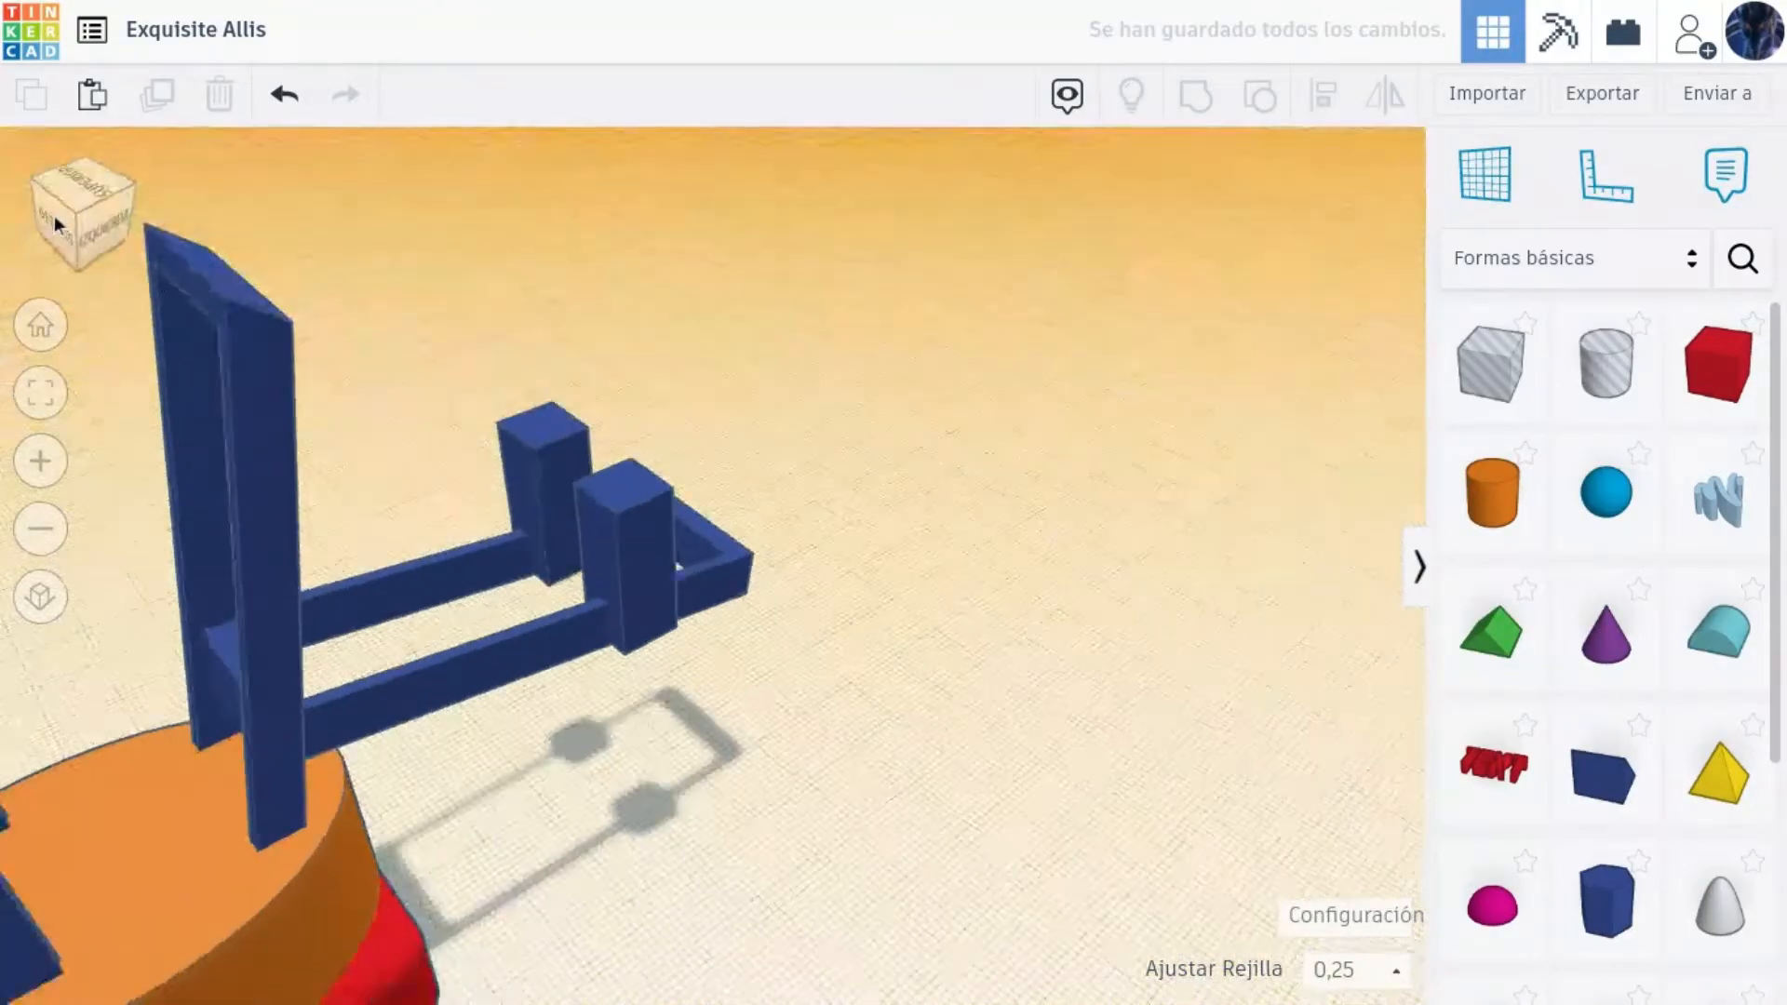
pyautogui.click(666, 488)
pyautogui.moveTo(670, 466); pyautogui.dragTo(774, 550)
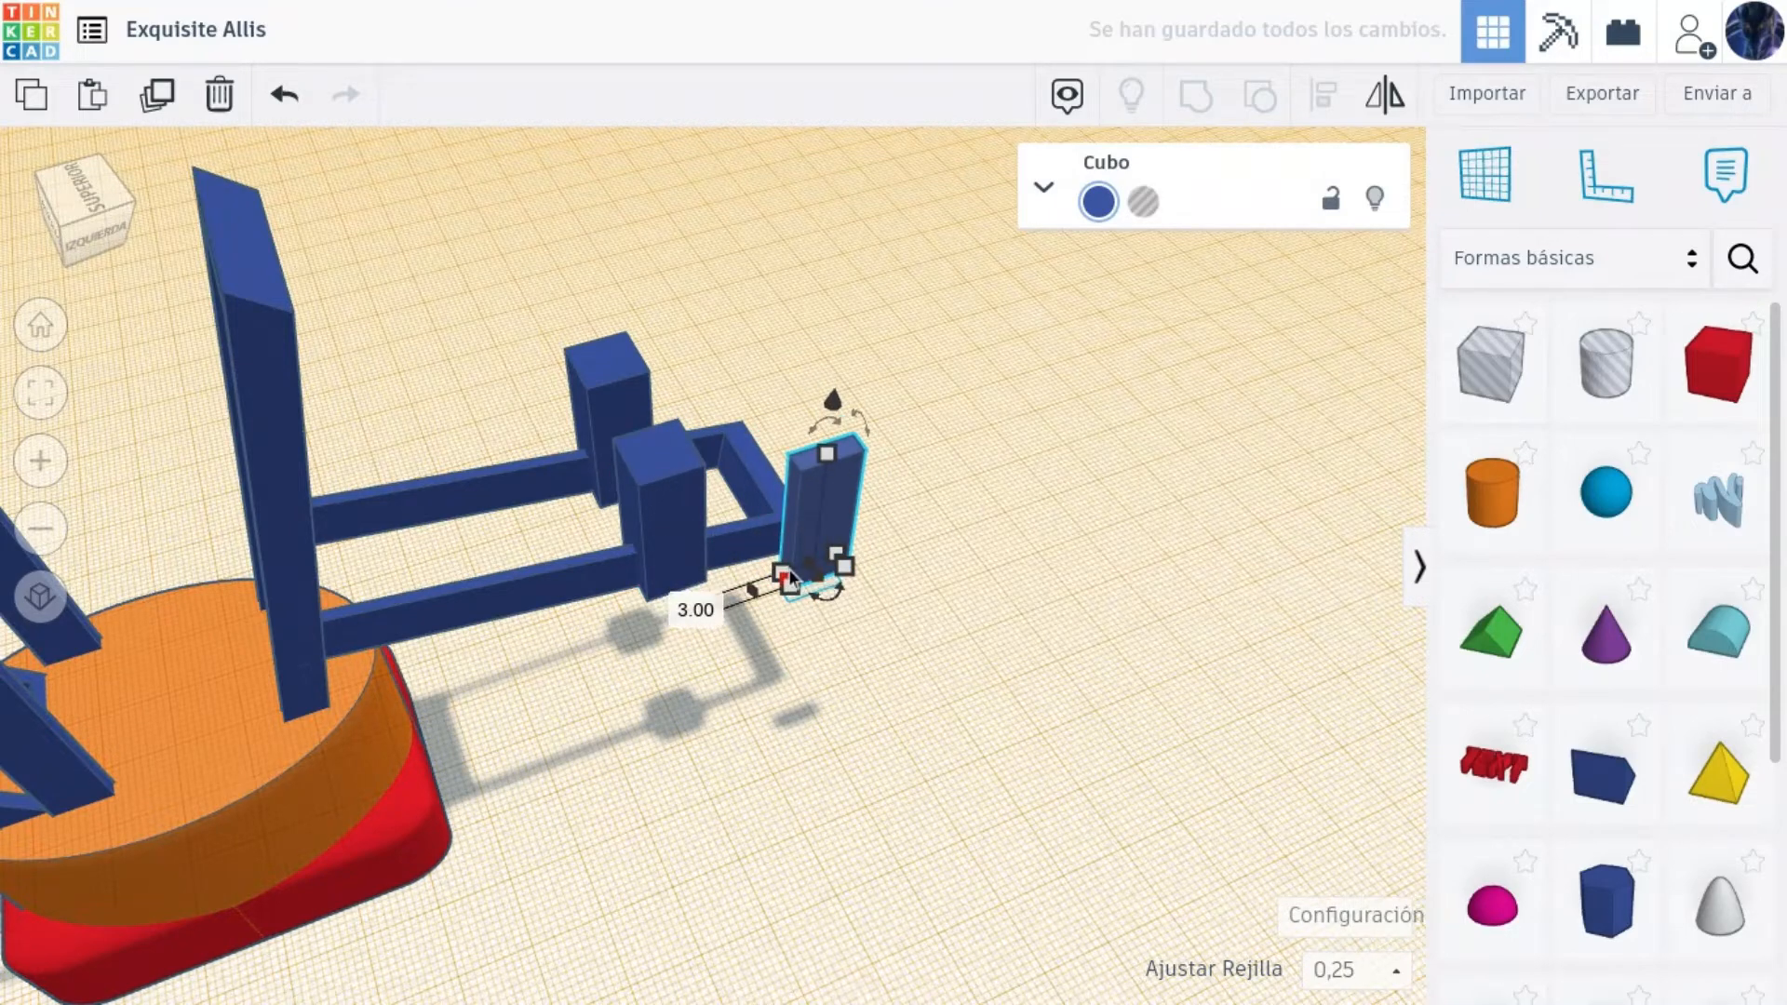
# Turn the thin box into a long sloping bar and raise it between the leaning frame and the near block.
pyautogui.moveTo(847, 447); pyautogui.dragTo(525, 476)
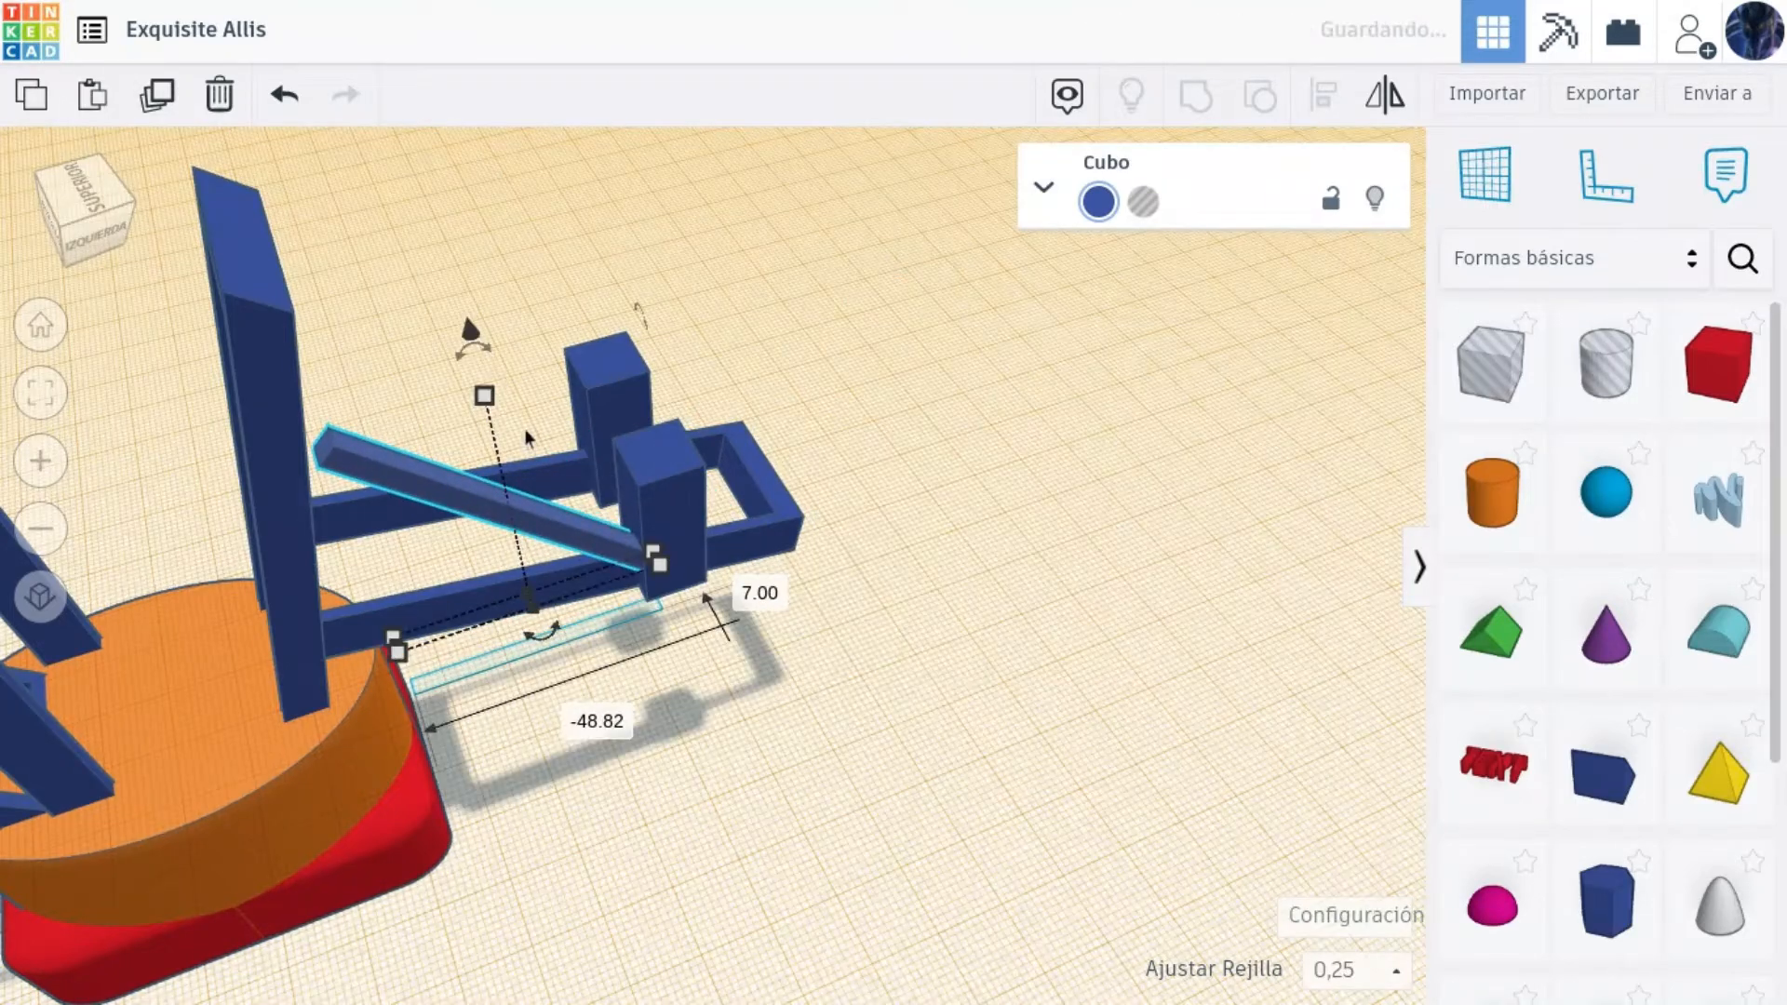
pyautogui.moveTo(471, 331); pyautogui.dragTo(471, 196)
pyautogui.moveTo(472, 196); pyautogui.dragTo(75, 228, button='right')
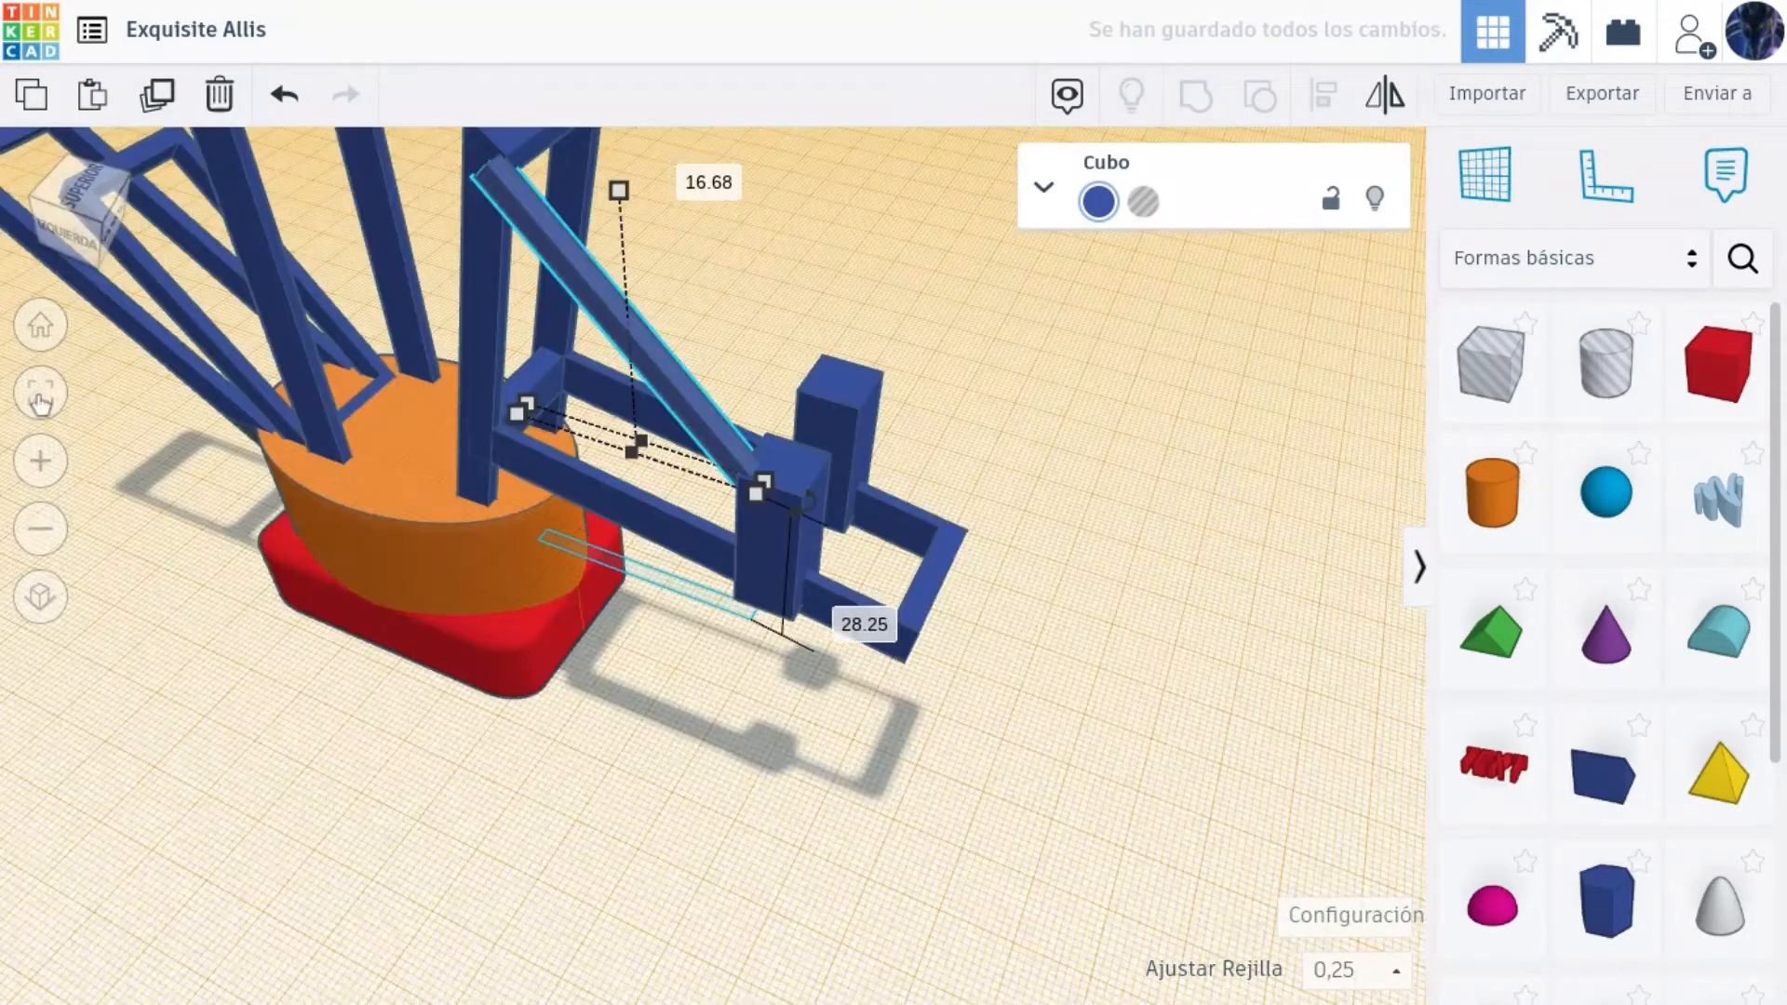
# Nudge the sloping bar into line so it runs from the leaning frame's top to the near block's top.
pyautogui.click(40, 396)
pyautogui.press('Up')
pyautogui.press('Up')
pyautogui.press('Up')
pyautogui.press('Up')
pyautogui.press('Up')
pyautogui.press('Up')
pyautogui.press('Up')
pyautogui.press('Up')
pyautogui.press('Up')
pyautogui.press('Up')
pyautogui.press('Up')
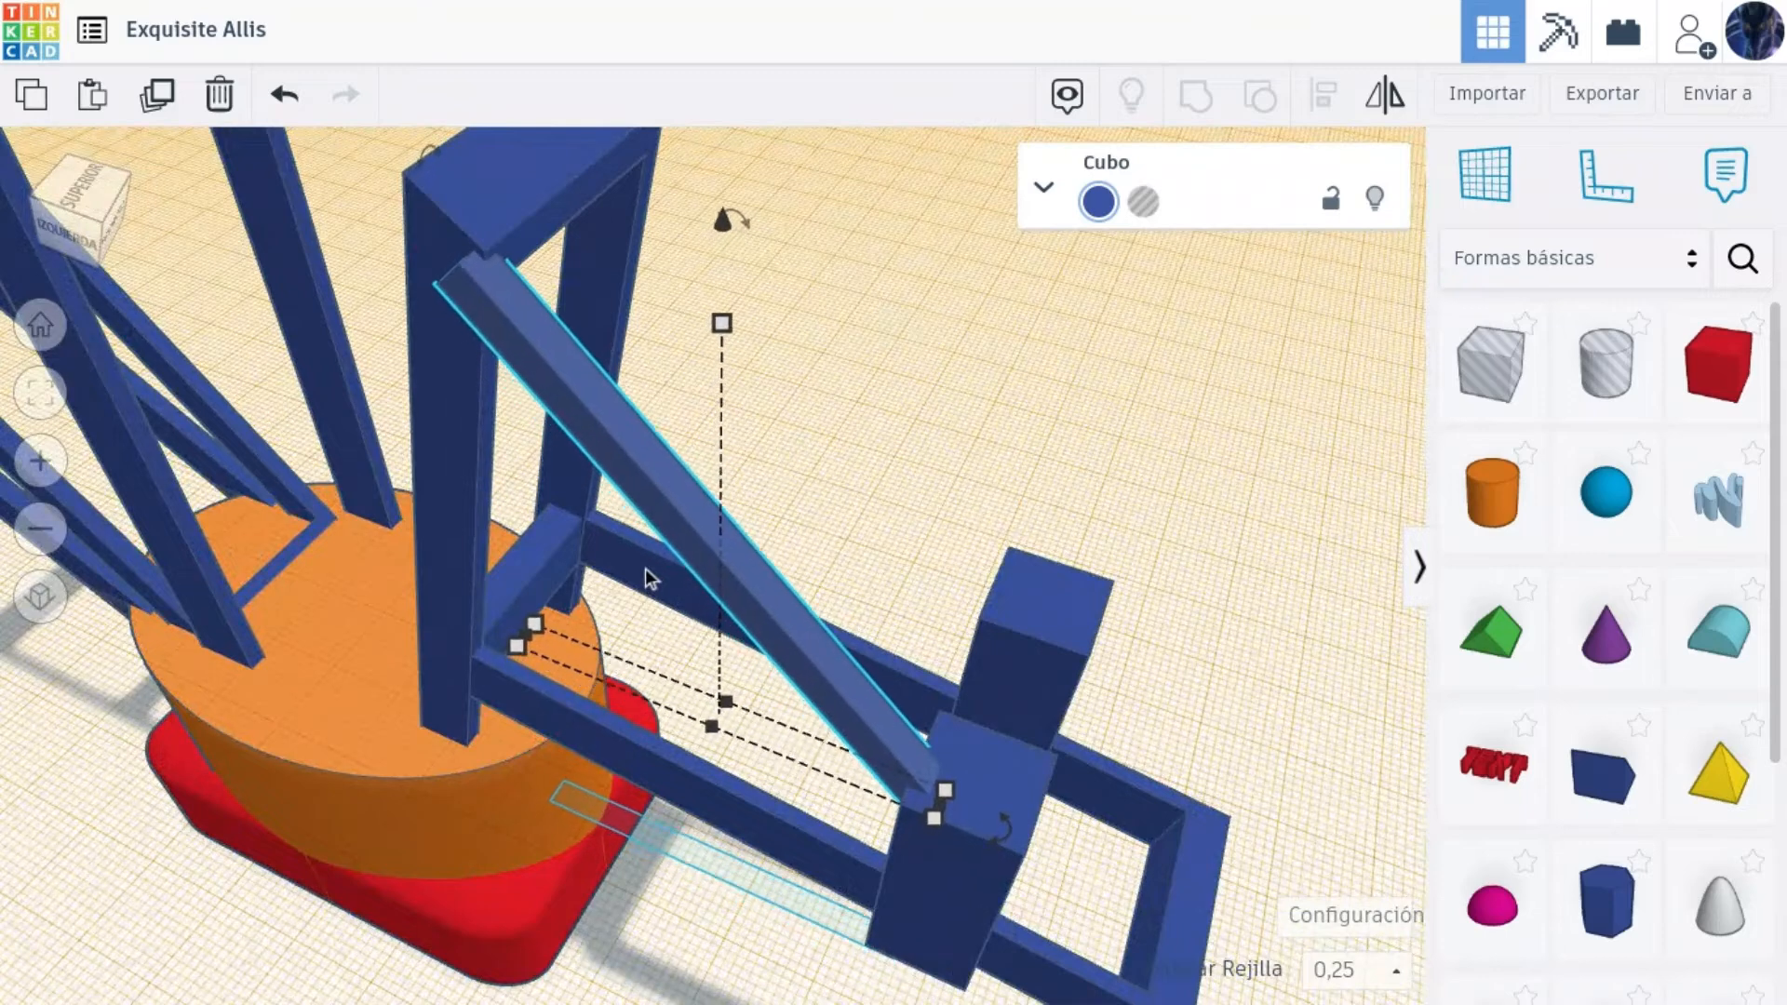
# Recolour the sloping bar light grey and remove the surplus duplicate.
pyautogui.click(1099, 204)
pyautogui.click(1588, 415)
pyautogui.hotkey('ctrl', 'd')
pyautogui.press('Delete')
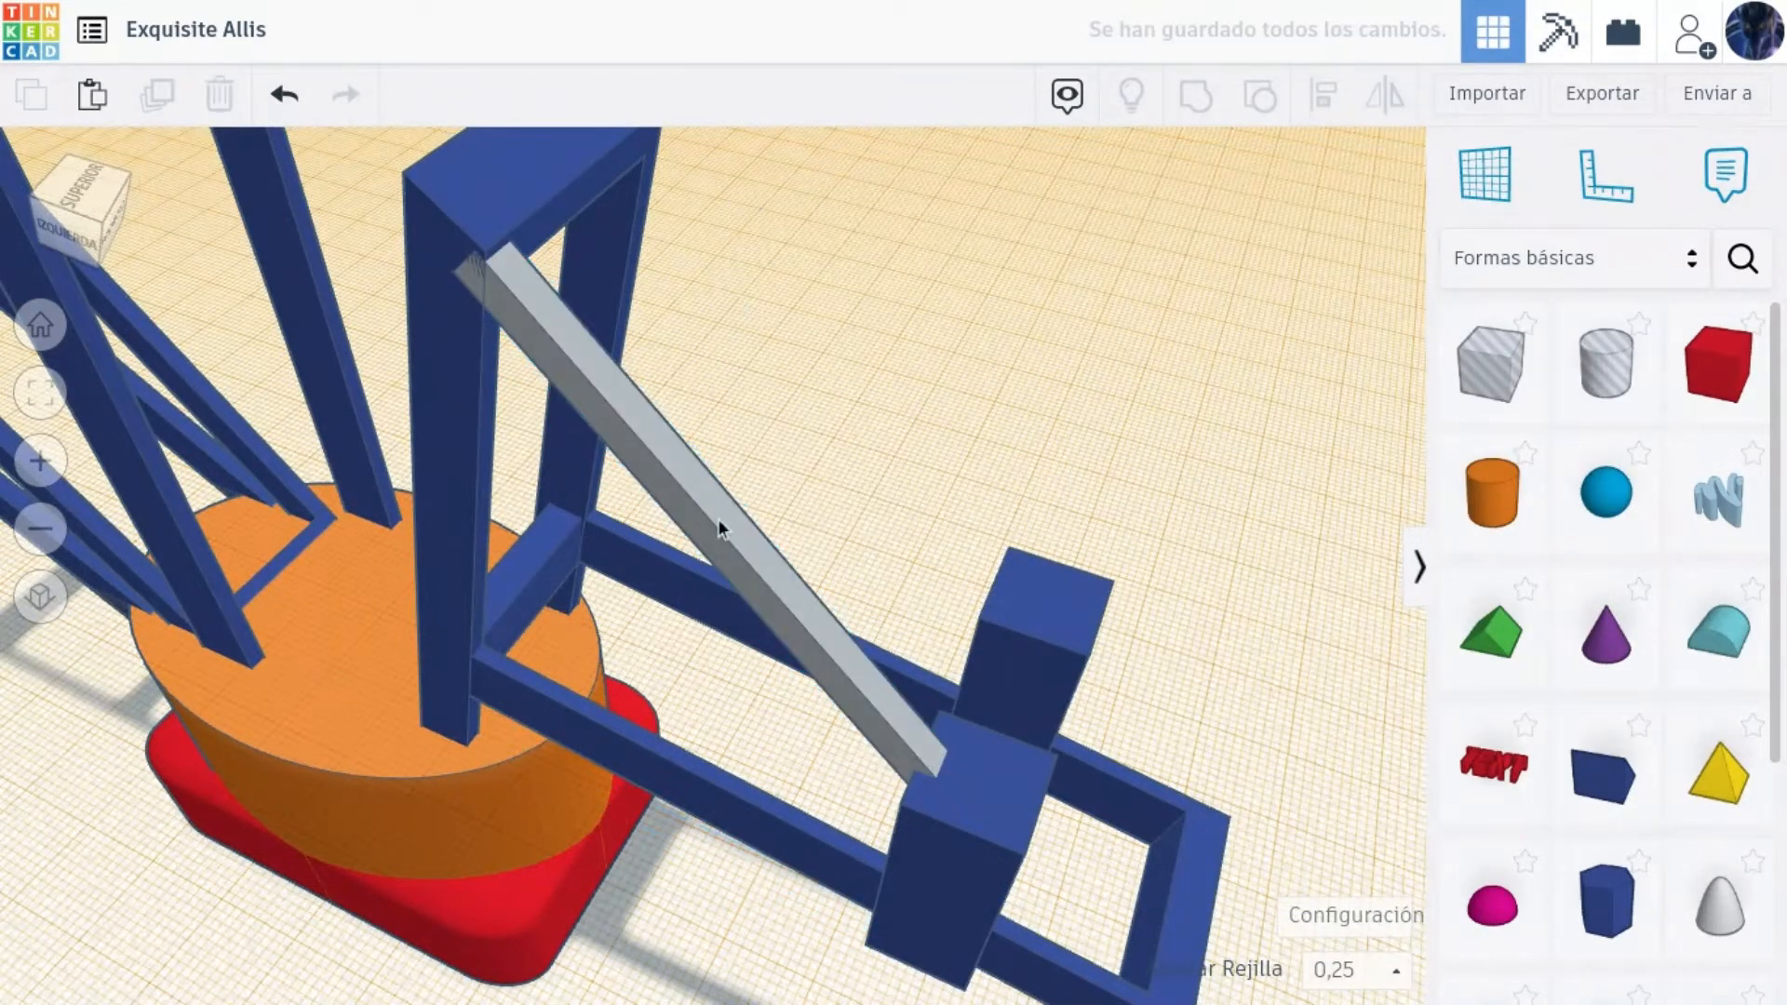
# Set the snap grid to 0,5 and place a duplicate of the grey bar directly beside it.
pyautogui.click(717, 518)
pyautogui.moveTo(717, 517); pyautogui.dragTo(1159, 870, button='right')
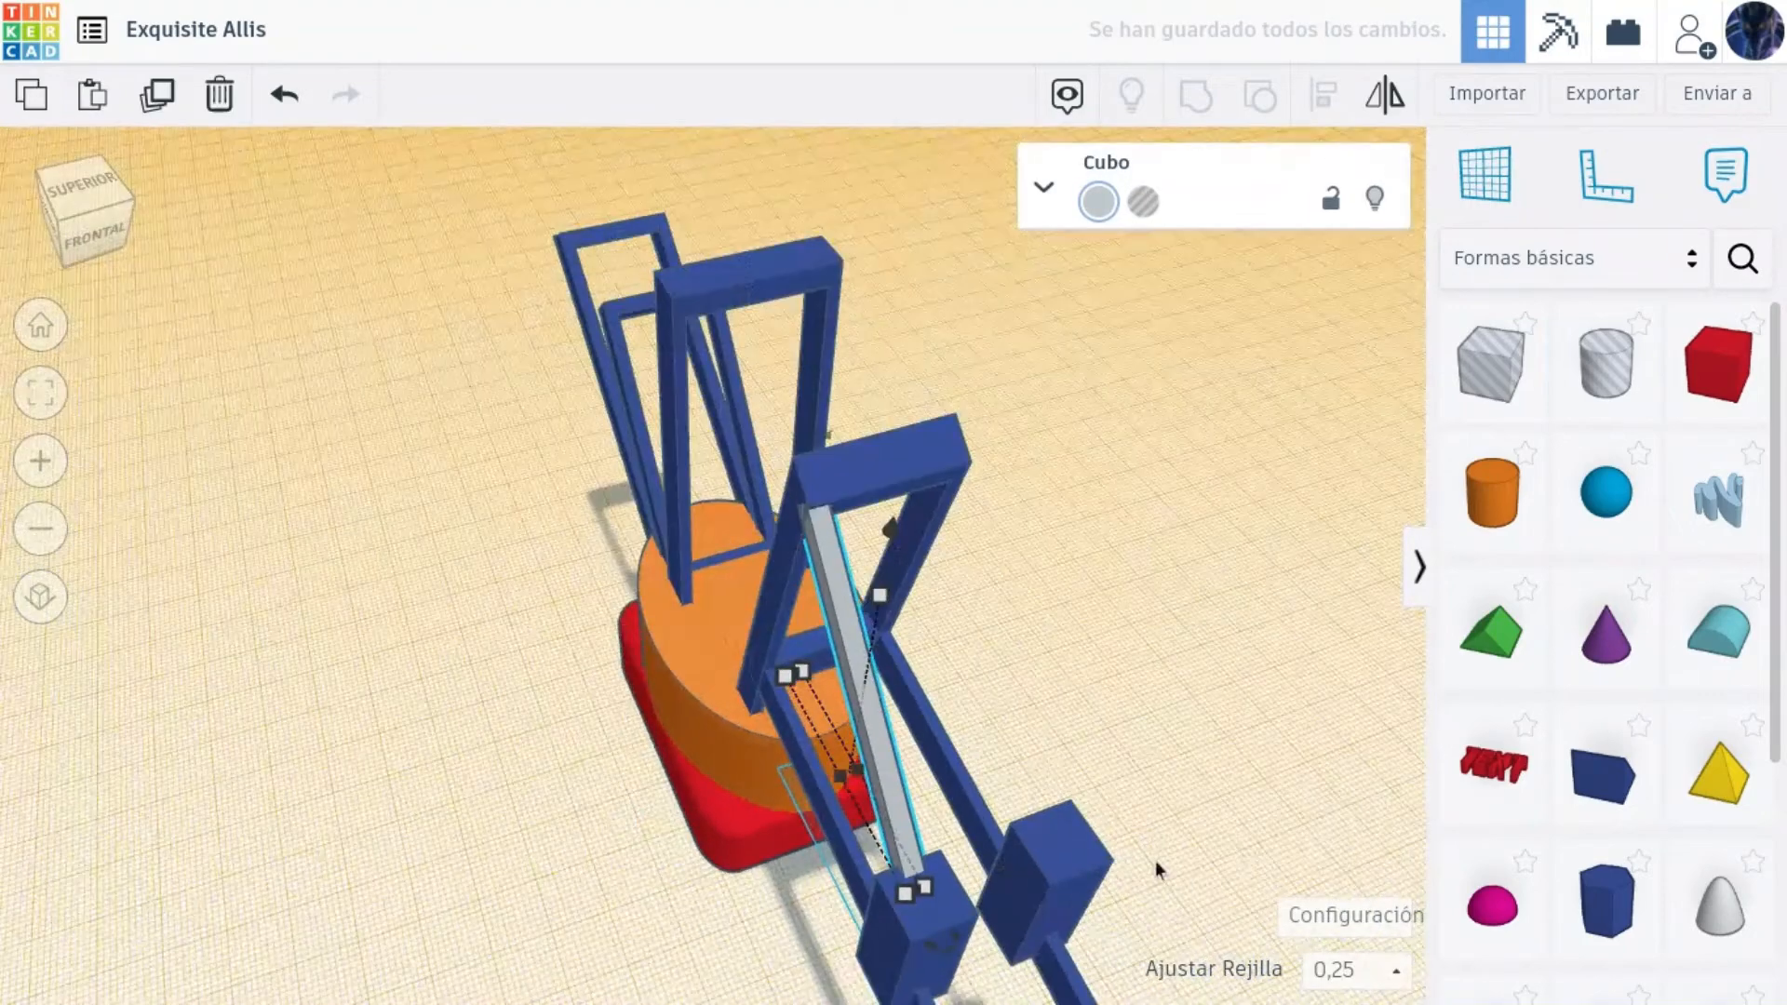
pyautogui.click(1354, 970)
pyautogui.click(1354, 740)
pyautogui.press('Right')
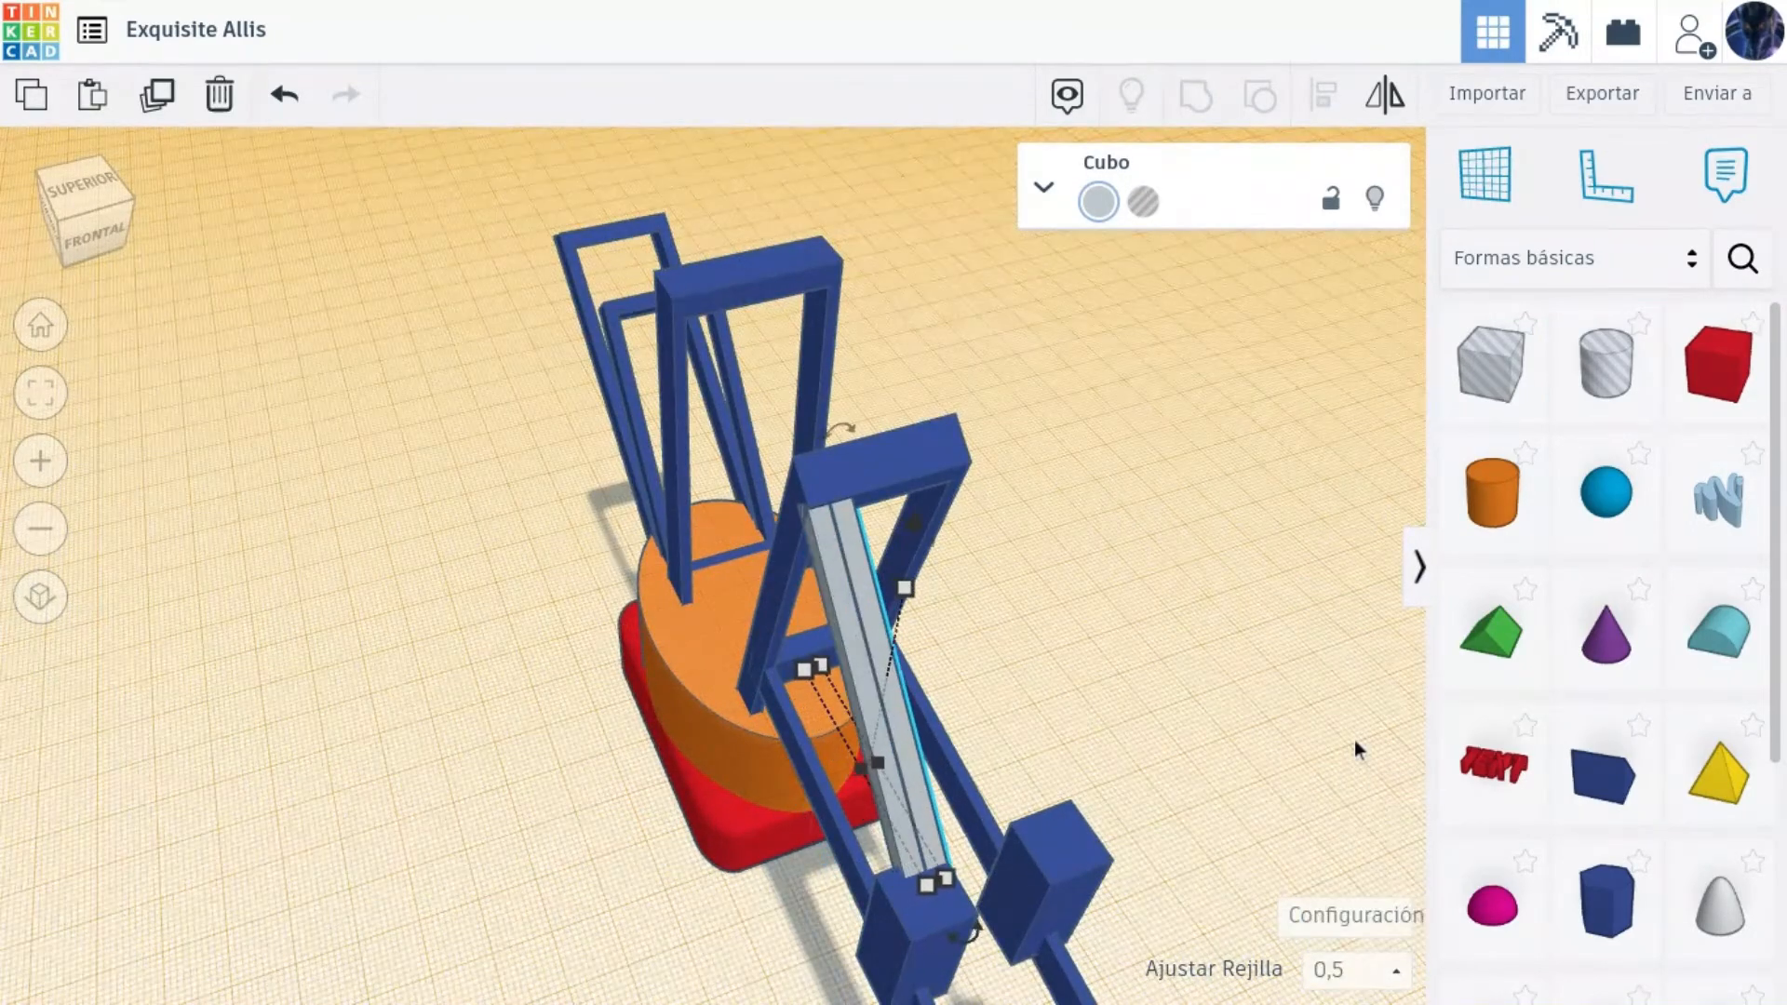
# Move another copy of the grey bar across the leaning frame so it reaches the opposite block.
pyautogui.press('Right')
pyautogui.press('Right')
pyautogui.press('Right')
pyautogui.press('Right')
pyautogui.press('Right')
pyautogui.press('Right')
pyautogui.press('Right')
pyautogui.press('Right')
pyautogui.press('Right')
pyautogui.press('Right')
pyautogui.press('Right')
pyautogui.press('Right')
pyautogui.press('Right')
pyautogui.press('Right')
pyautogui.press('Right')
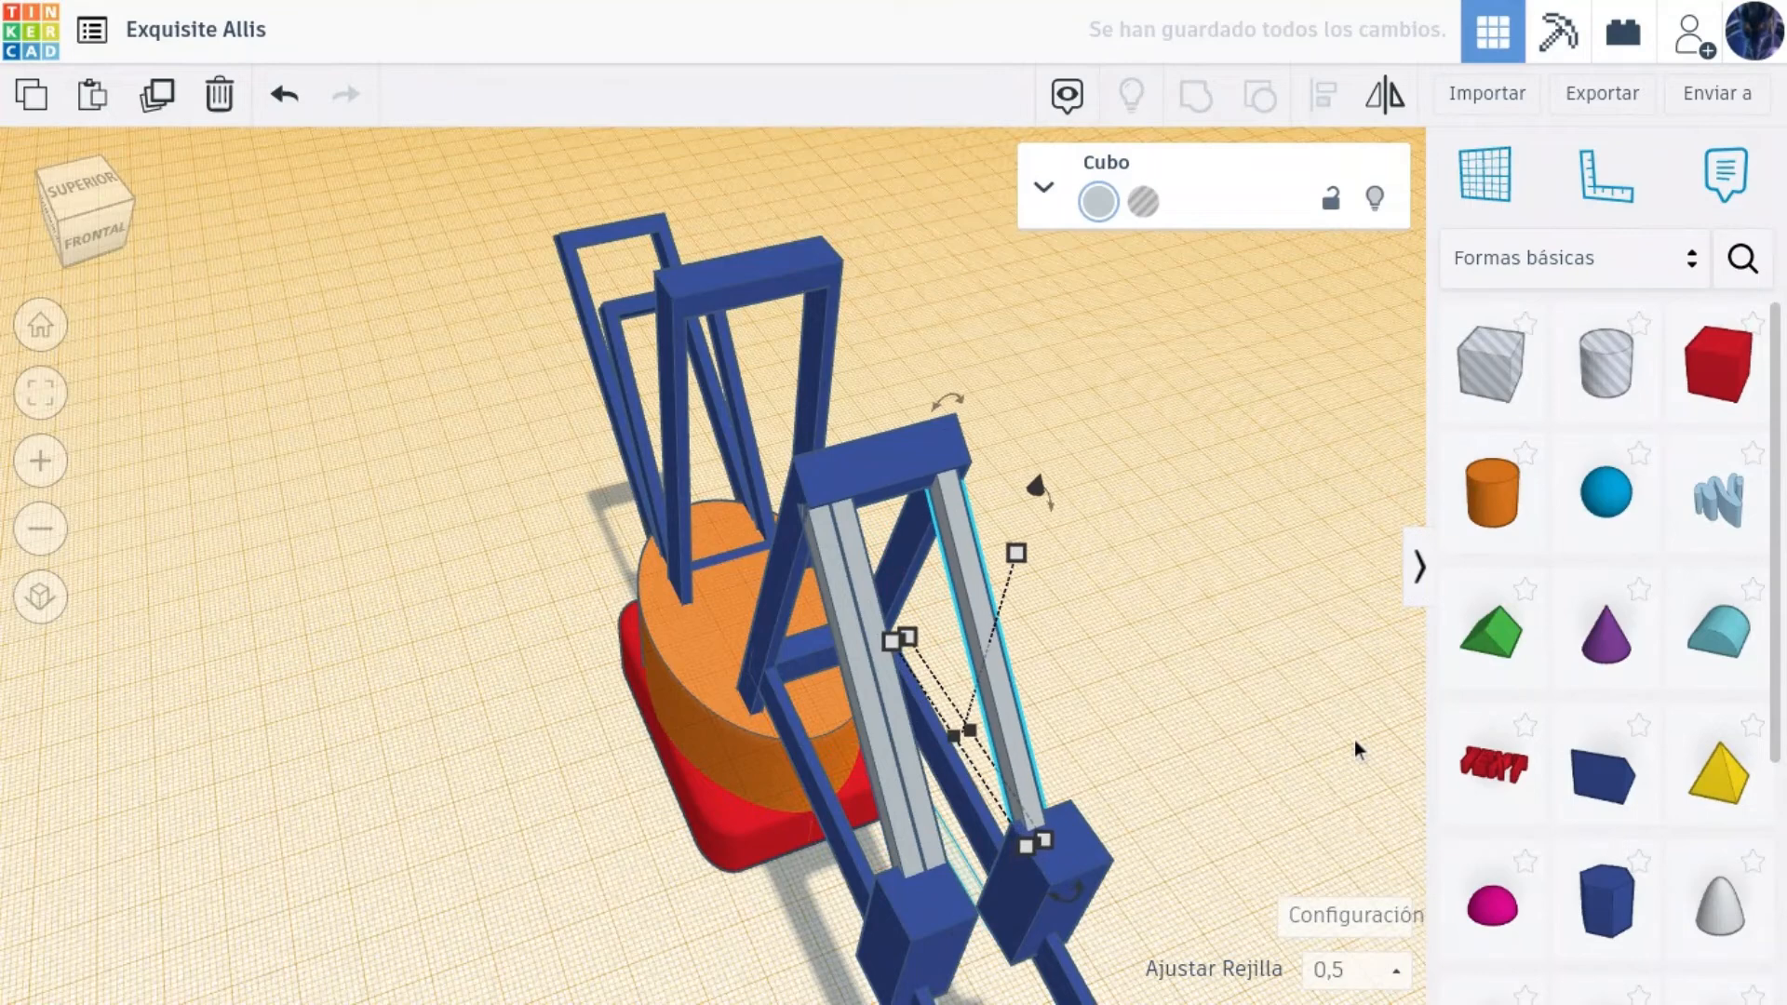
# Duplicate the grey bar at the opposite block and position the two as a closely spaced parallel pair.
pyautogui.press('Left')
pyautogui.press('Left')
pyautogui.hotkey('ctrl', 'd')
pyautogui.press('Left')
pyautogui.press('Left')
pyautogui.press('Left')
pyautogui.press('Left')
pyautogui.press('Left')
pyautogui.press('Left')
pyautogui.press('Left')
pyautogui.press('Left')
pyautogui.press('Left')
pyautogui.press('Left')
pyautogui.press('Left')
pyautogui.press('Left')
pyautogui.press('Left')
pyautogui.press('Left')
pyautogui.press('Left')
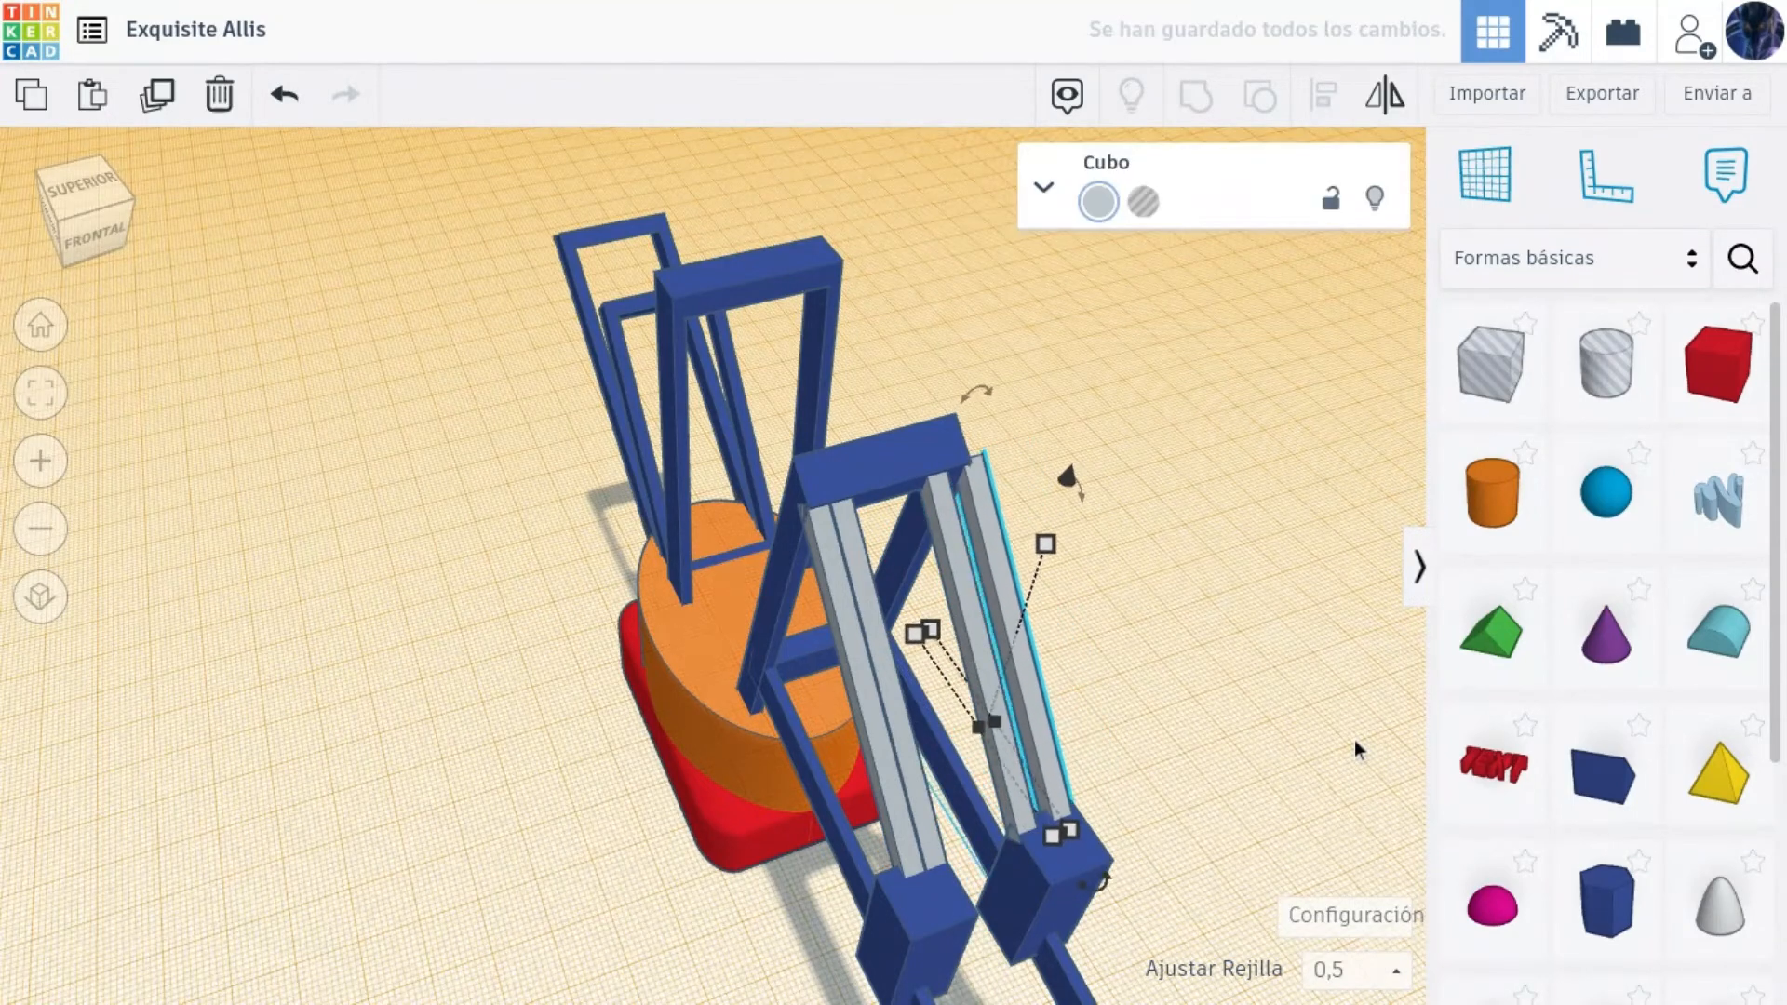
# Duplicate one grey bar, rotate the copy to horizontal and move it away from the frames.
pyautogui.scroll(2, 1340, 712)
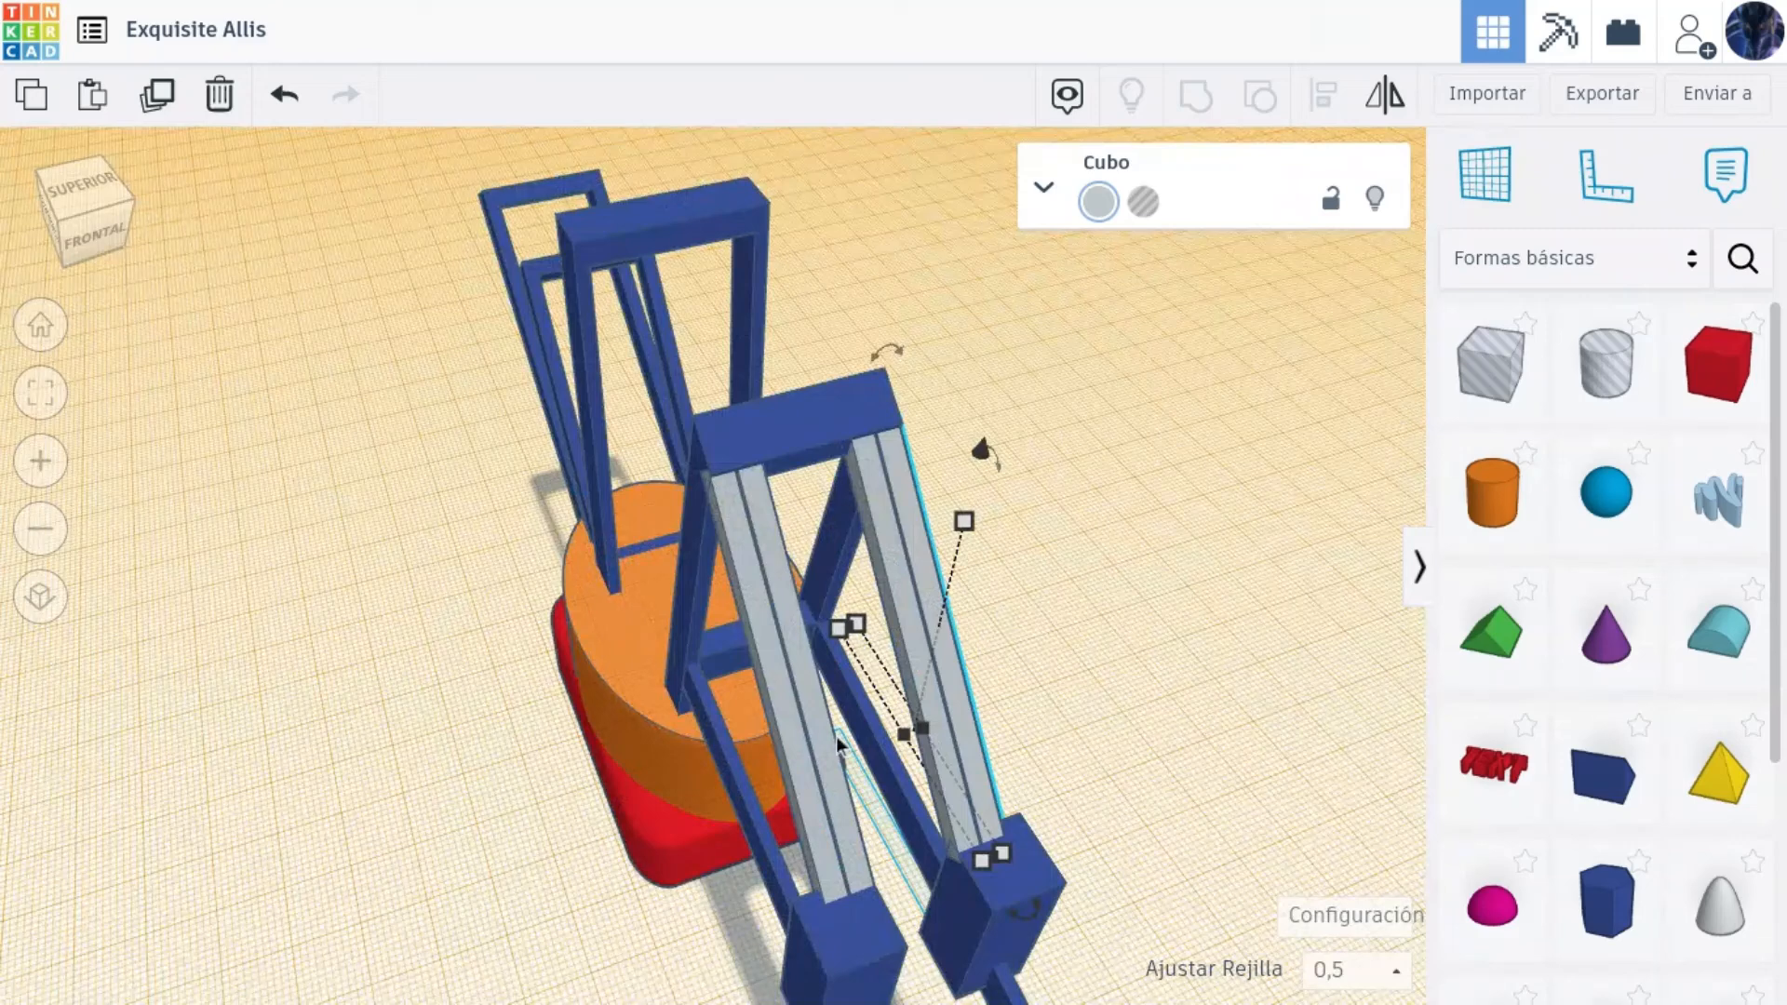
pyautogui.hotkey('ctrl', 'd')
pyautogui.moveTo(1027, 460); pyautogui.dragTo(916, 442)
pyautogui.moveTo(970, 549); pyautogui.dragTo(1085, 260)
pyautogui.moveTo(1121, 420); pyautogui.dragTo(833, 283)
# Place a copy of the horizontal grey bar between the tops of the two tall frames and shorten it to 47.50 mm.
pyautogui.click(1142, 376)
pyautogui.moveTo(73, 251); pyautogui.dragTo(187, 231)
pyautogui.moveTo(526, 489); pyautogui.dragTo(328, 482)
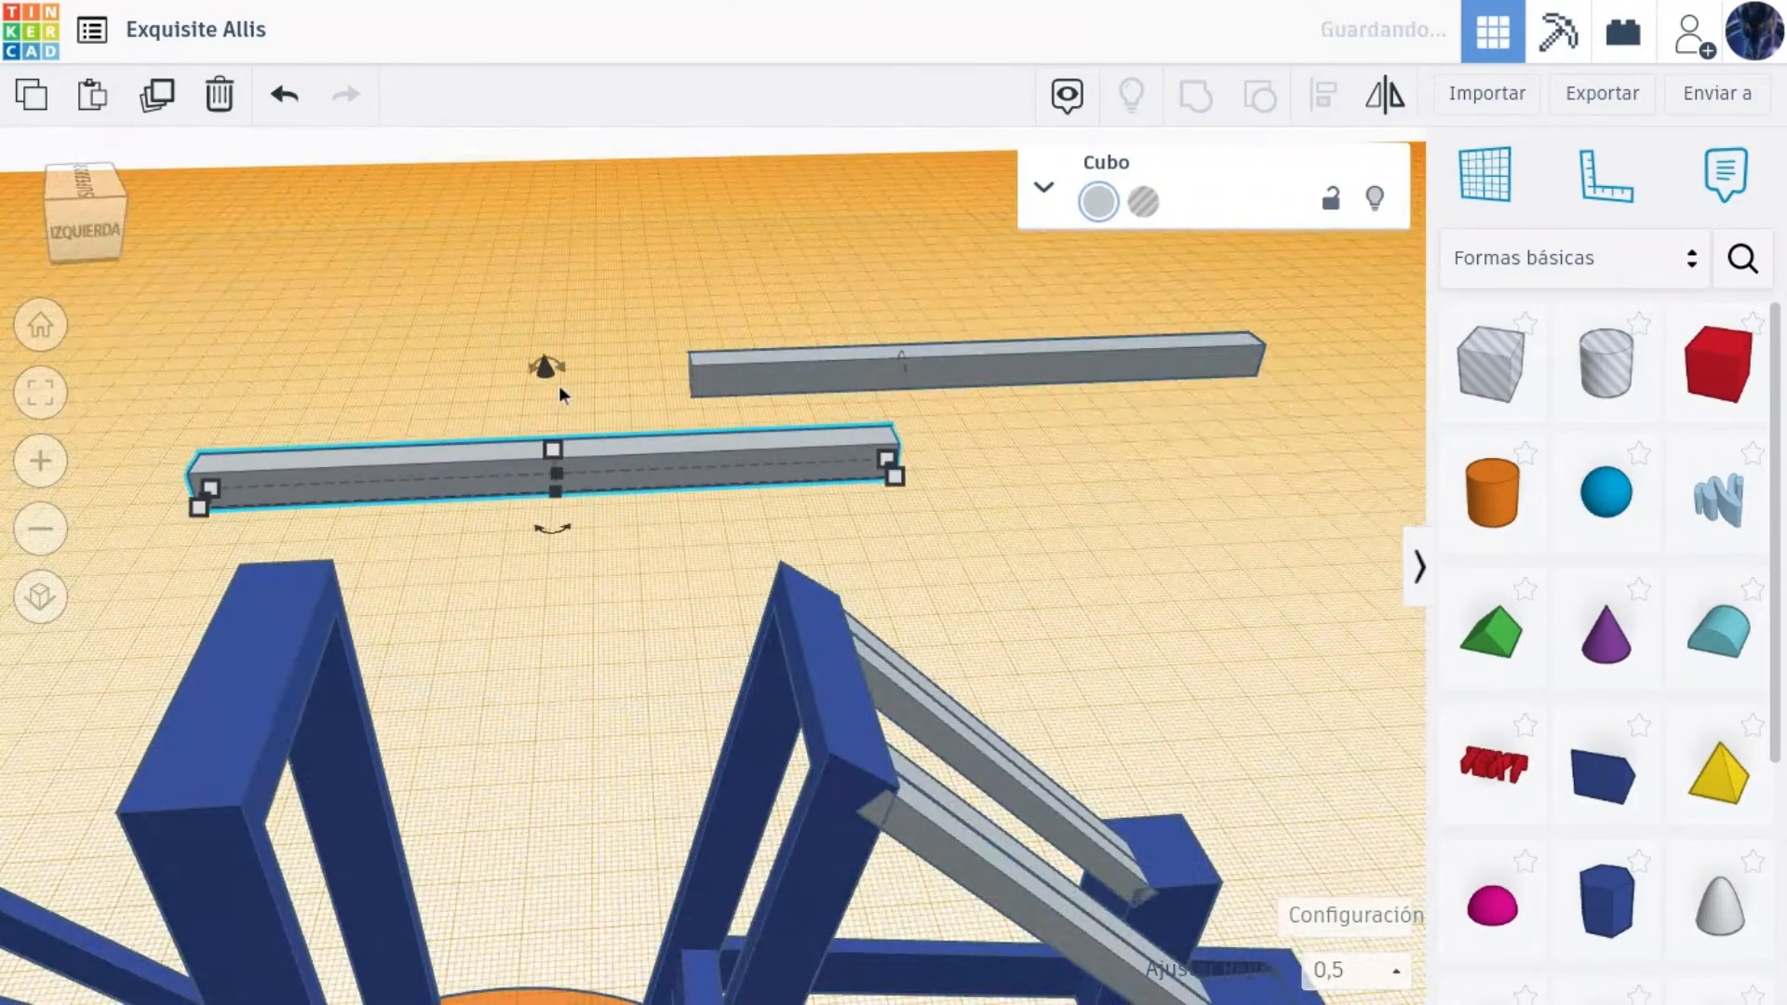
pyautogui.moveTo(558, 387); pyautogui.dragTo(448, 633)
pyautogui.moveTo(859, 614); pyautogui.dragTo(771, 605)
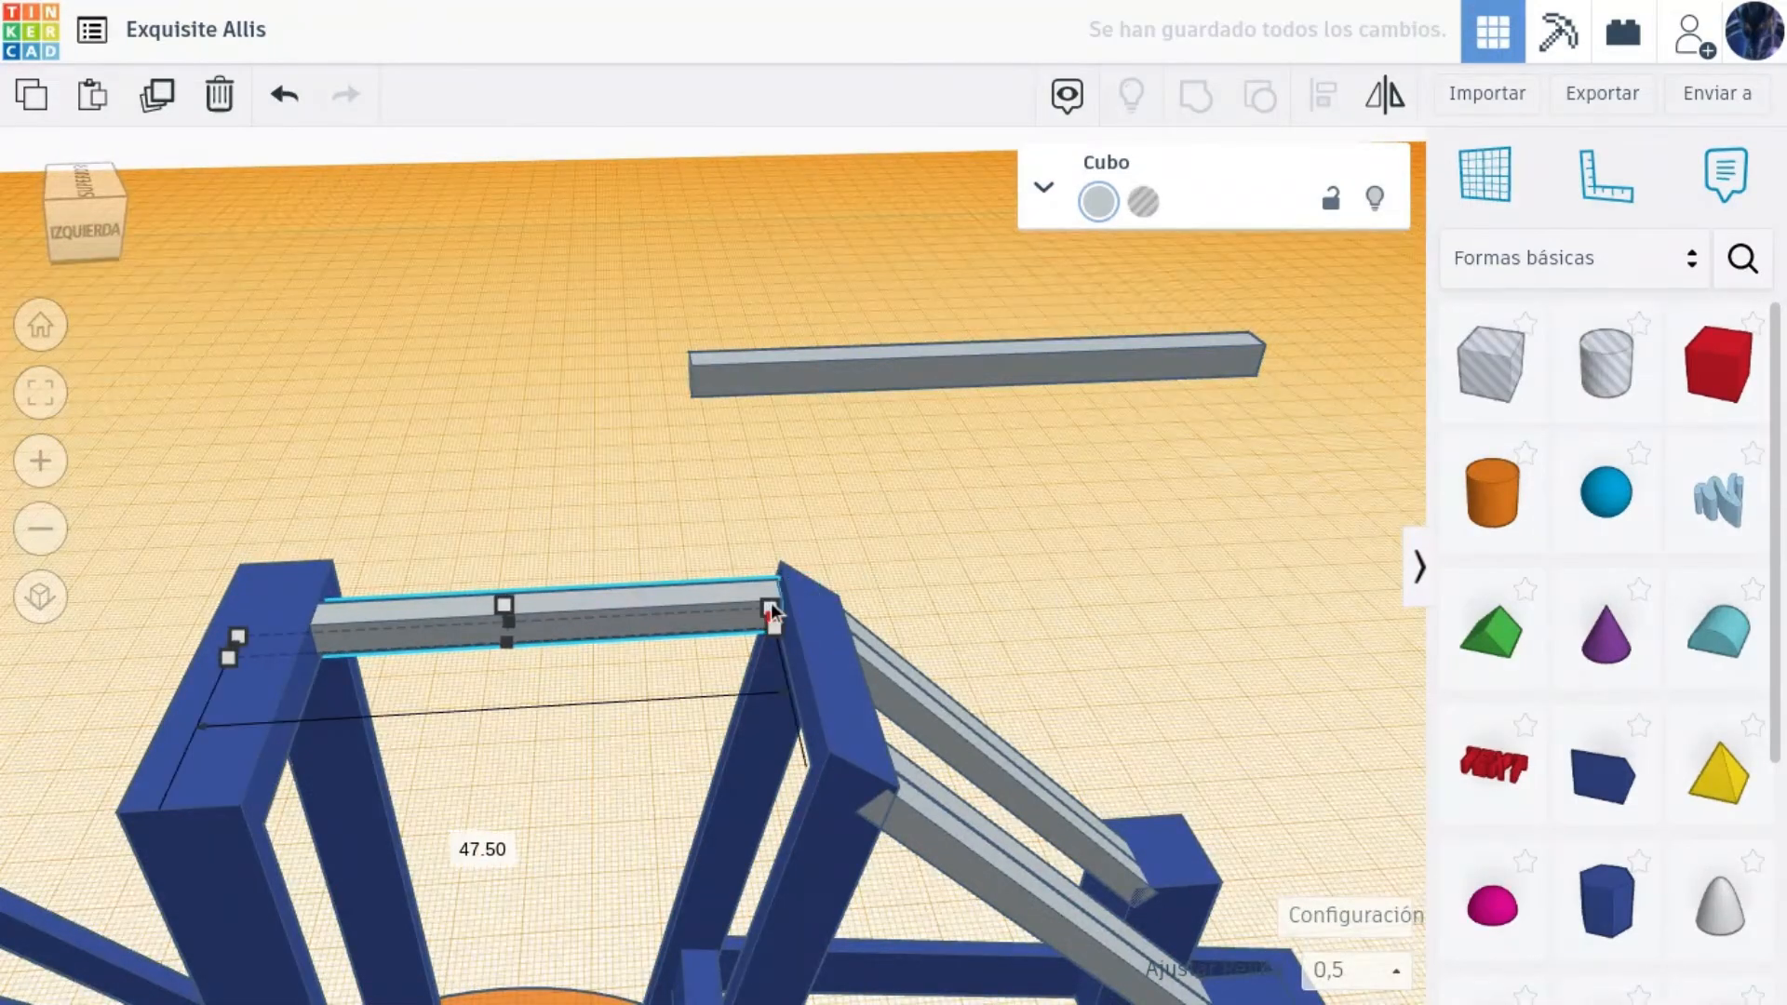